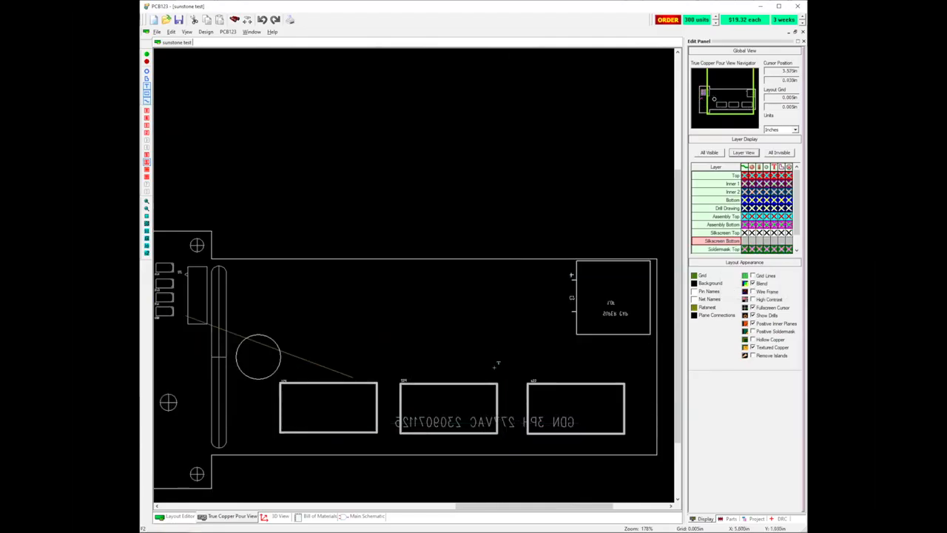
Move the bottom silkscreen text "GDN 3PH 277VAC" in the layout editor to the clear area above the PS1 and PS2 outlines.
click(488, 358)
click(533, 288)
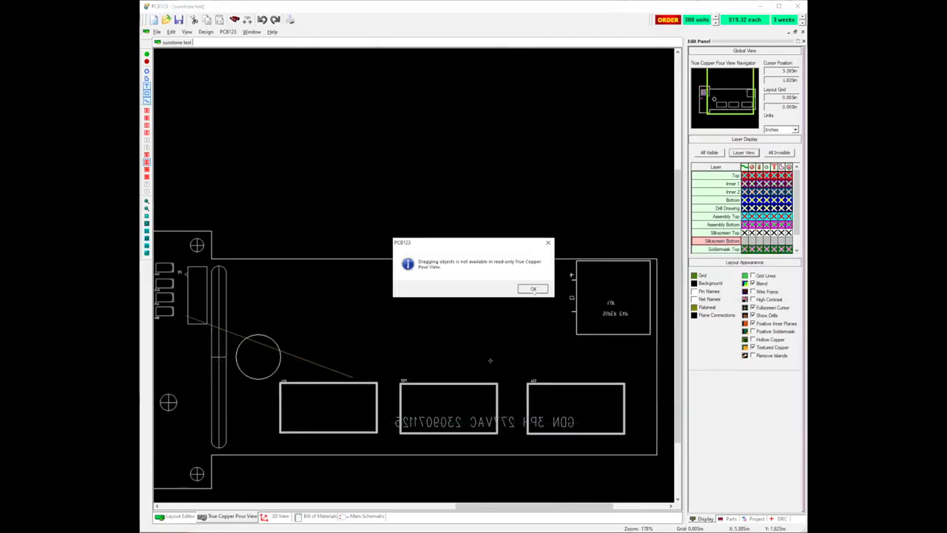
click(179, 515)
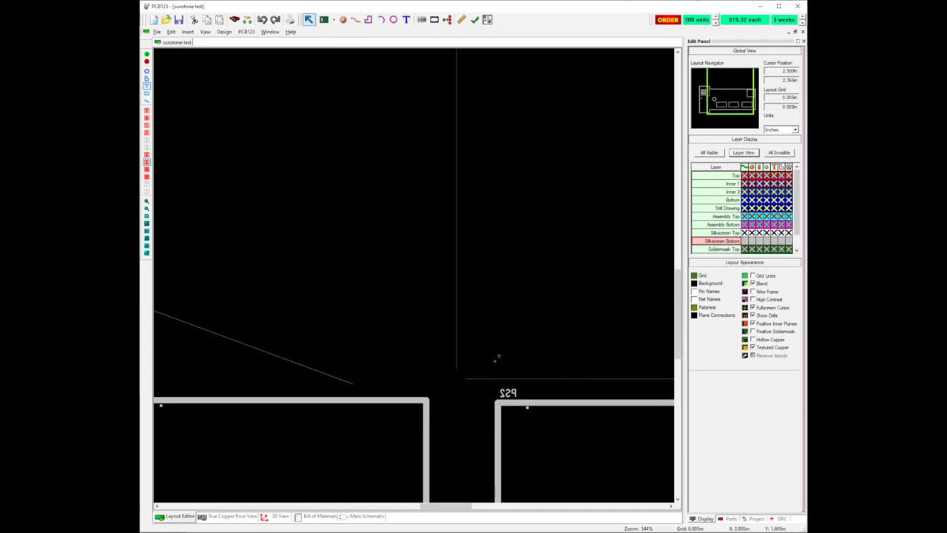
scroll(494, 355, down, 2)
drag(494, 363, 398, 220)
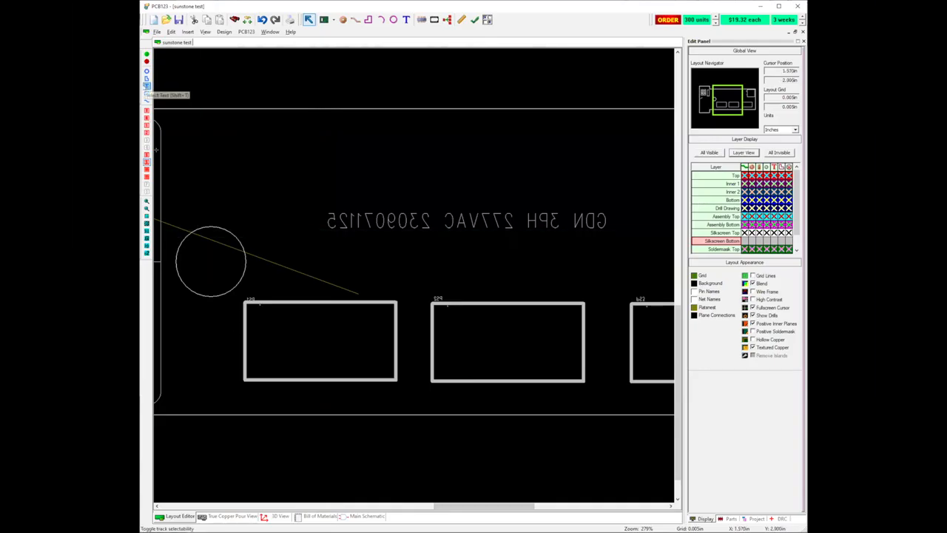
Toggle text selectability and view the properties of the mirrored board text on Silkscreen Bottom.
click(146, 85)
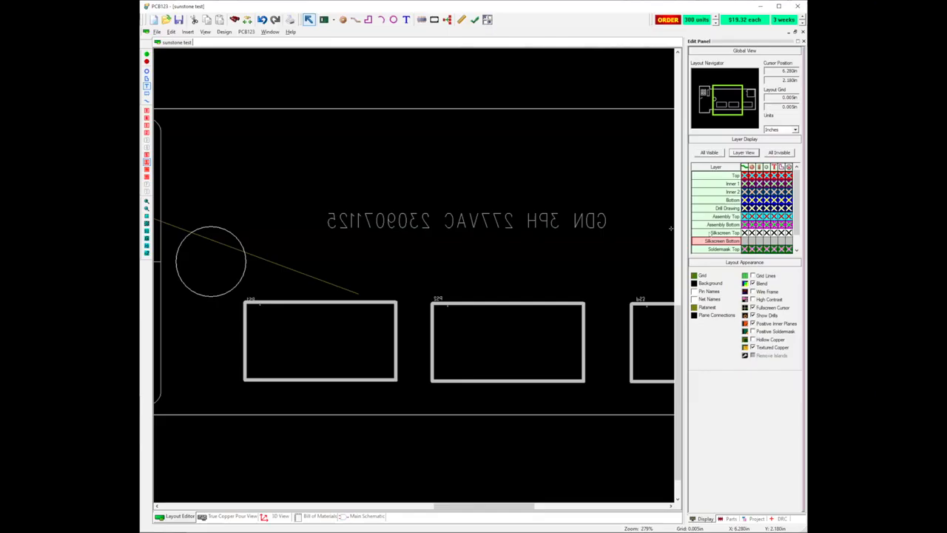
mouse_move(485, 220)
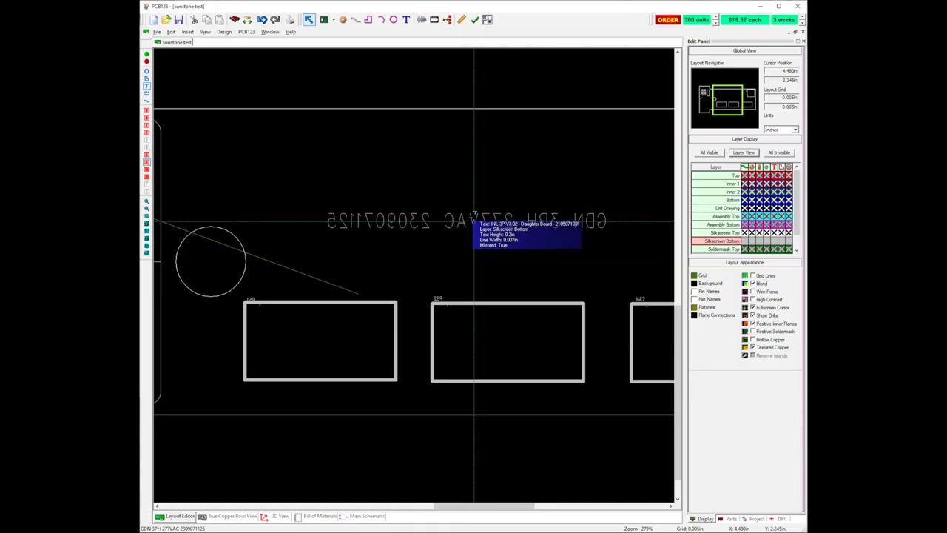
right_click(474, 219)
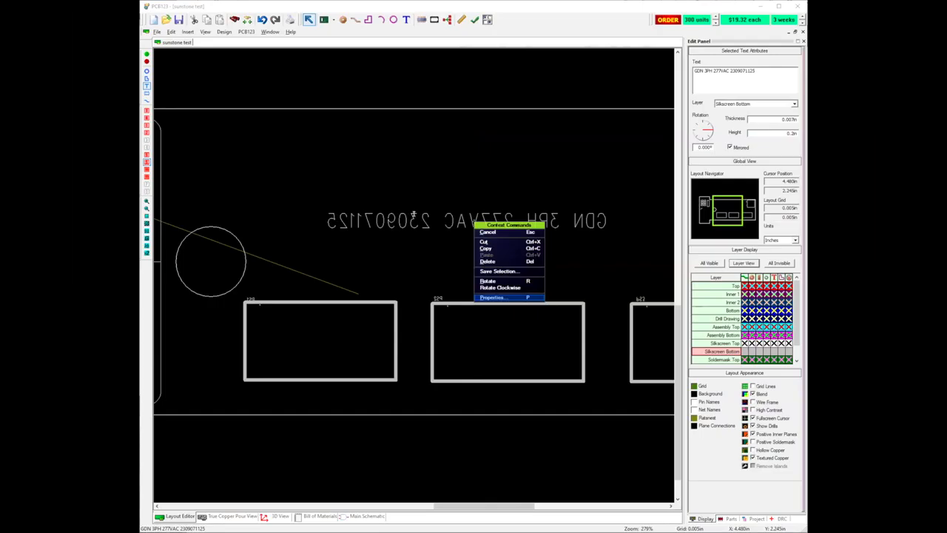
click(492, 296)
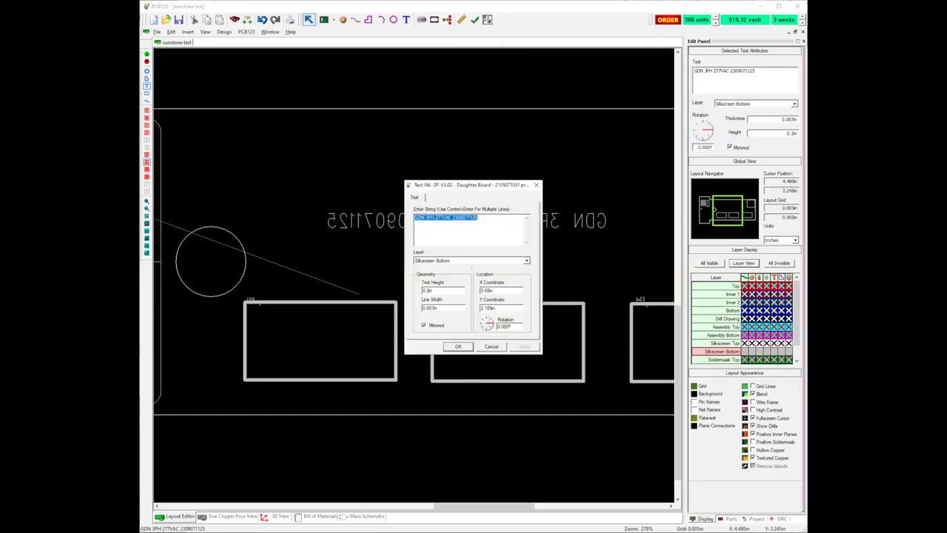
click(459, 347)
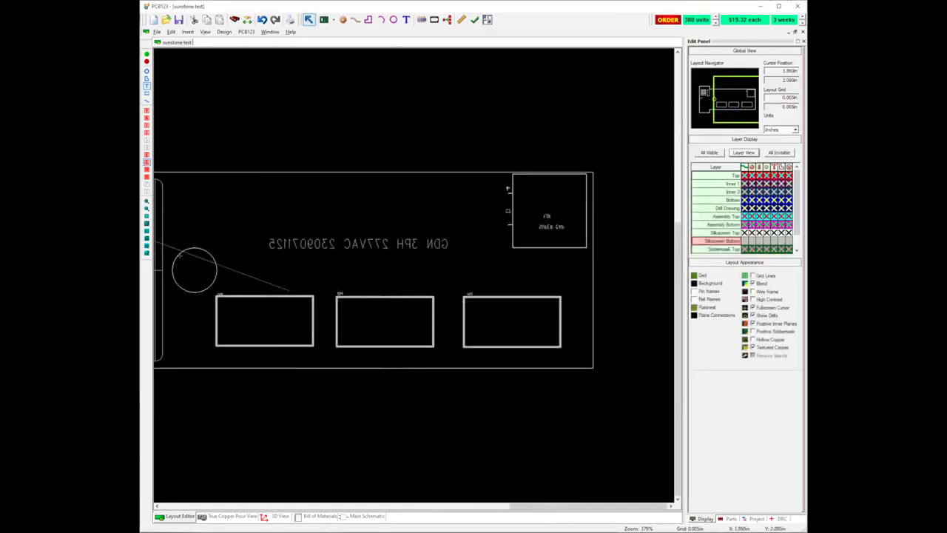
right_click(328, 251)
click(339, 331)
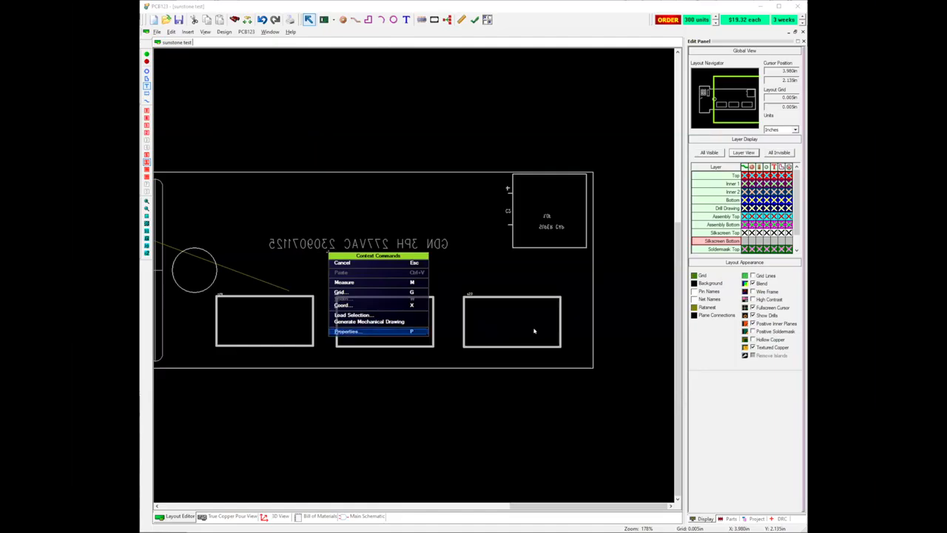
click(588, 376)
Reopen the properties of the bottom silkscreen board text and review its string and layer.
right_click(321, 239)
click(355, 313)
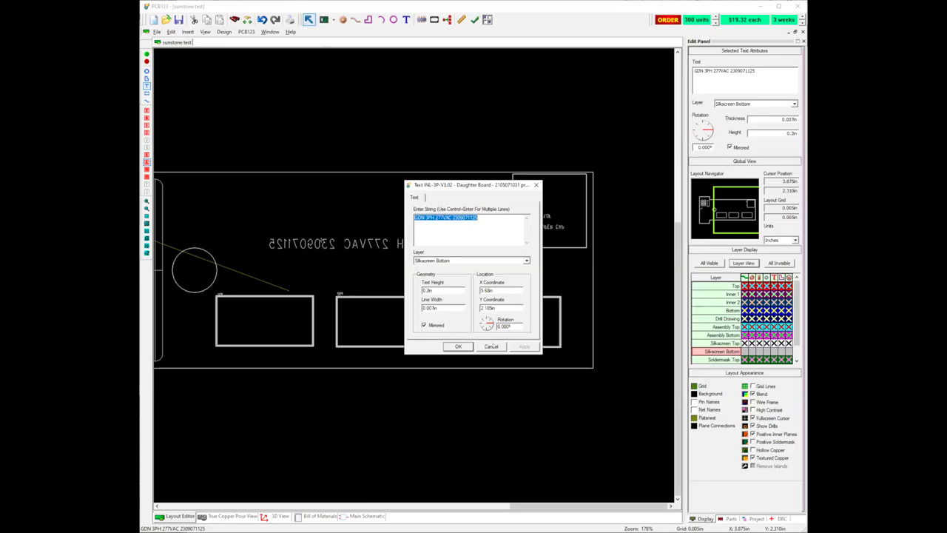
click(458, 346)
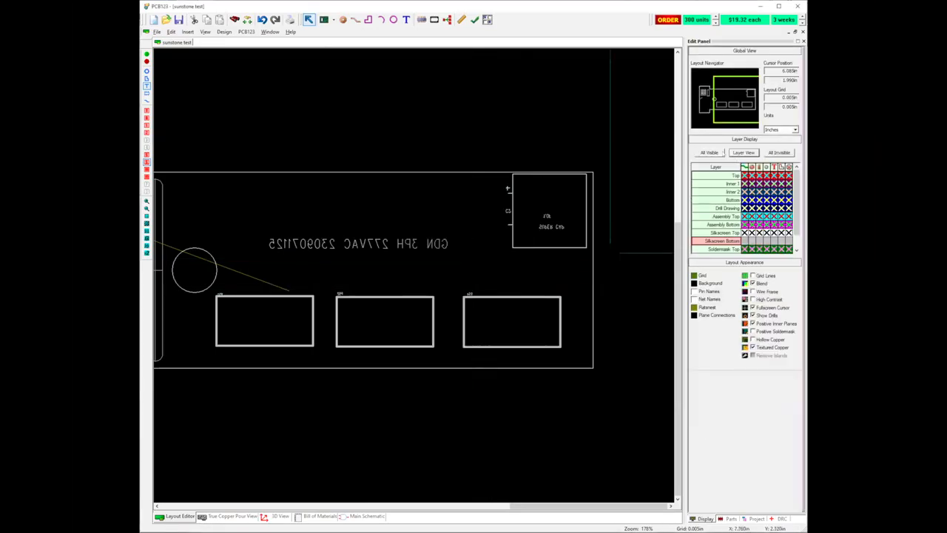
Make all layers visible and generate the mechanical drawing for the board.
click(709, 153)
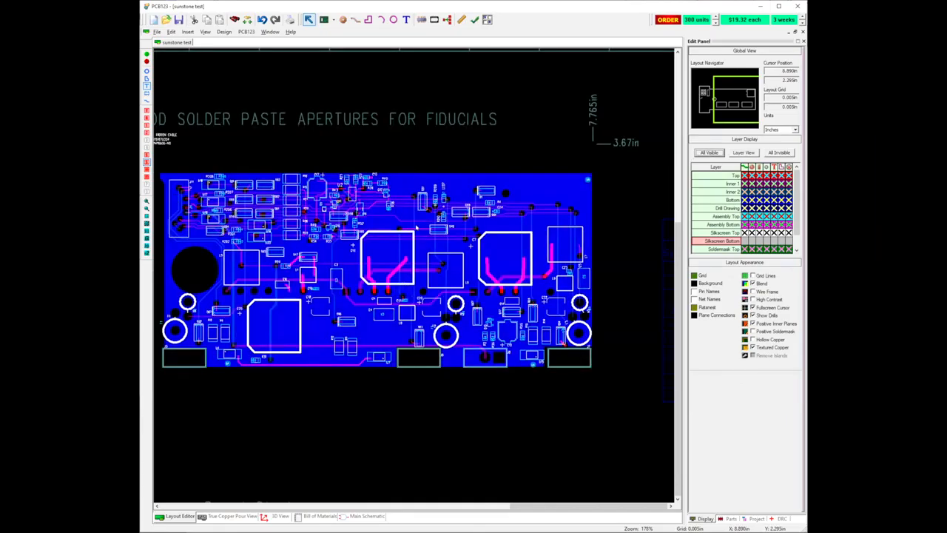
scroll(389, 226, down, 3)
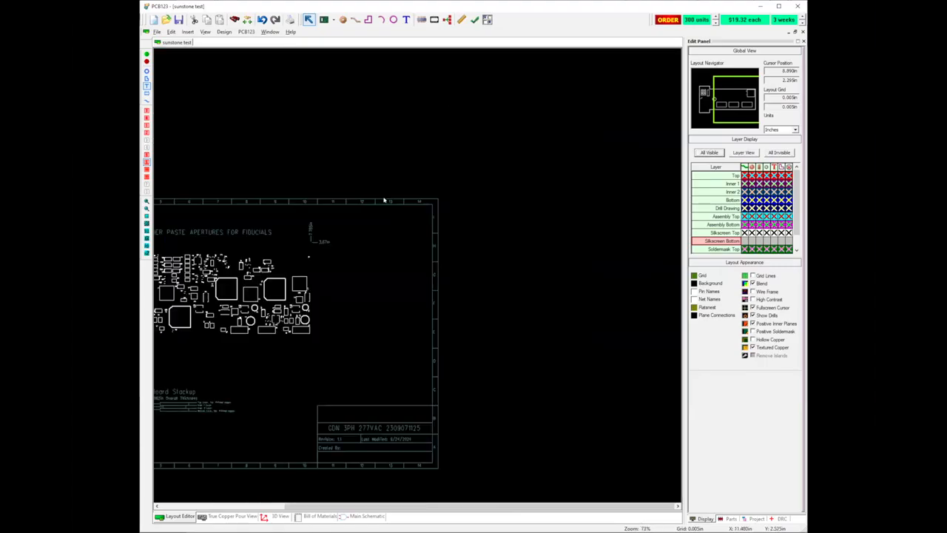
scroll(384, 200, up, 4)
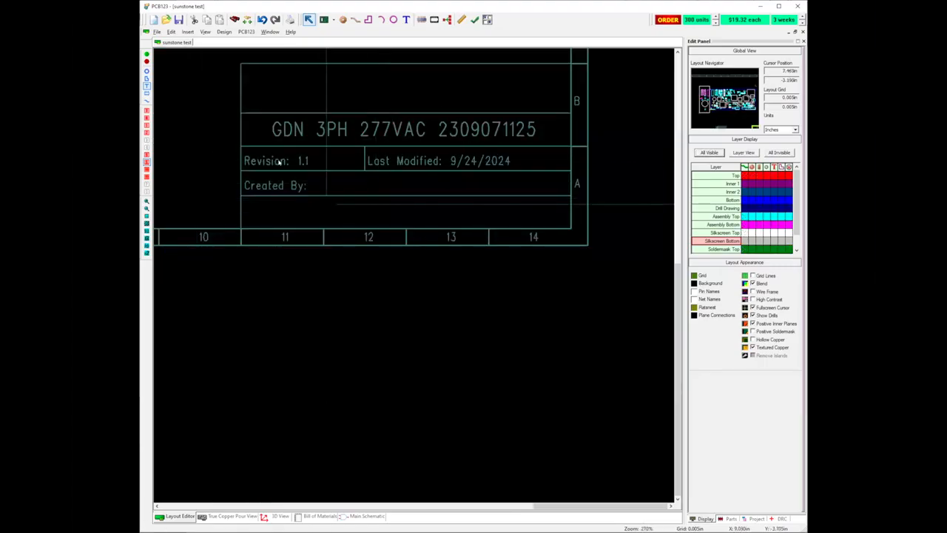
right_click(308, 326)
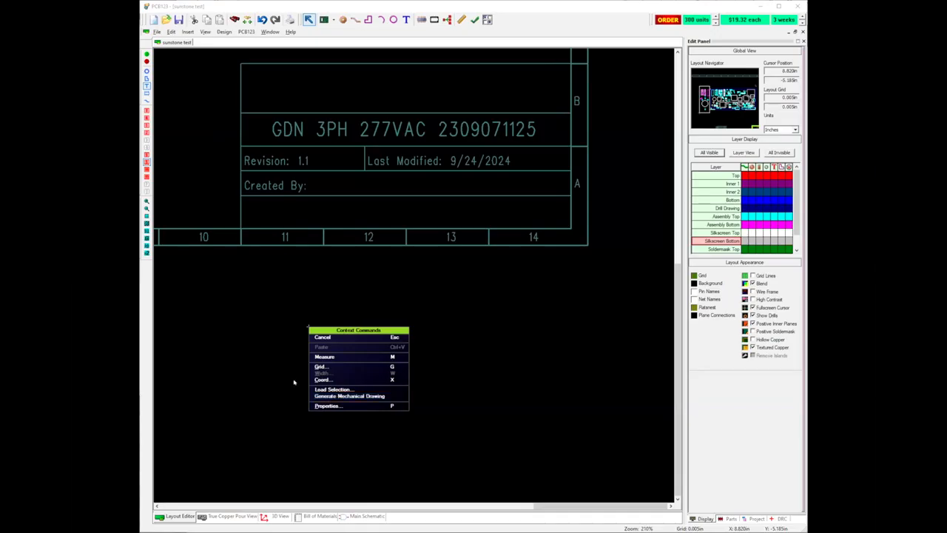
click(332, 396)
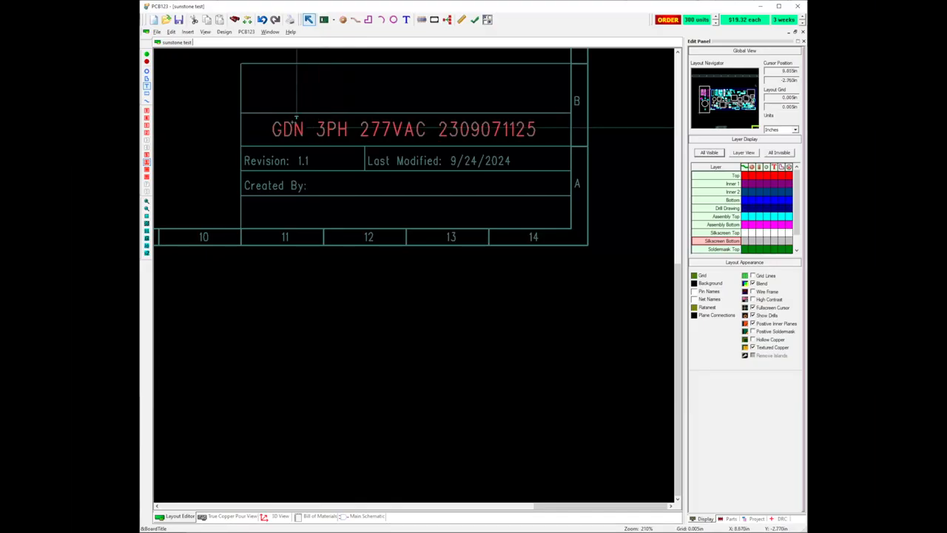
View the text properties of the board title in the mechanical drawing's title block.
mouse_move(289, 130)
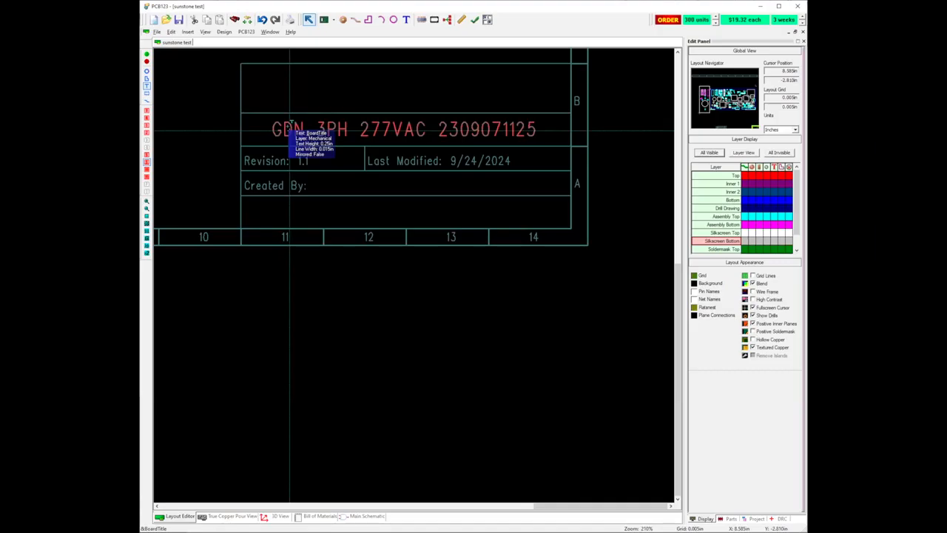
click(289, 126)
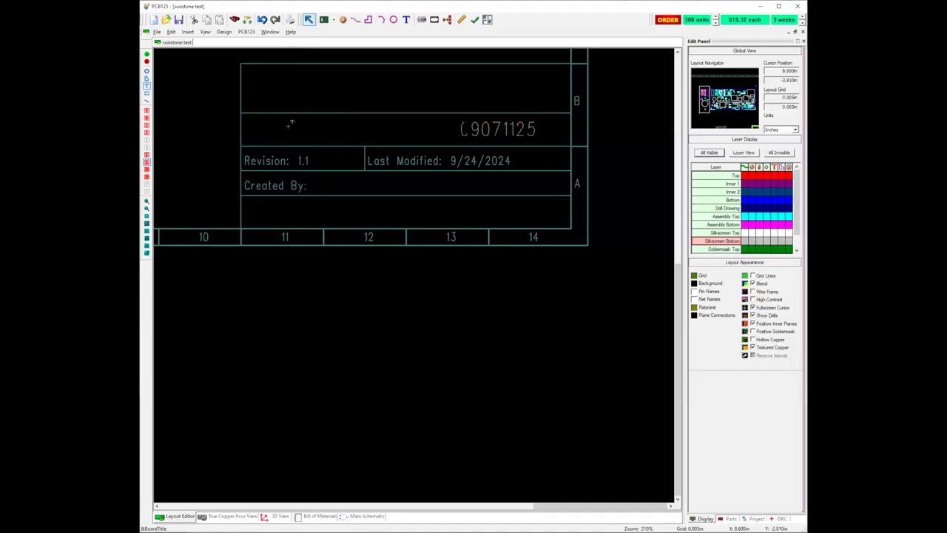
right_click(290, 130)
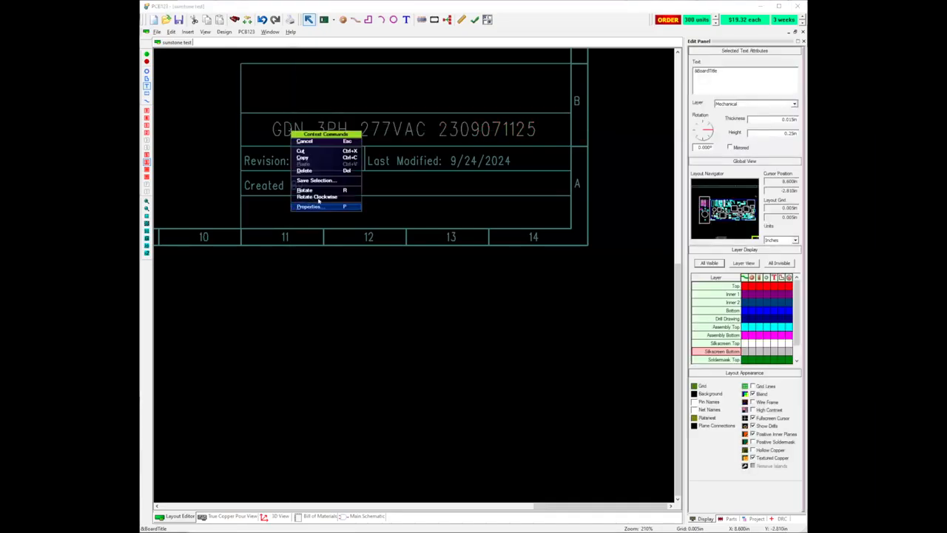
click(309, 207)
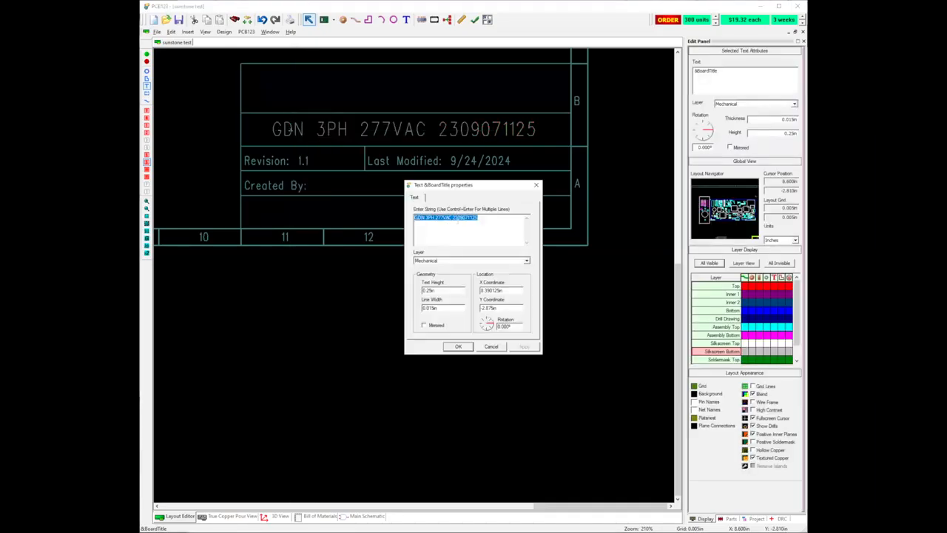
click(458, 346)
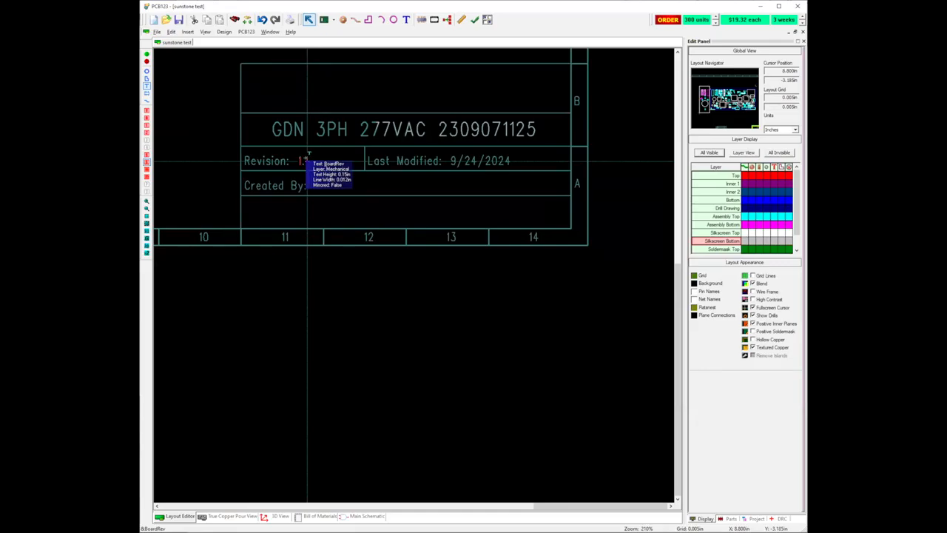
View the text properties of the revision value in the title block.
click(307, 157)
right_click(307, 161)
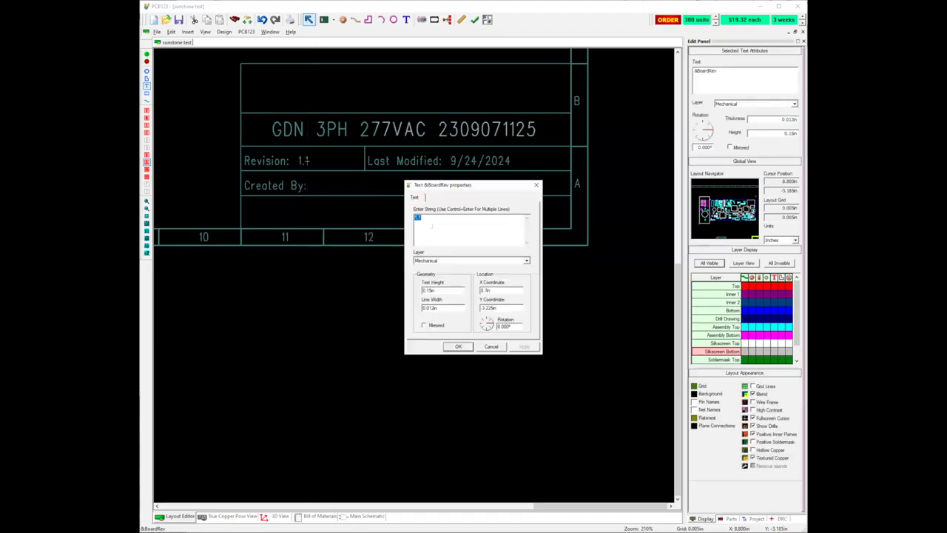
click(492, 347)
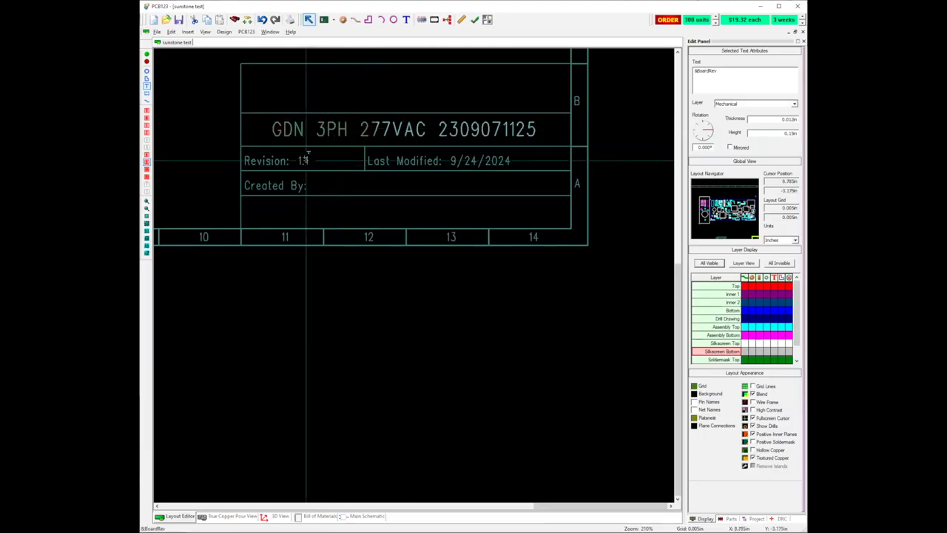
mouse_move(307, 154)
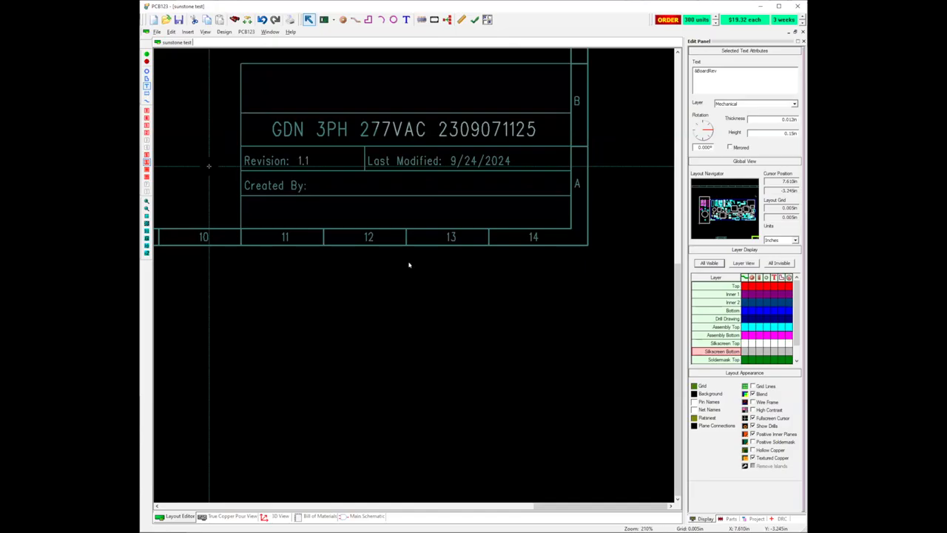
Examine the board stackup and the component placement, copper and silkscreen text across the board with all layers visible.
scroll(208, 167, down, 1)
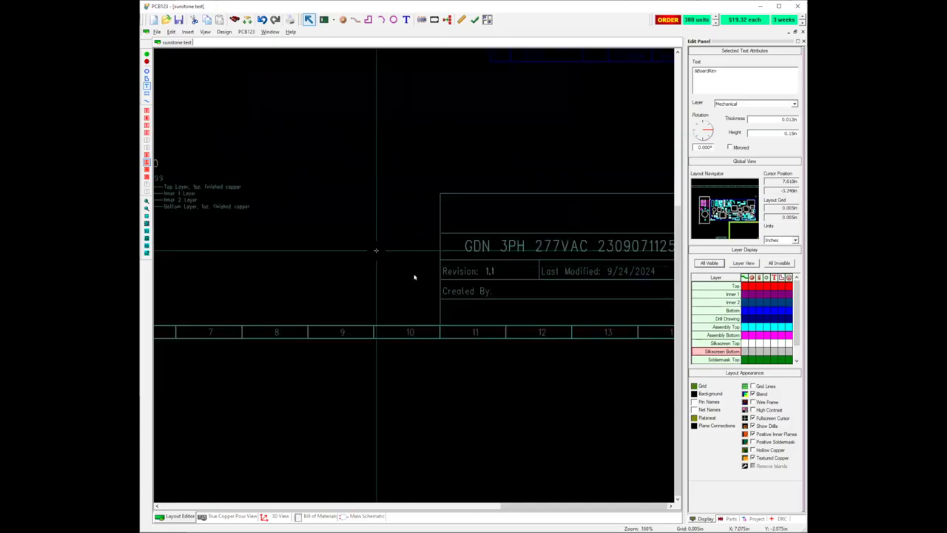
scroll(415, 271, down, 1)
scroll(415, 272, up, 2)
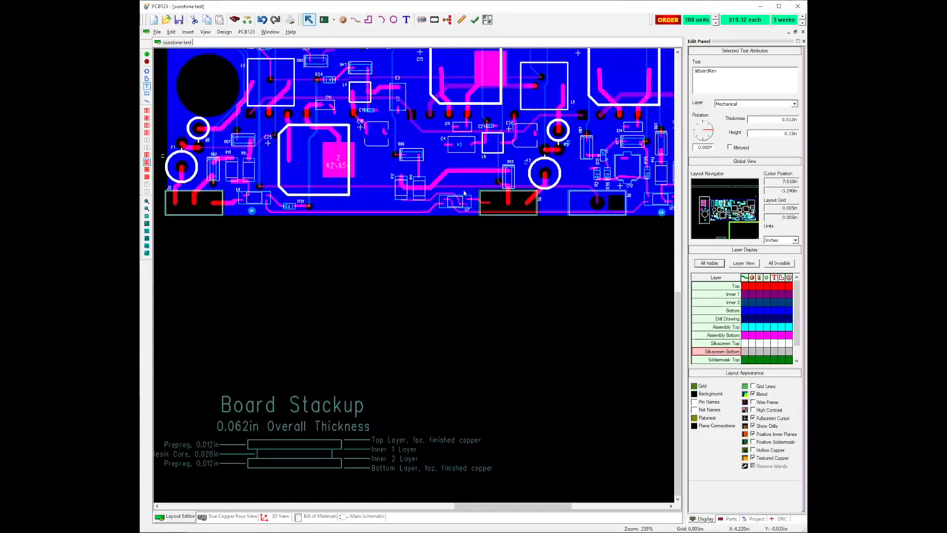
scroll(523, 141, down, 2)
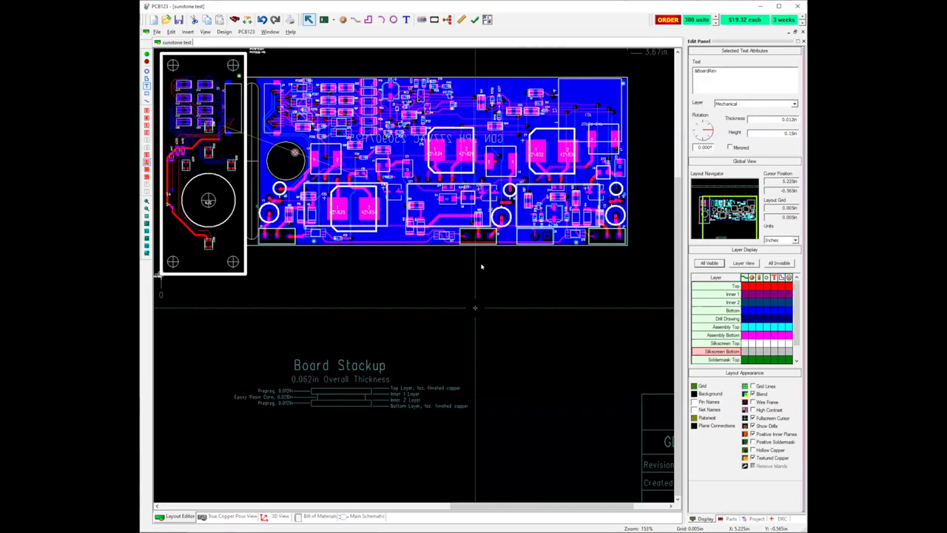
scroll(541, 268, up, 1)
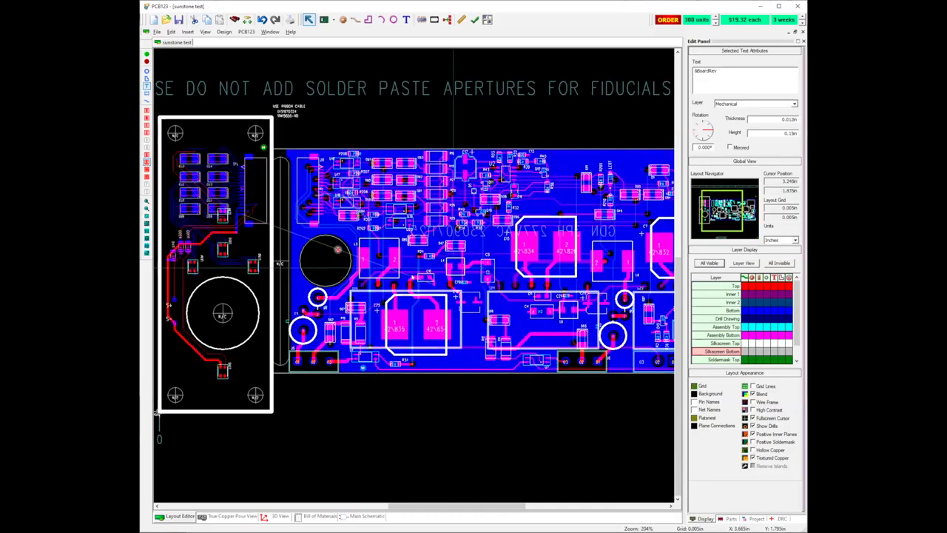
scroll(156, 414, down, 1)
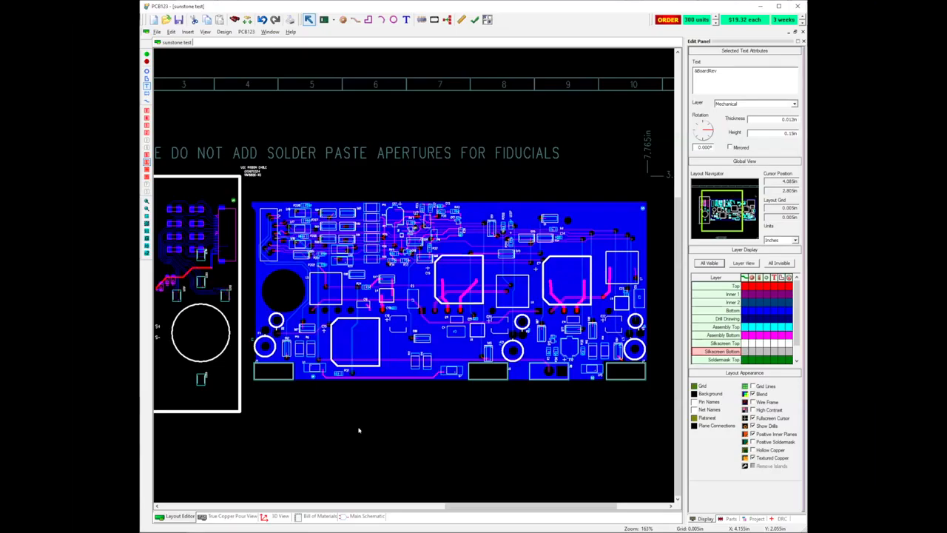
scroll(371, 390, up, 1)
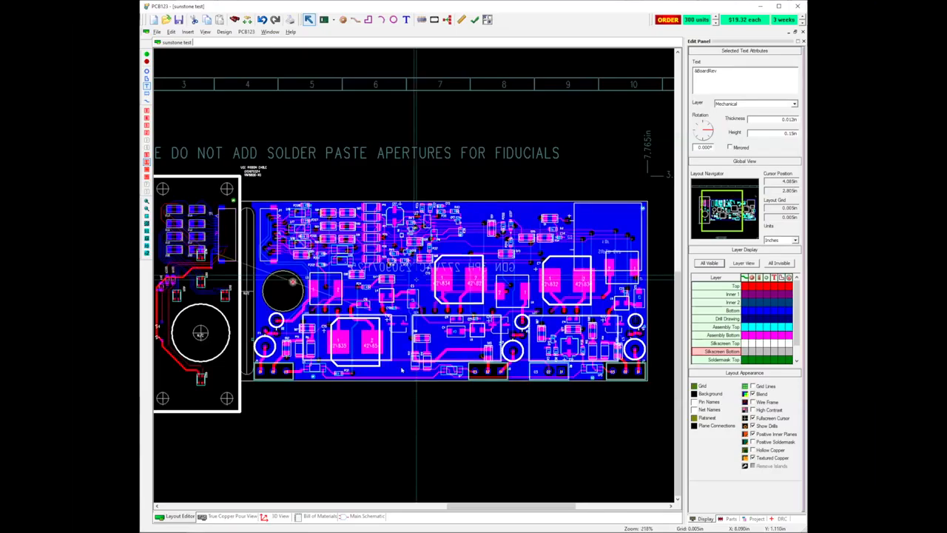
scroll(402, 369, up, 1)
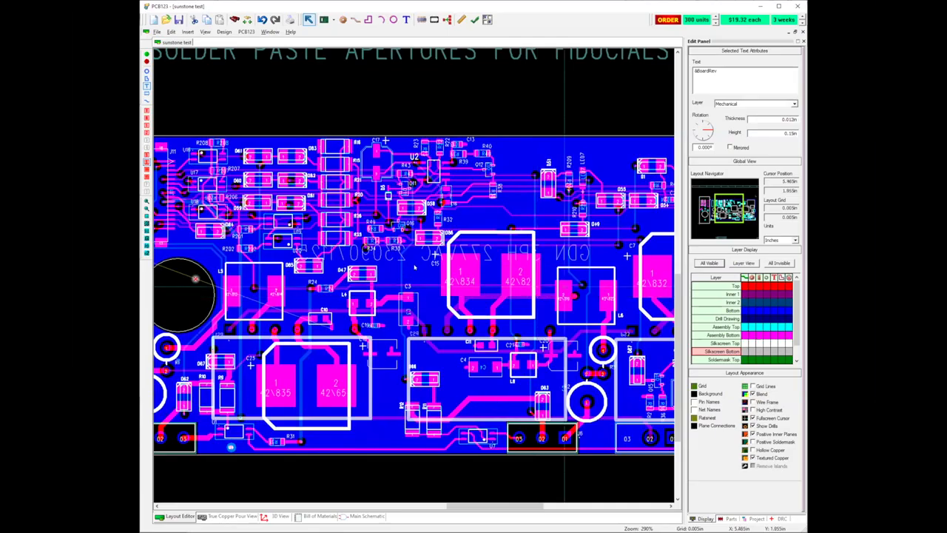
scroll(412, 276, down, 1)
scroll(412, 277, up, 1)
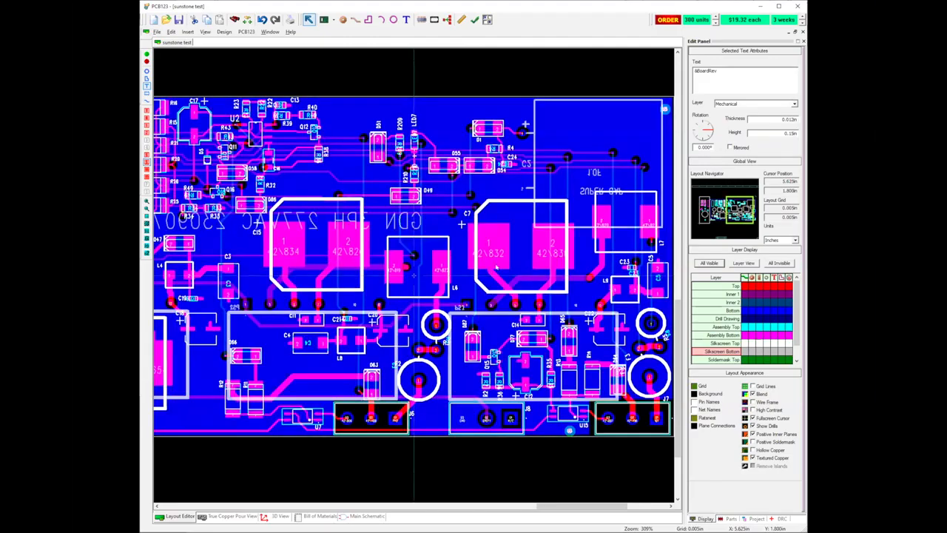
scroll(478, 345, down, 1)
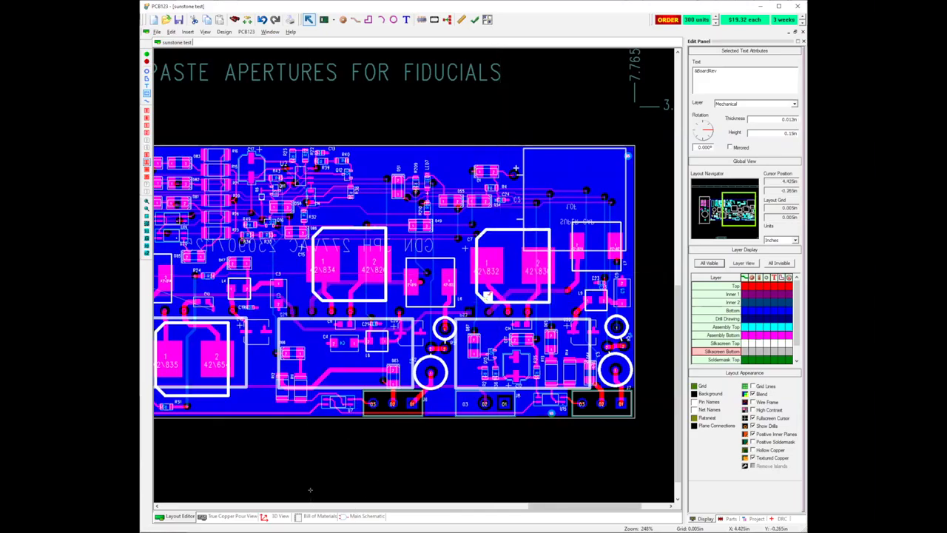
View the main schematic, and return to the board layout.
click(366, 516)
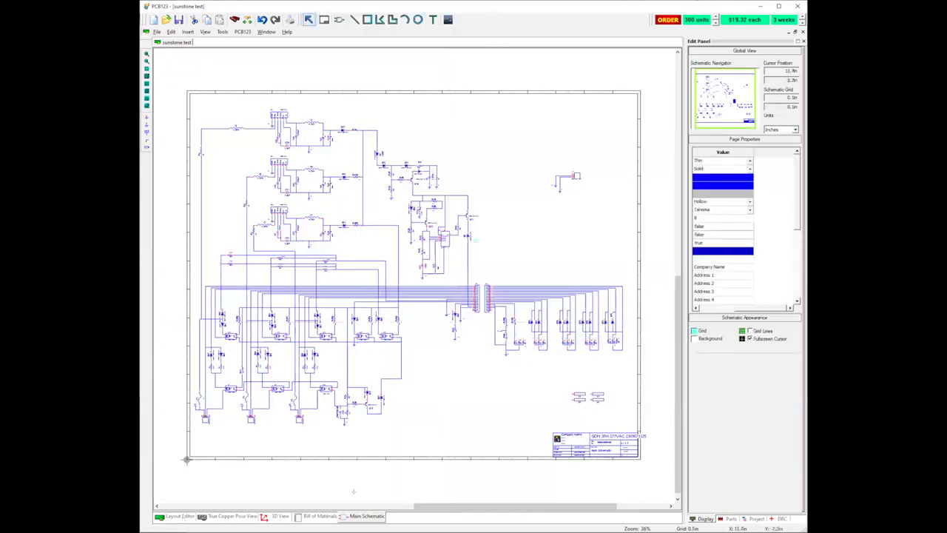
click(176, 516)
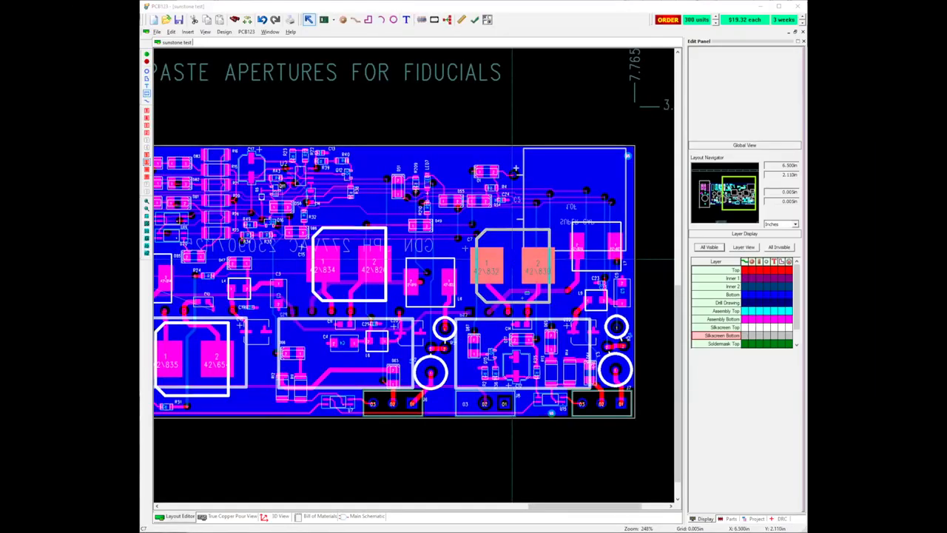
Go from capacitor C7 in the board layout to its schematic symbol and paste a copy of C7 beside it.
right_click(512, 259)
click(524, 304)
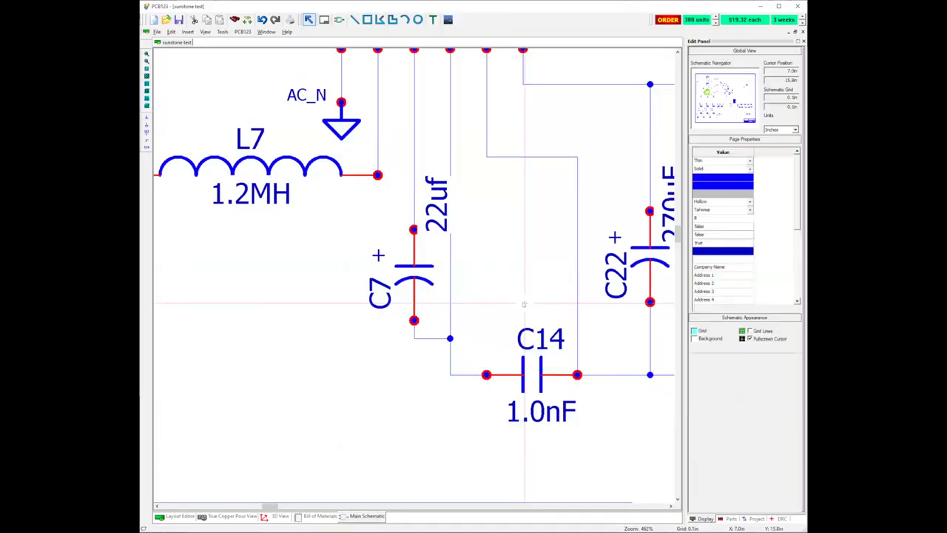
right_click(412, 276)
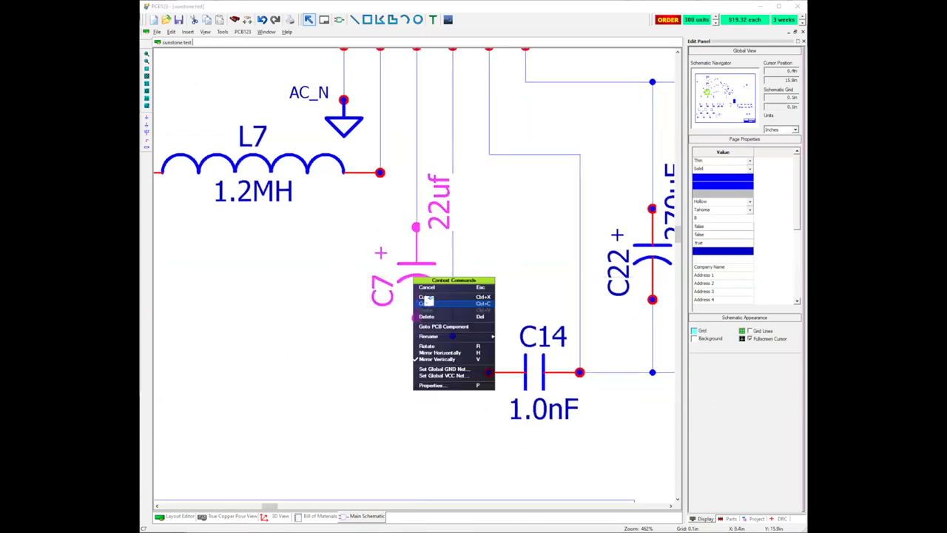
click(443, 326)
right_click(262, 341)
click(246, 389)
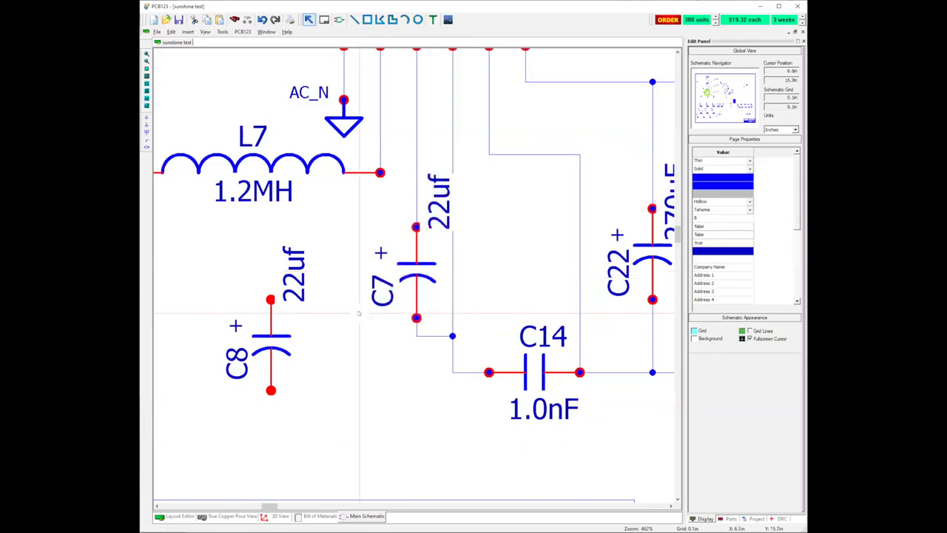
Delete capacitor C7 from the schematic and move the copied 22uf capacitor into its place.
click(406, 271)
key(Delete)
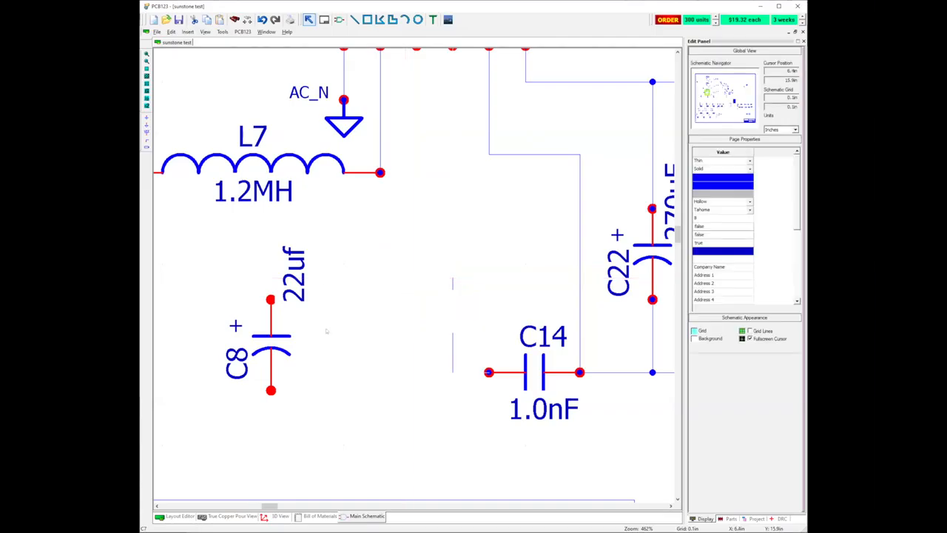
drag(270, 342, 418, 256)
Wire C8's lower pin to the line leading to C14 and its upper pin to pin 5 of the power supply.
click(310, 418)
click(453, 353)
click(417, 318)
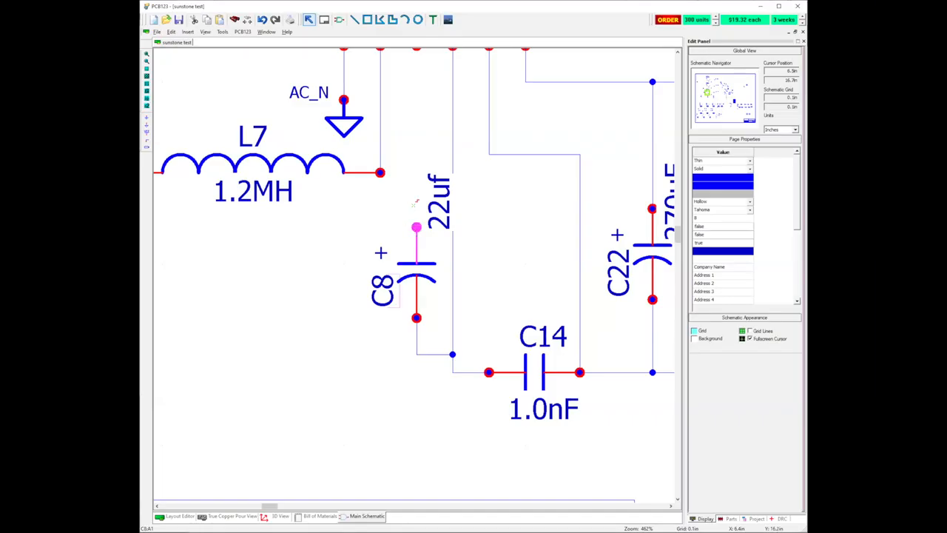
scroll(415, 199, up, 1)
scroll(415, 200, up, 1)
click(417, 76)
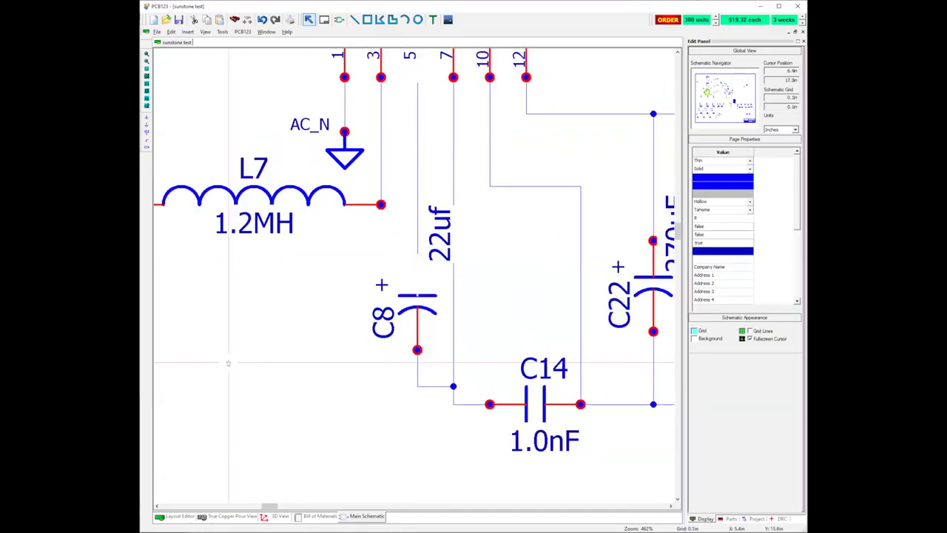
Place capacitor C8 in the board layout on the tracks left by C7.
click(180, 516)
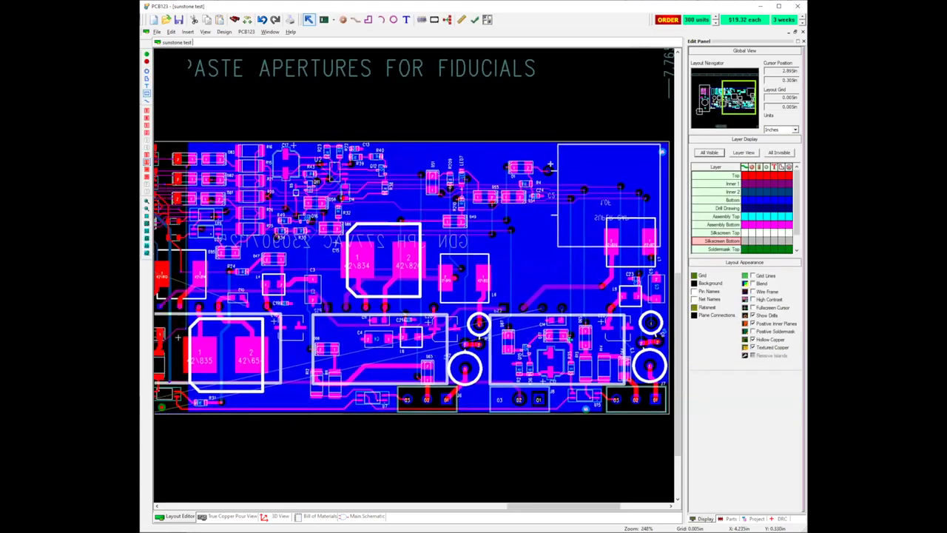
middle_drag(569, 340, 578, 336)
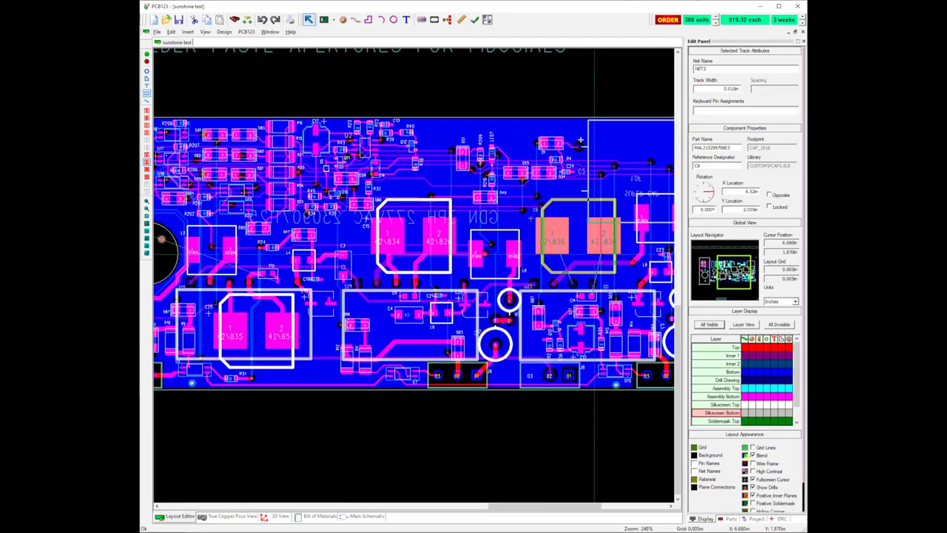
click(579, 275)
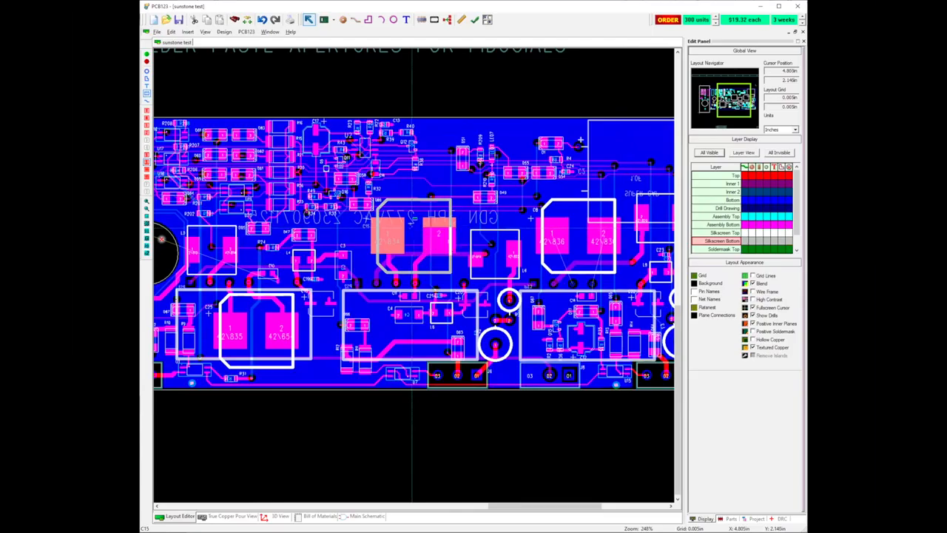
mouse_move(412, 227)
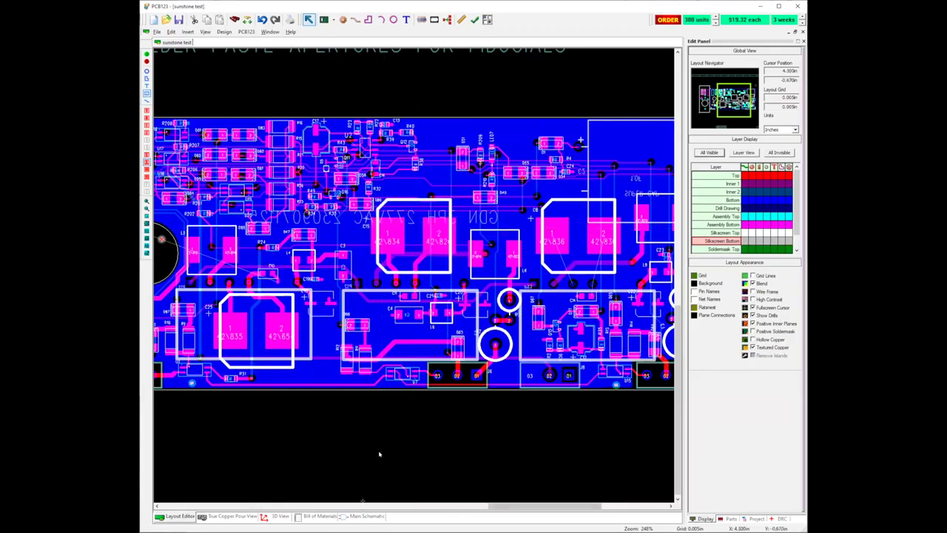
Undo the placement and wiring of C8 and the deletion of C7.
key(ctrl+z)
key(ctrl+z)
key(ctrl+z)
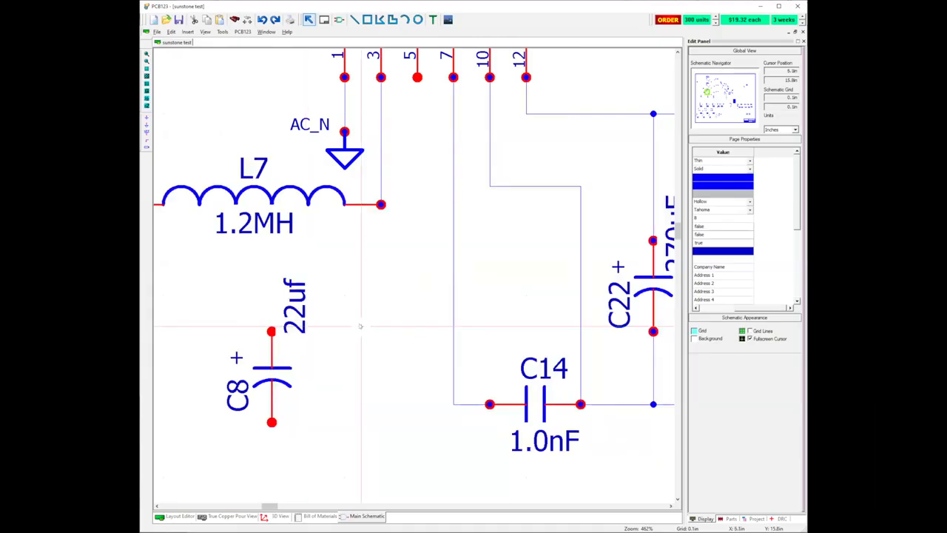
key(ctrl+z)
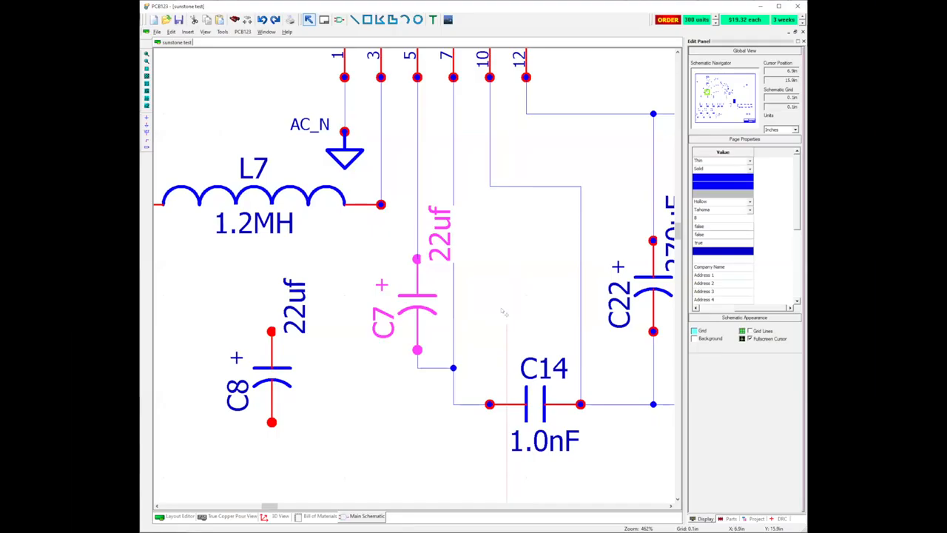
scroll(500, 309, down, 1)
scroll(405, 277, up, 1)
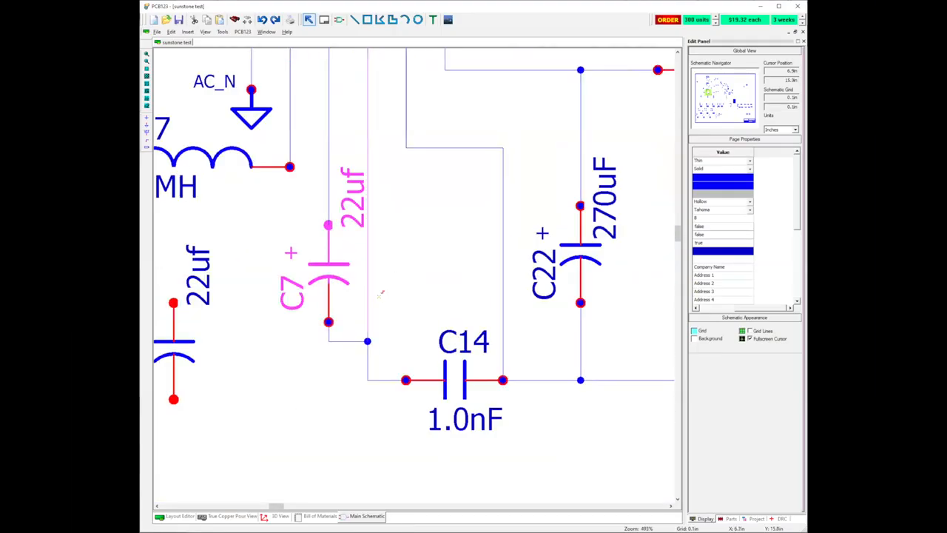
Move capacitor C8 directly beside C7 in the schematic and wire both of its pins in parallel with C7.
click(176, 515)
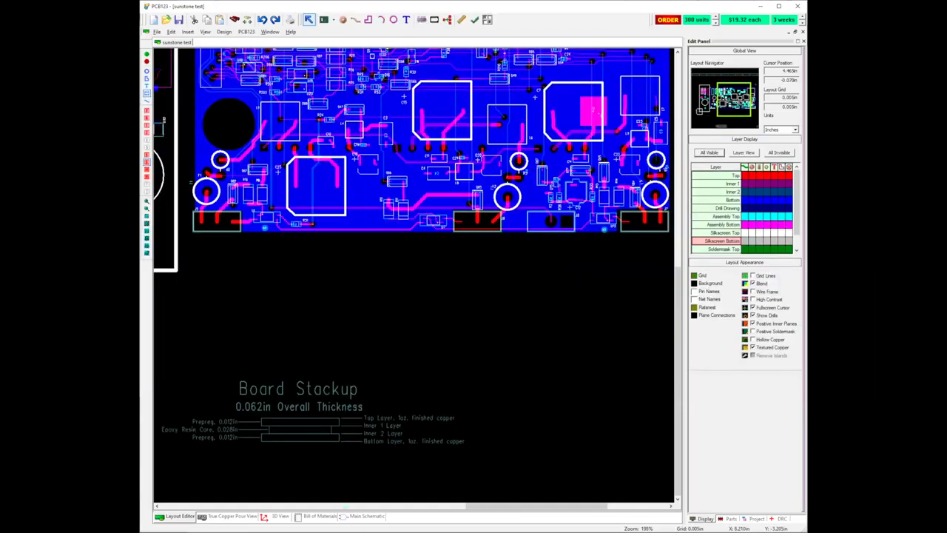
middle_drag(228, 340, 252, 338)
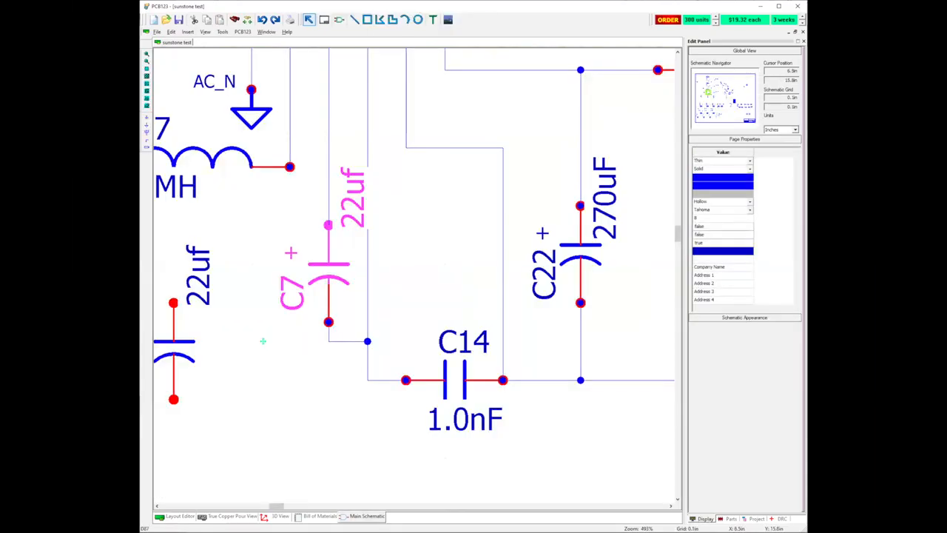
middle_drag(262, 338, 287, 348)
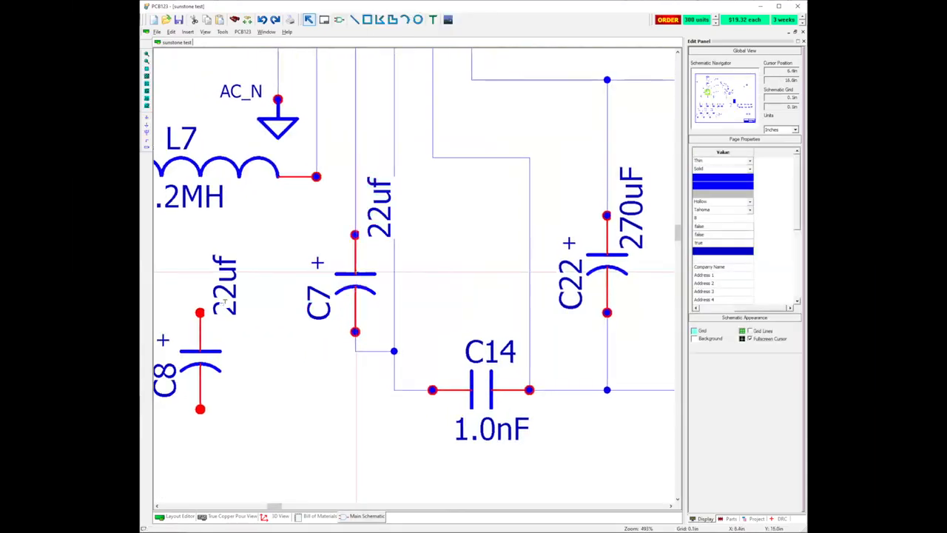
drag(200, 352, 285, 267)
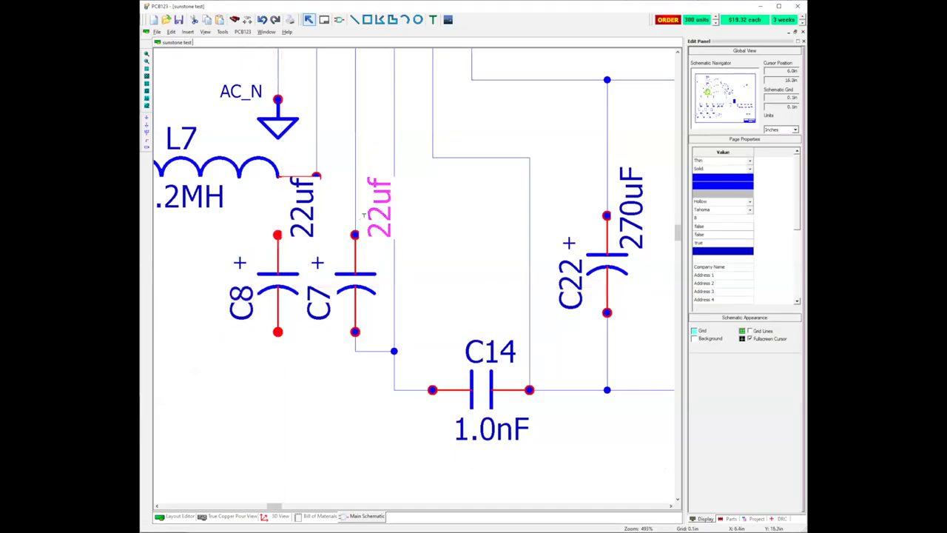
click(355, 234)
click(278, 334)
click(355, 331)
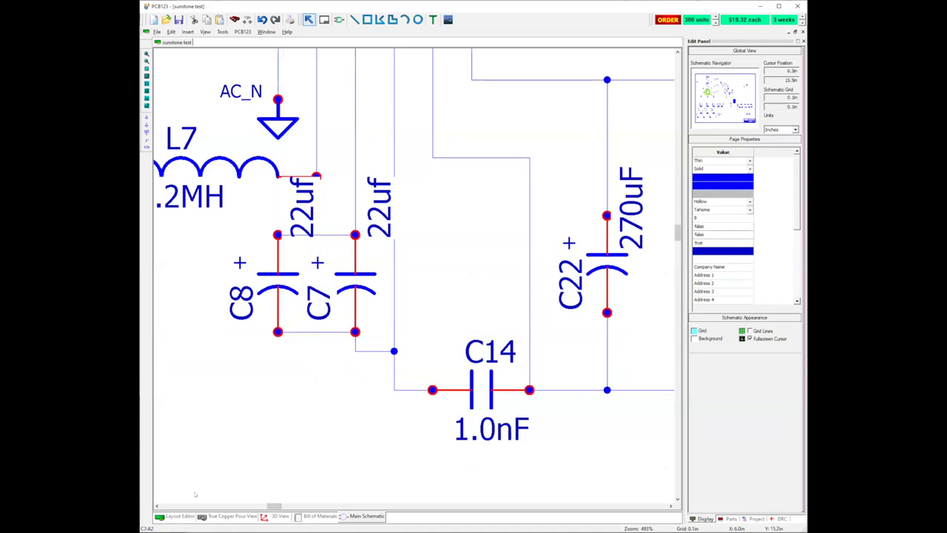
Delete capacitor C7 from the schematic and move C8 into its place between power supply pin 5 and the C14 line.
click(177, 516)
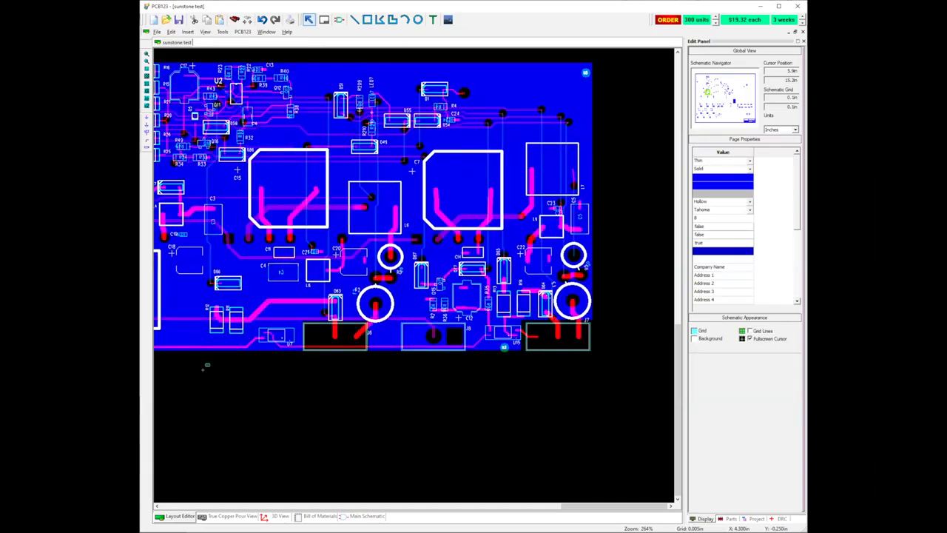
middle_drag(599, 342, 412, 274)
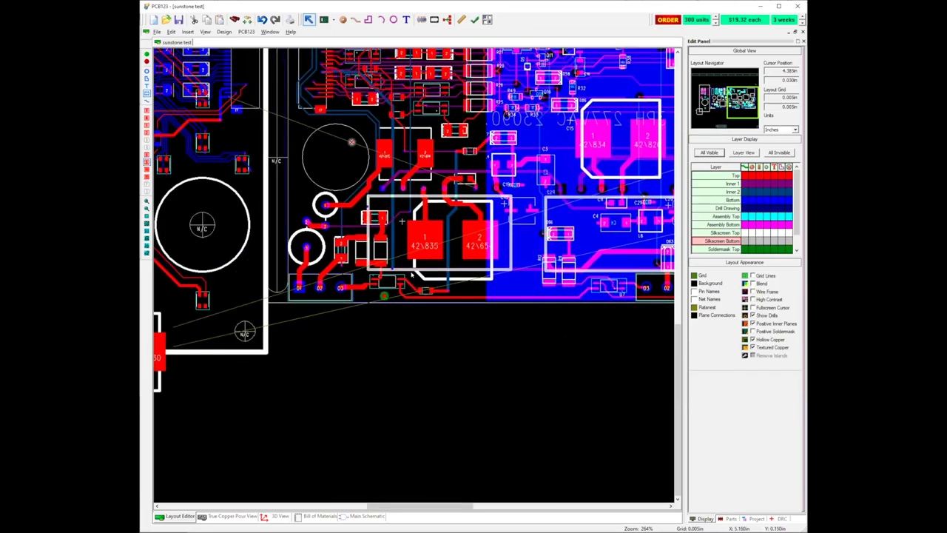
scroll(473, 272, down, 2)
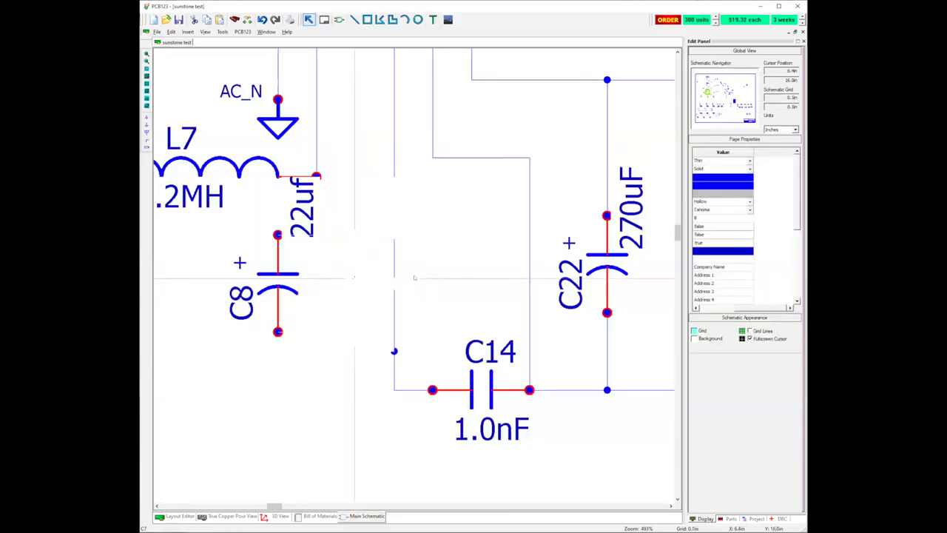
scroll(415, 253, down, 1)
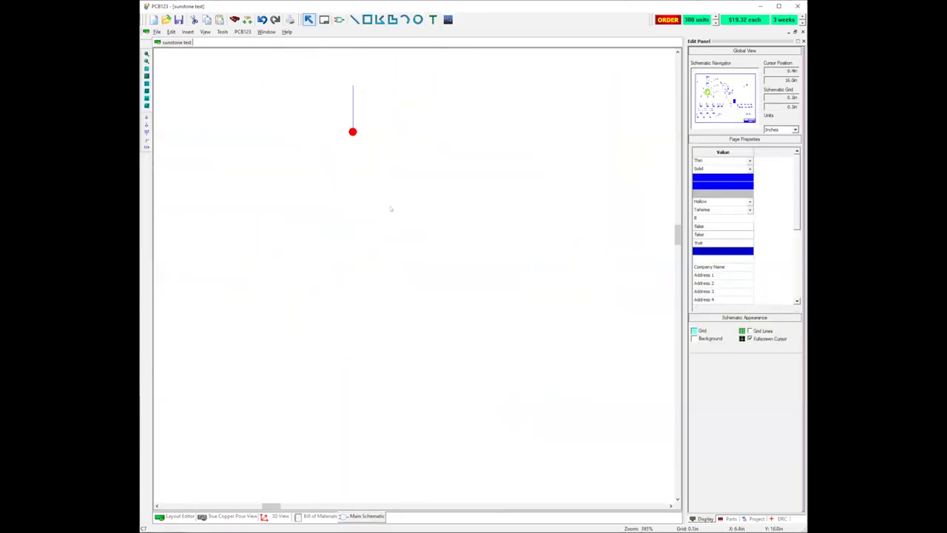
drag(363, 271, 414, 285)
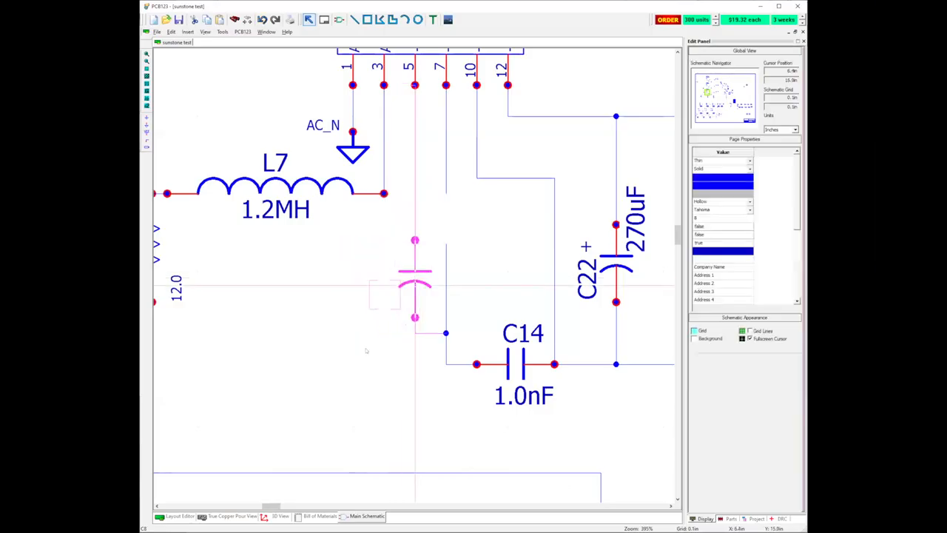
click(402, 359)
scroll(402, 358, down, 1)
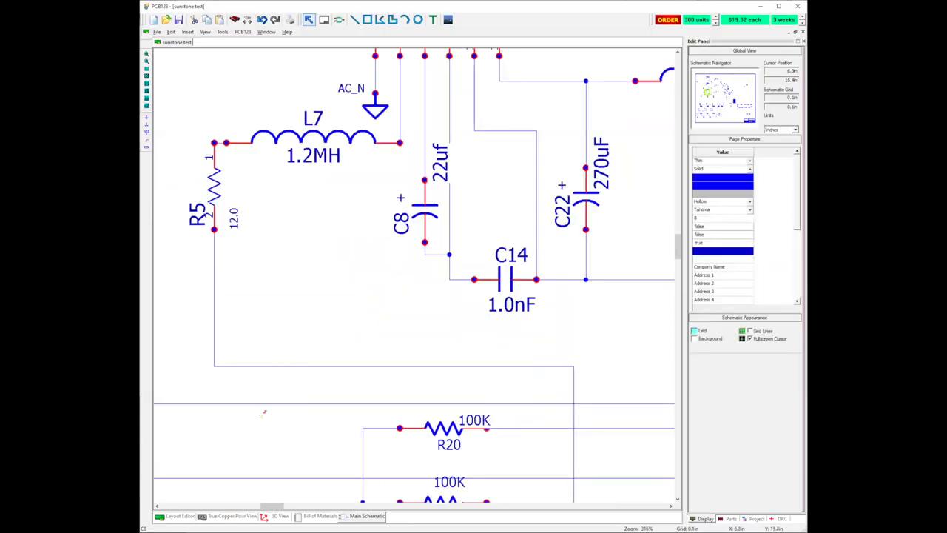
Move capacitor C8 in the board layout from below the board onto the tracks left by C7.
click(178, 516)
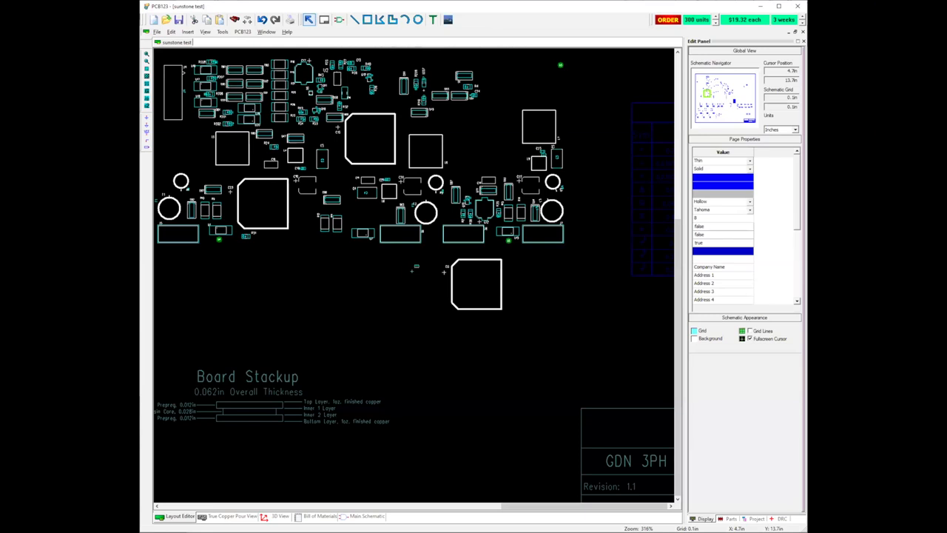
scroll(424, 391, up, 1)
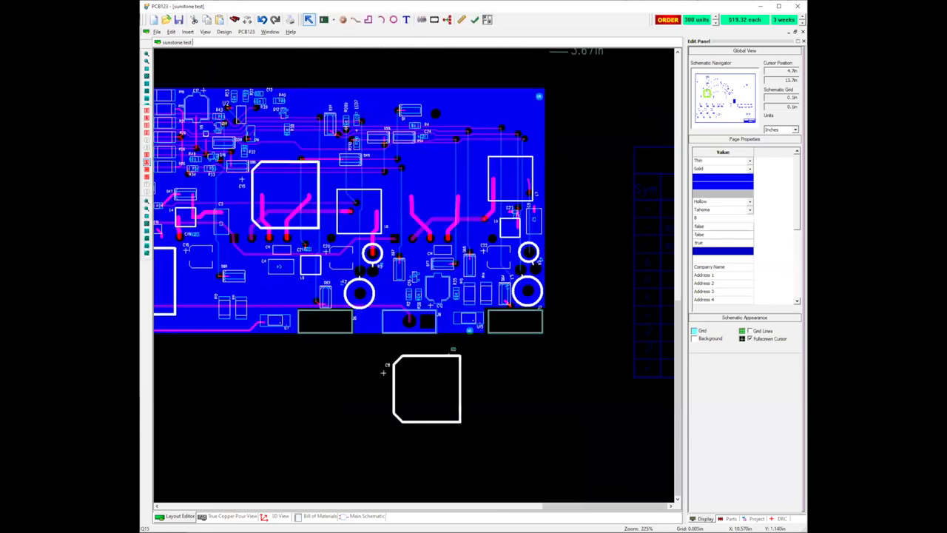
scroll(448, 244, up, 1)
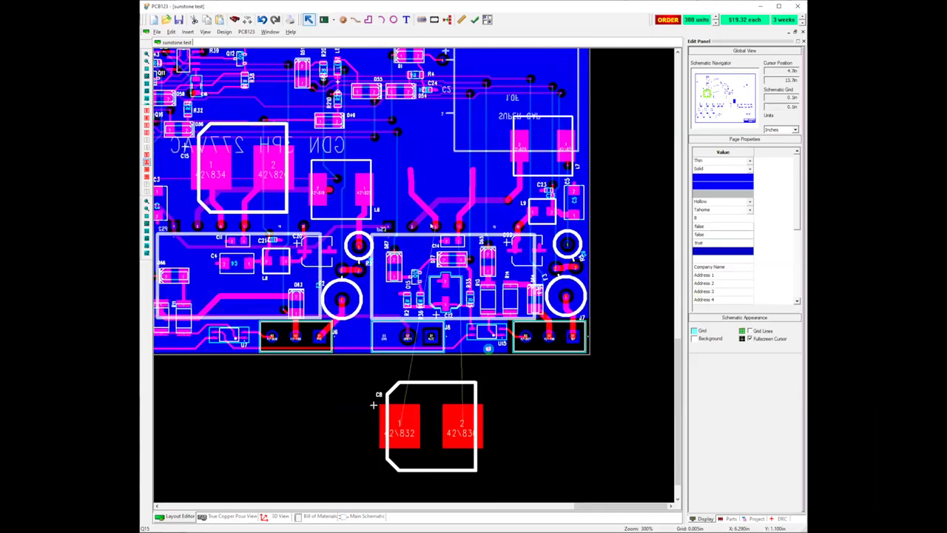
drag(428, 439, 438, 153)
click(428, 441)
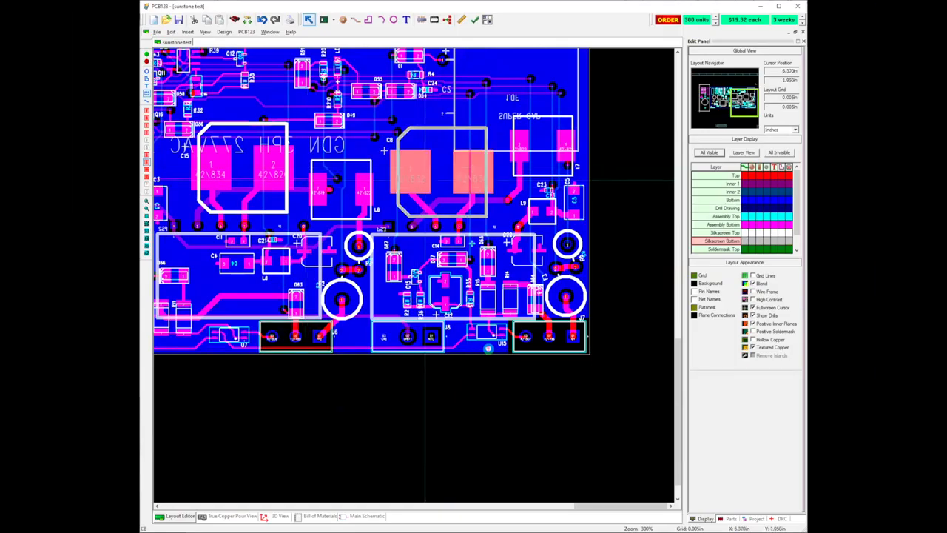
mouse_move(425, 179)
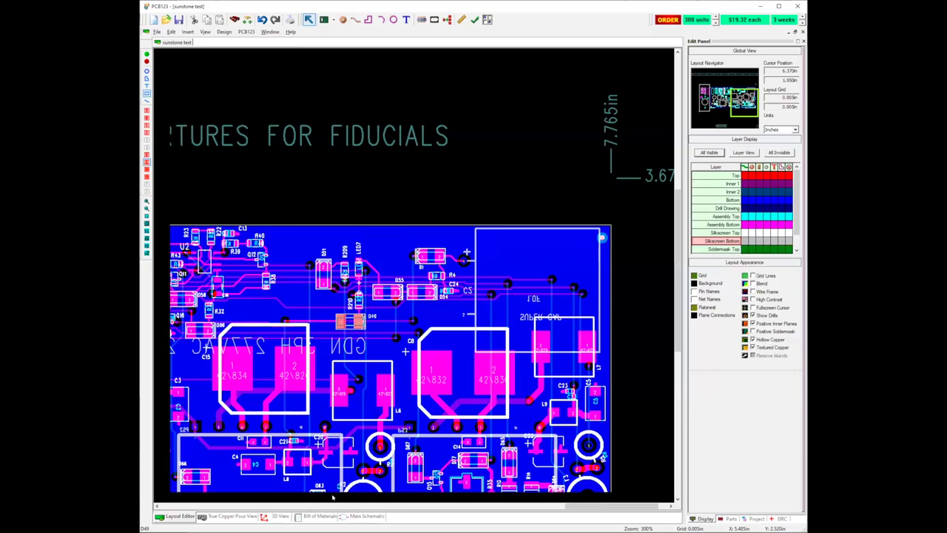
Examine the area around C8 in the board layout and the PS3 power supply circuit in the schematic.
middle_drag(333, 497, 381, 438)
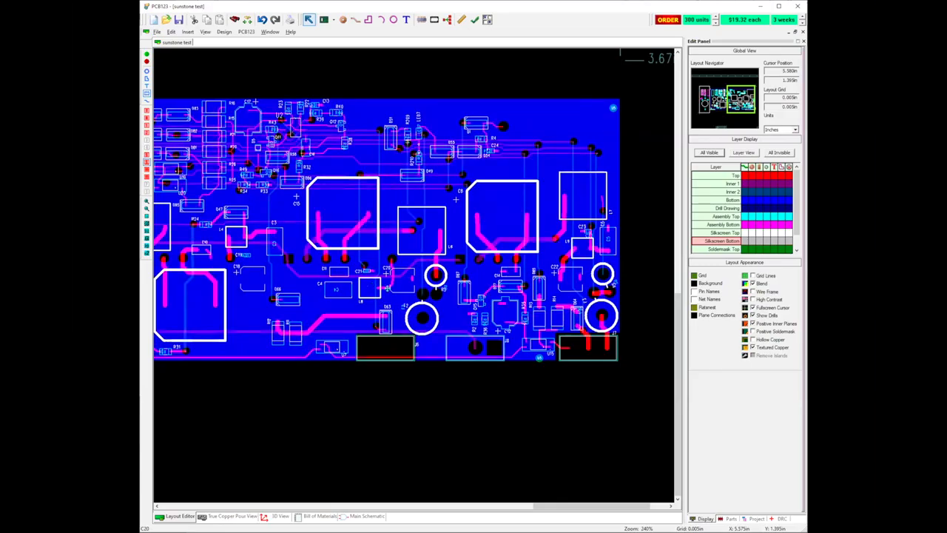
scroll(410, 382, down, 1)
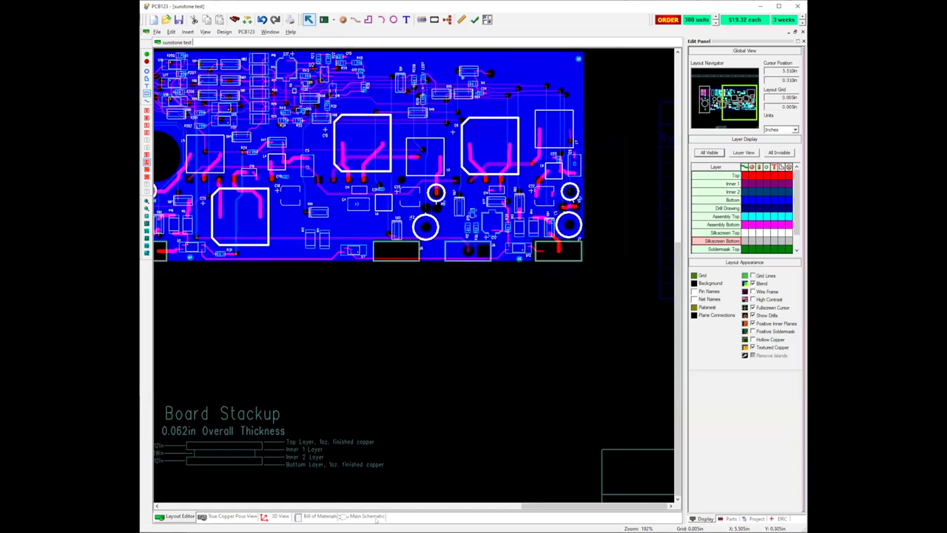
scroll(425, 391, up, 1)
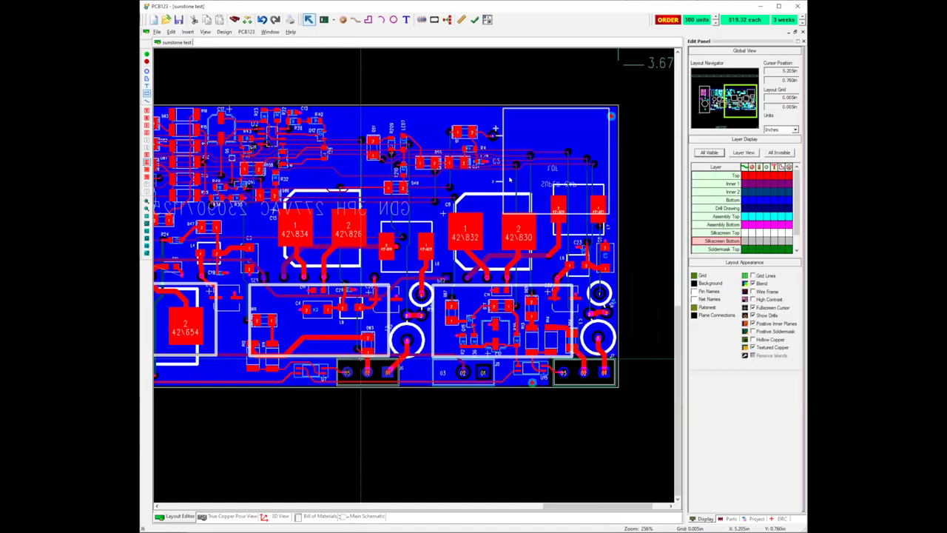
click(365, 516)
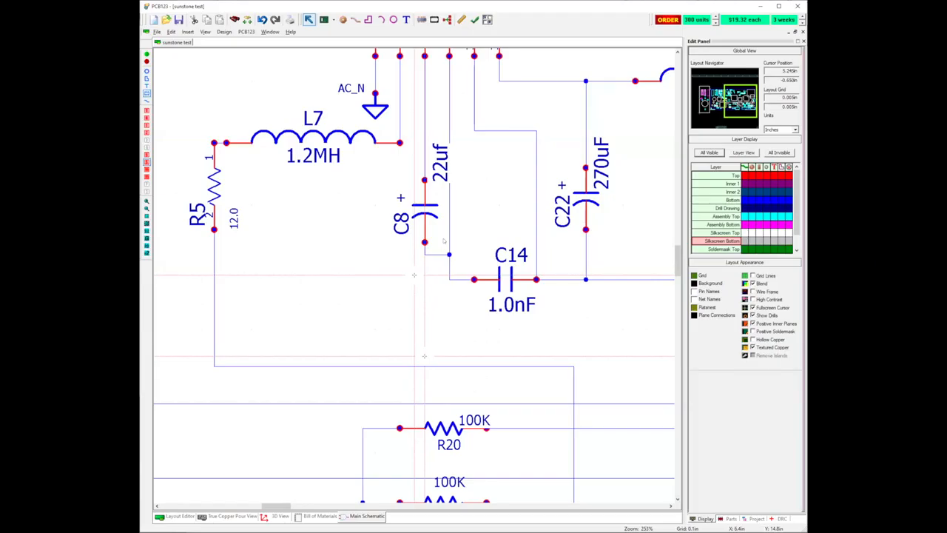
scroll(425, 356, down, 2)
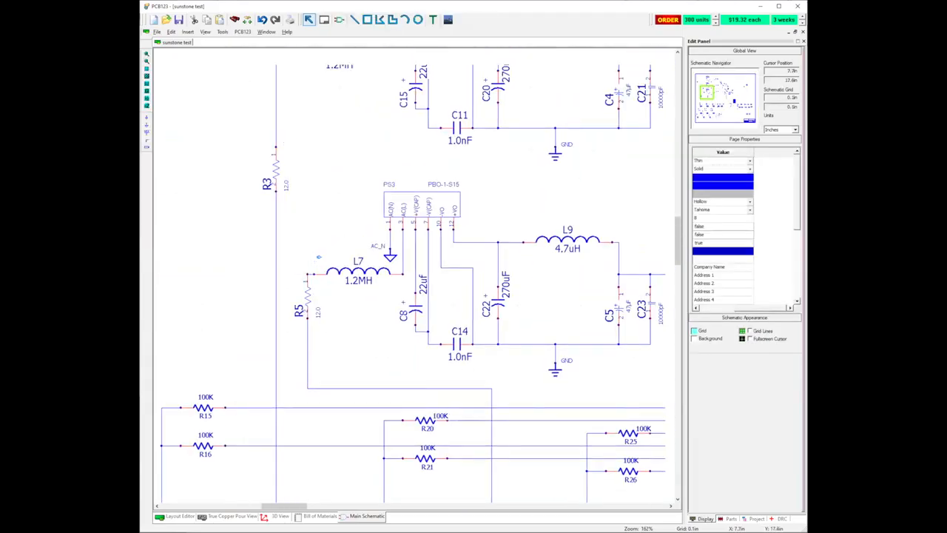
scroll(319, 256, up, 3)
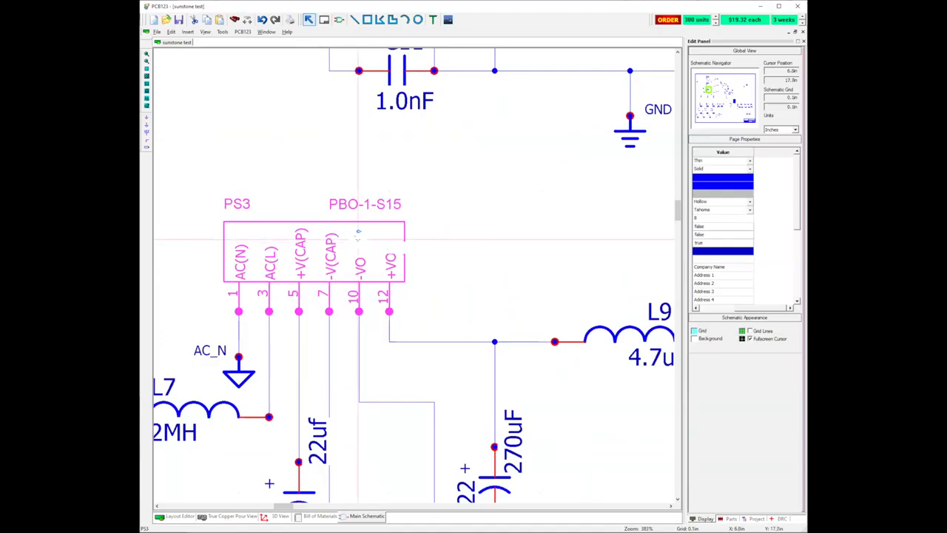
Move power supply PS3 right and down in the schematic until its pin 10 meets the wire of pin 12.
drag(360, 233, 384, 245)
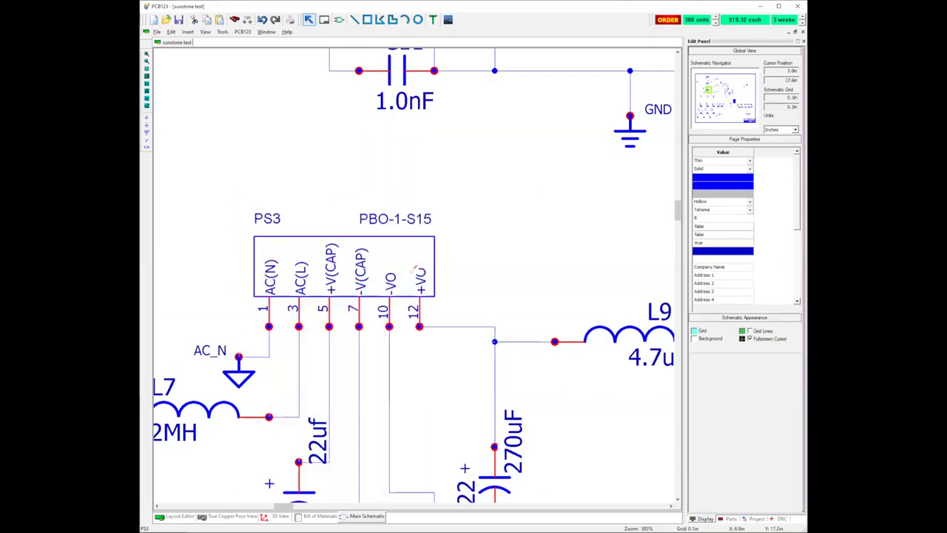
scroll(412, 271, down, 1)
scroll(414, 270, down, 1)
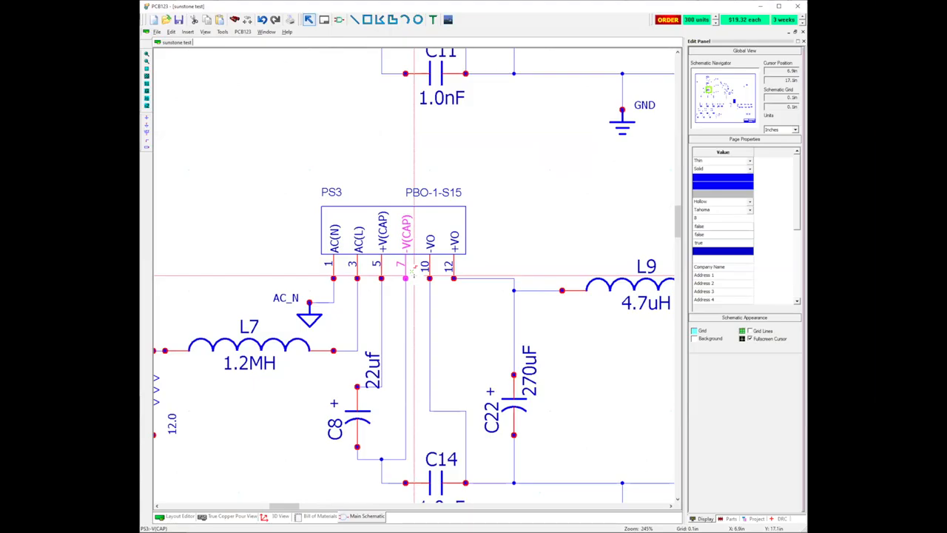
scroll(396, 148, up, 1)
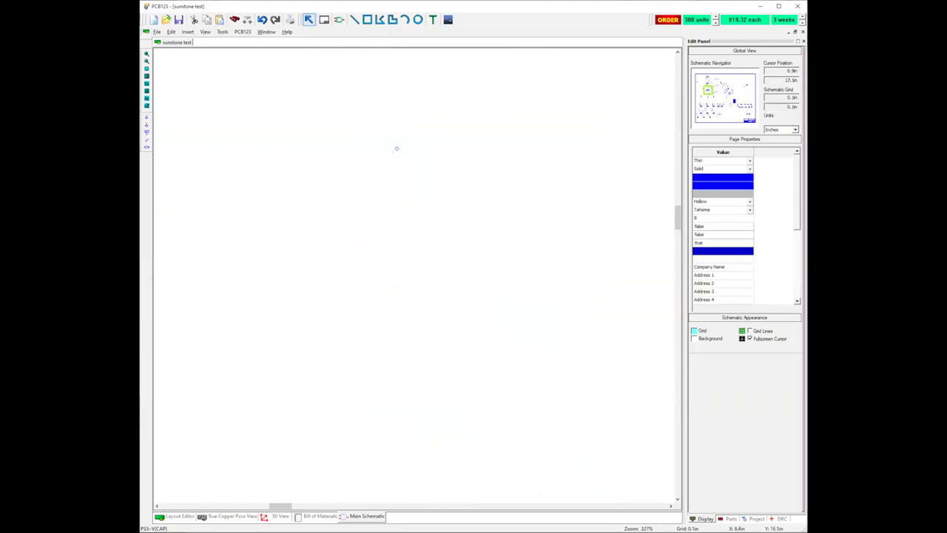
scroll(414, 154, up, 3)
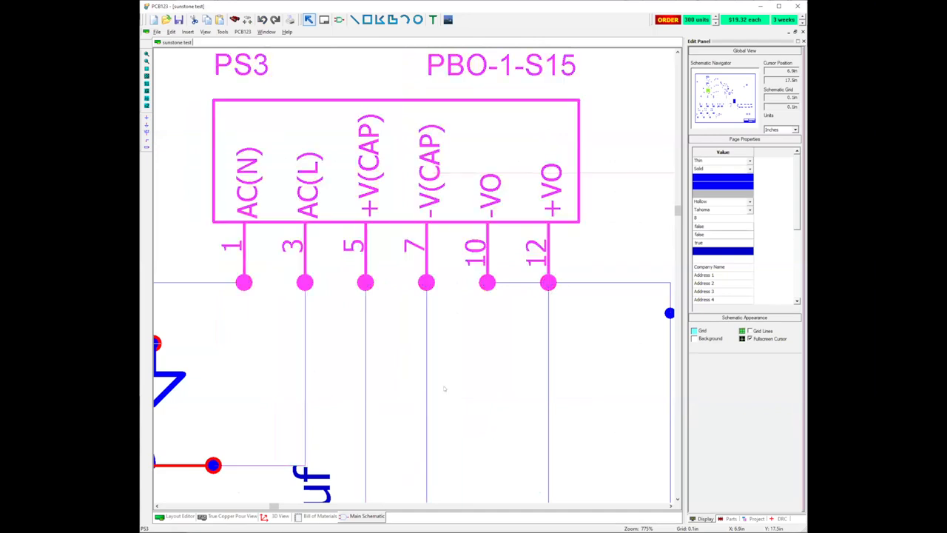
Shift the horizontal wire segment beside PS3 pin 12 down in line with the C22 junction.
scroll(466, 186, down, 1)
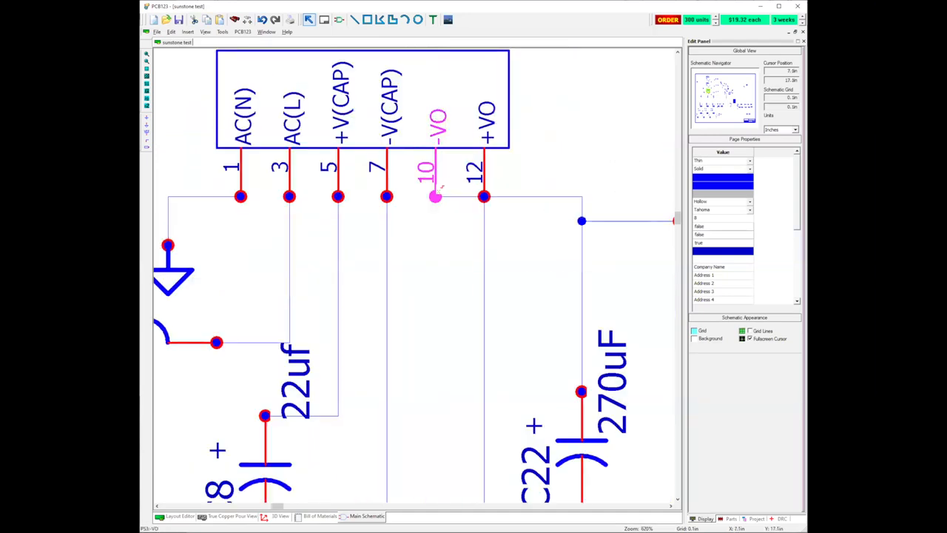
drag(524, 194, 525, 214)
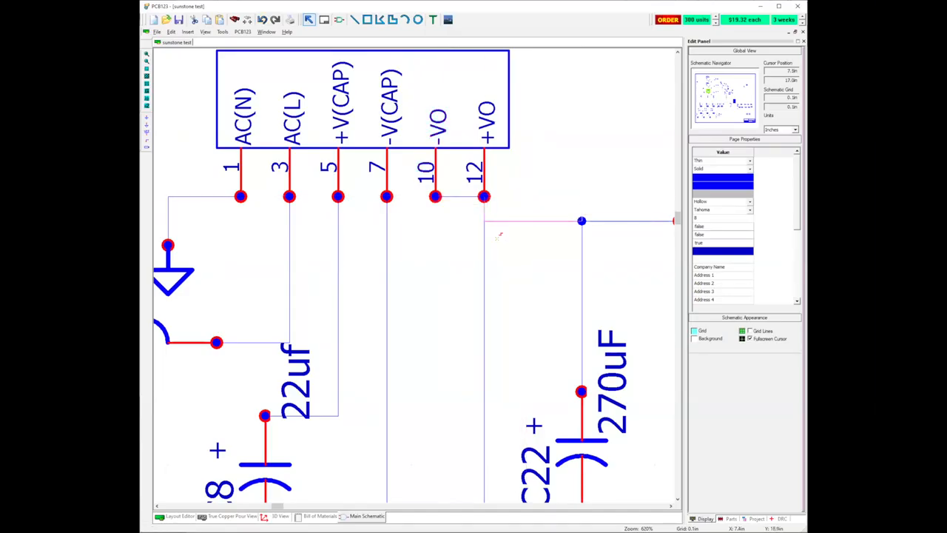
scroll(413, 275, up, 1)
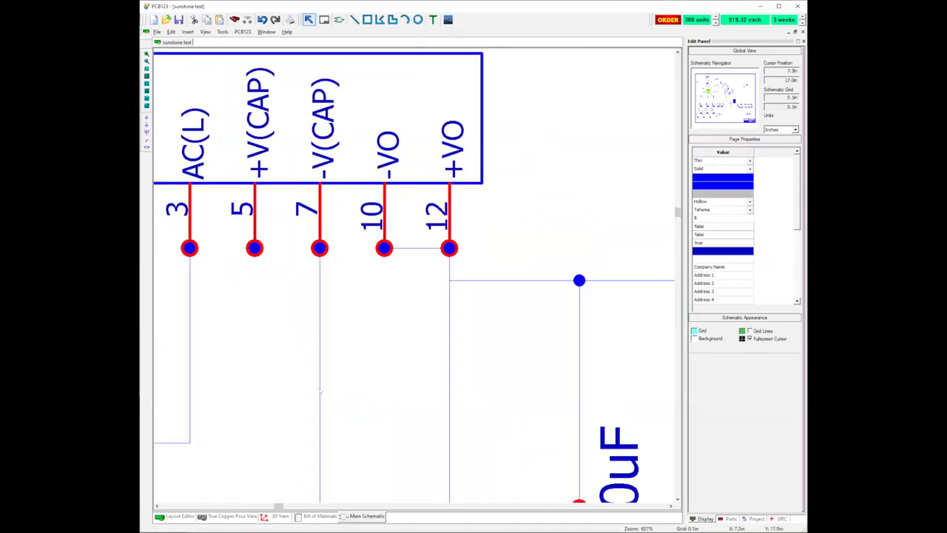
Go from PS3 in the schematic to its component in the board layout and examine its pins, C22 and L9.
click(177, 516)
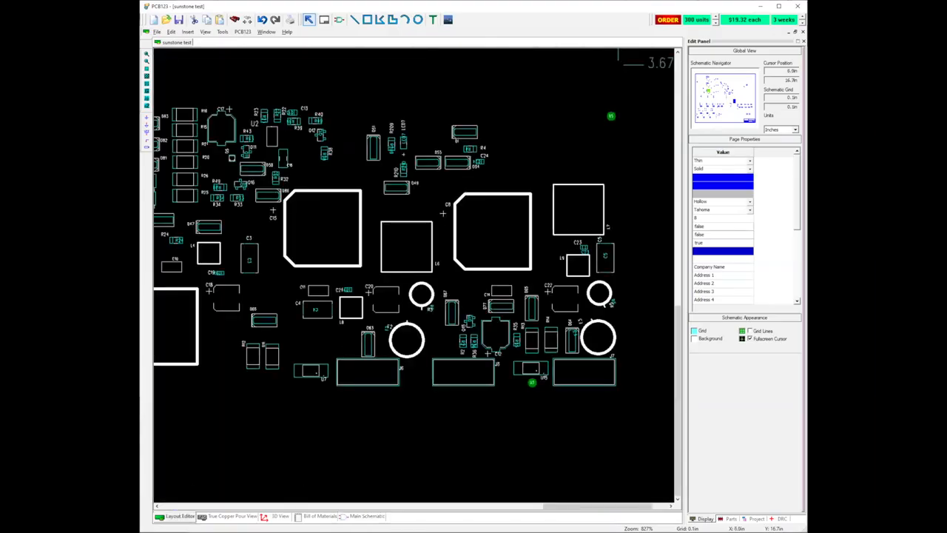
click(362, 516)
right_click(323, 264)
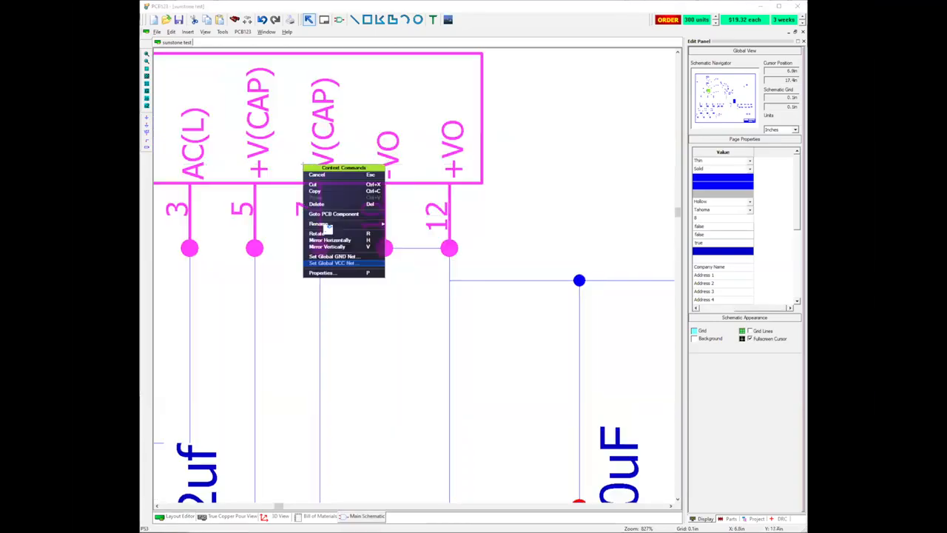
click(329, 212)
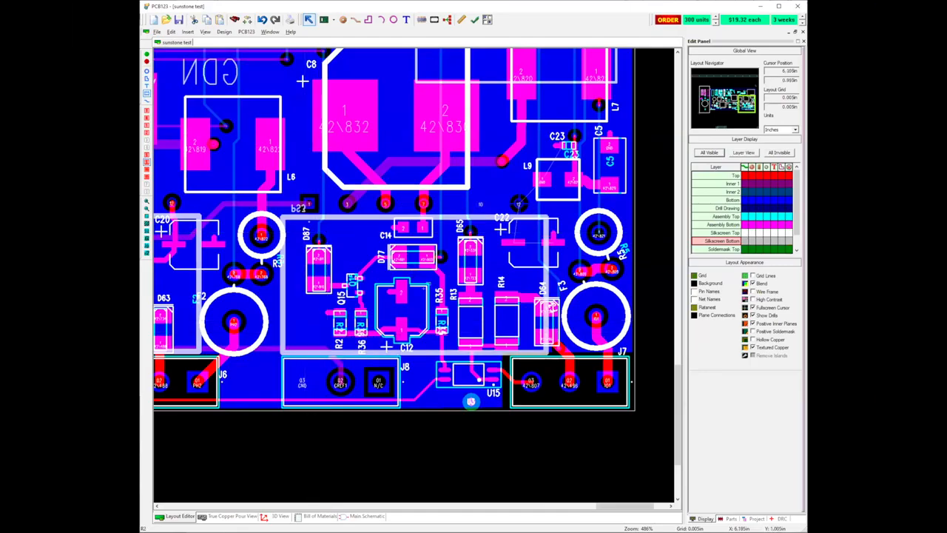
scroll(569, 264, up, 1)
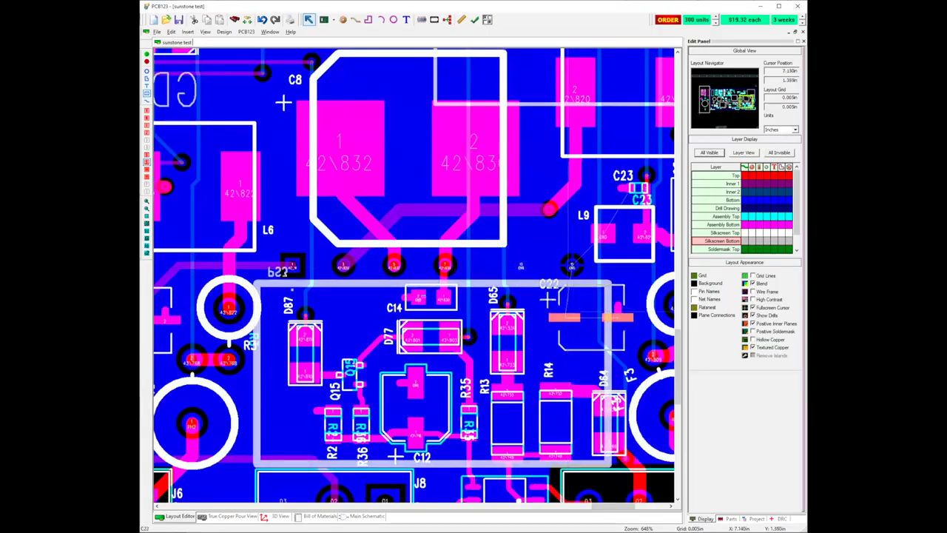
middle_drag(495, 303, 385, 307)
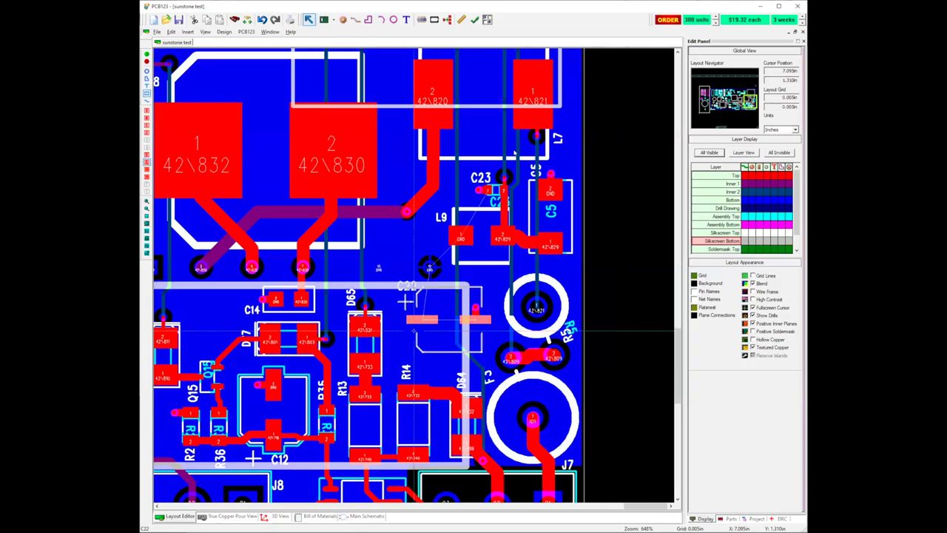
middle_drag(489, 169, 492, 158)
middle_drag(472, 190, 478, 170)
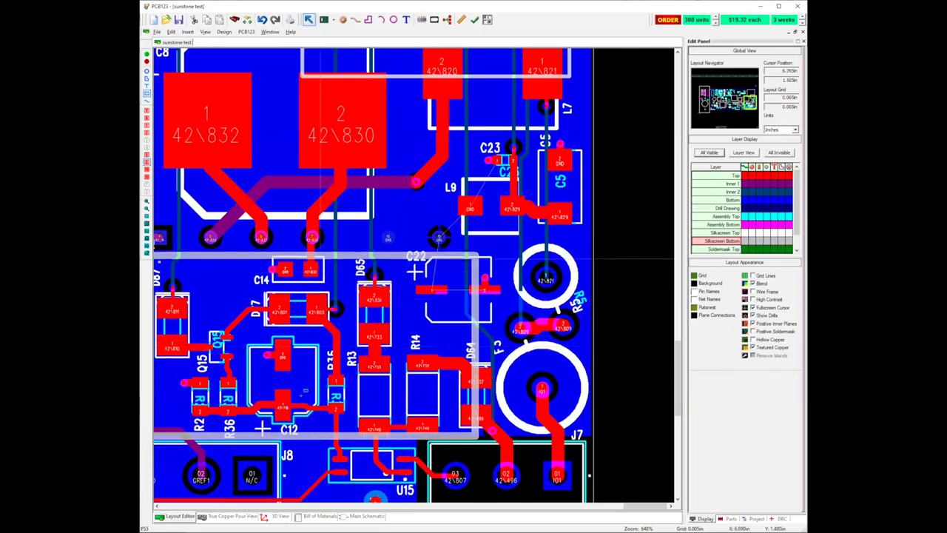
Reroute the wire between PS3 pins 10 and 12 in the schematic and undo the recent wire and PS3 moves.
click(364, 515)
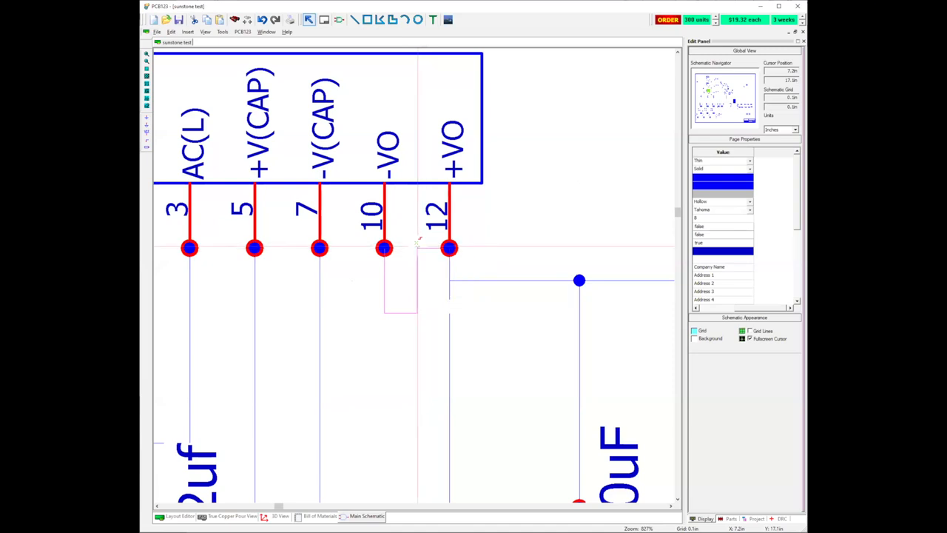
click(449, 248)
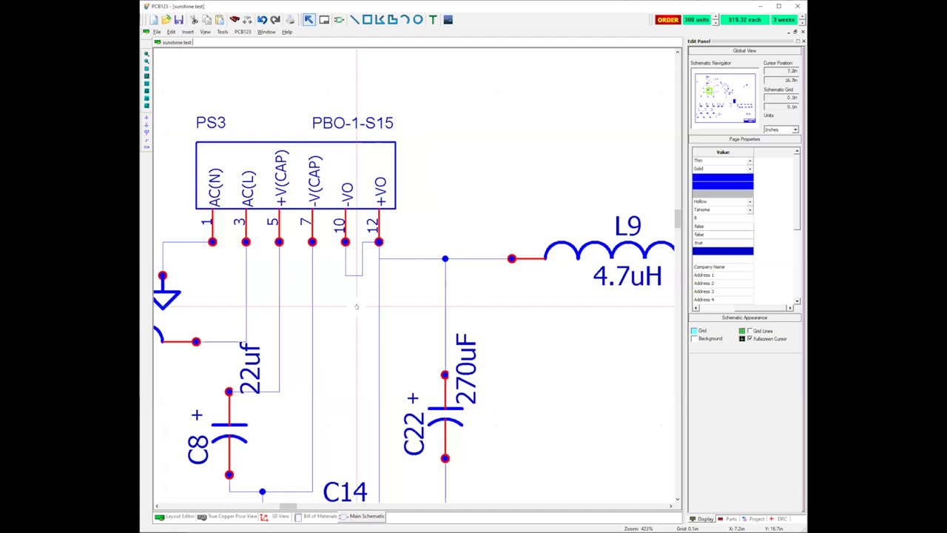
key(ctrl+z)
key(ctrl+z)
key(ctrl+z)
key(ctrl+z)
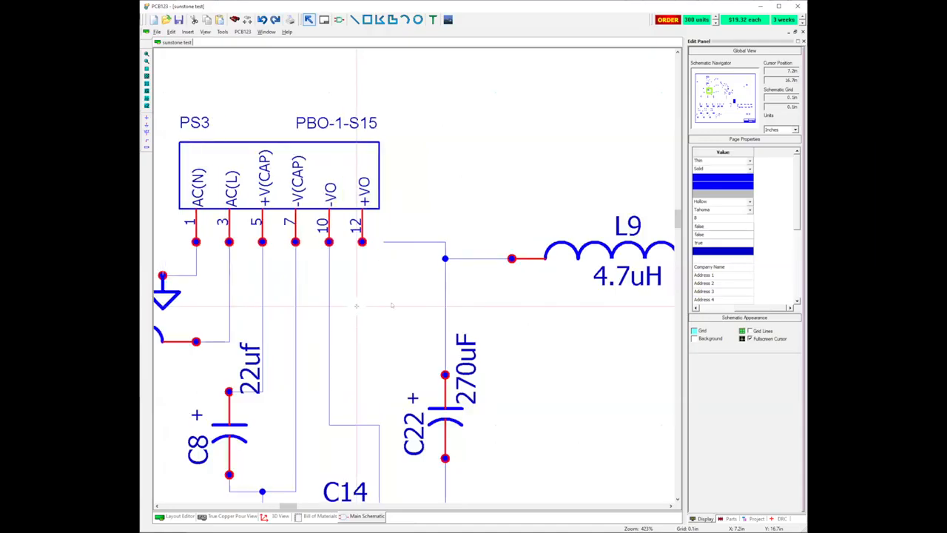
Move PS3 in the schematic so that pins 10 and 12 both lie on the wire leading to L9.
scroll(382, 343, down, 2)
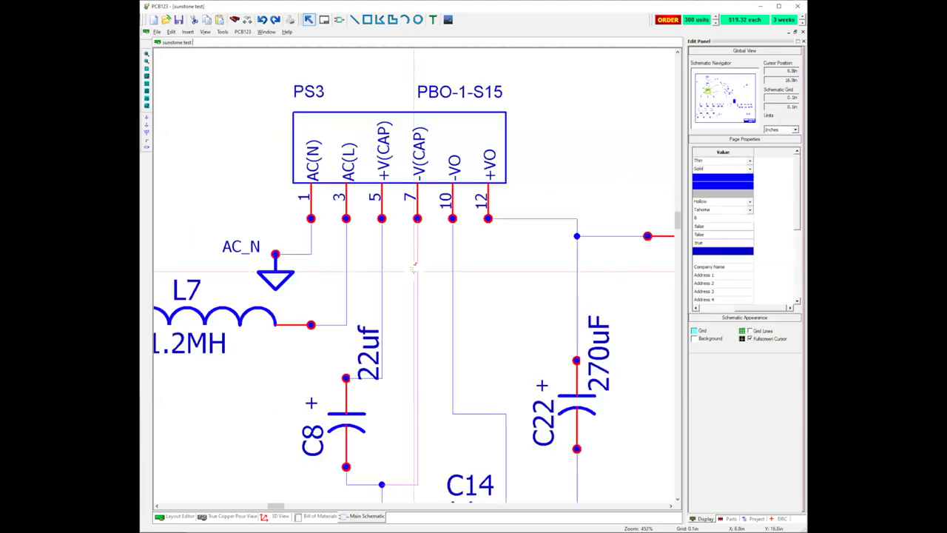
drag(436, 150, 436, 149)
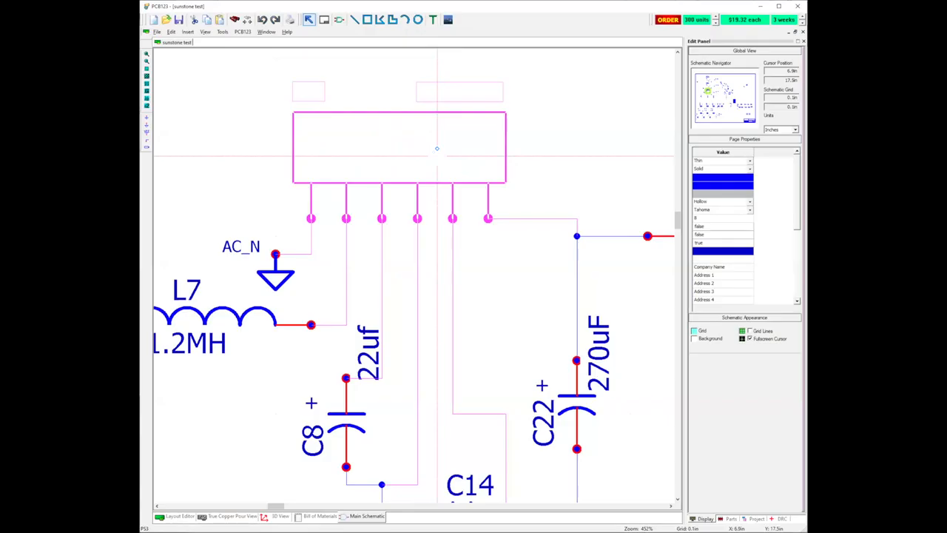
mouse_move(440, 149)
mouse_down()
mouse_move(398, 150)
mouse_move(427, 150)
mouse_up()
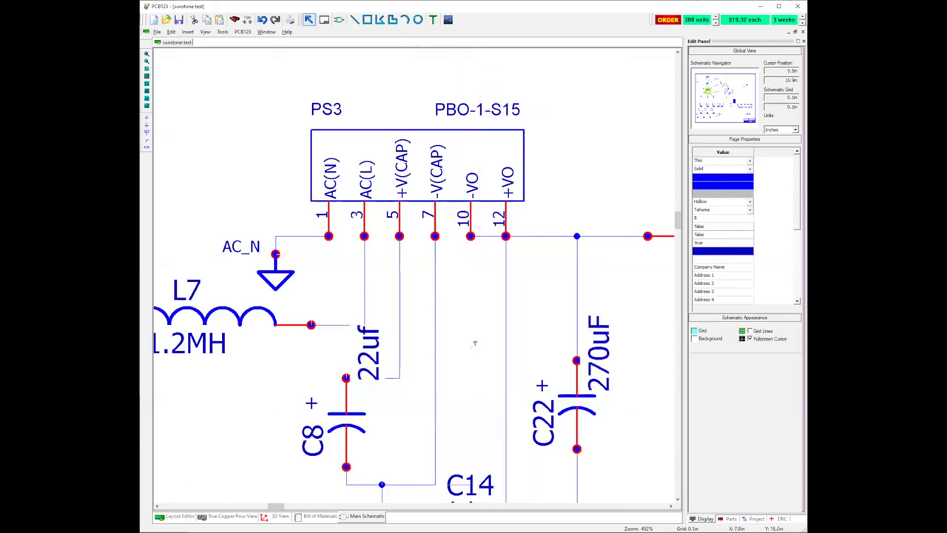
Examine the tracks and pads around C22, L9 and the PS3 output pins in the board layout.
click(178, 516)
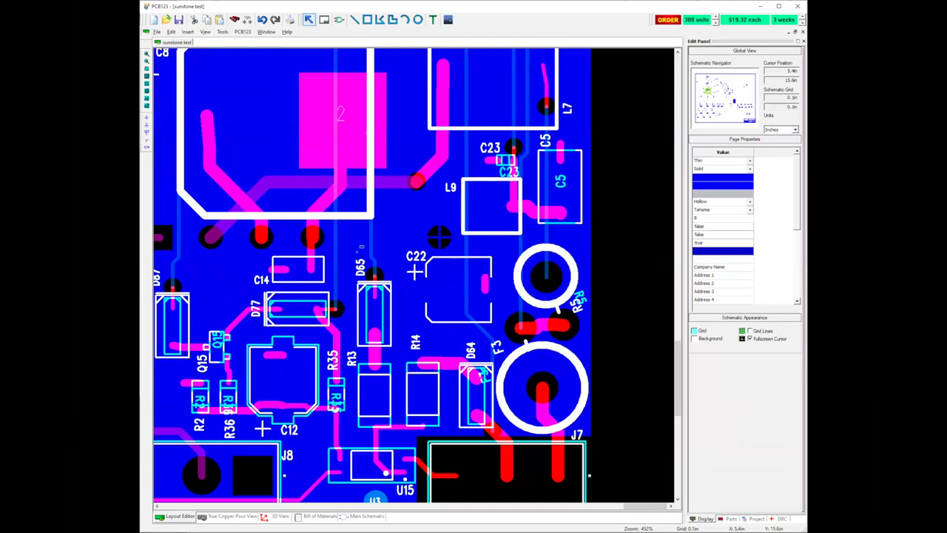
scroll(361, 248, up, 2)
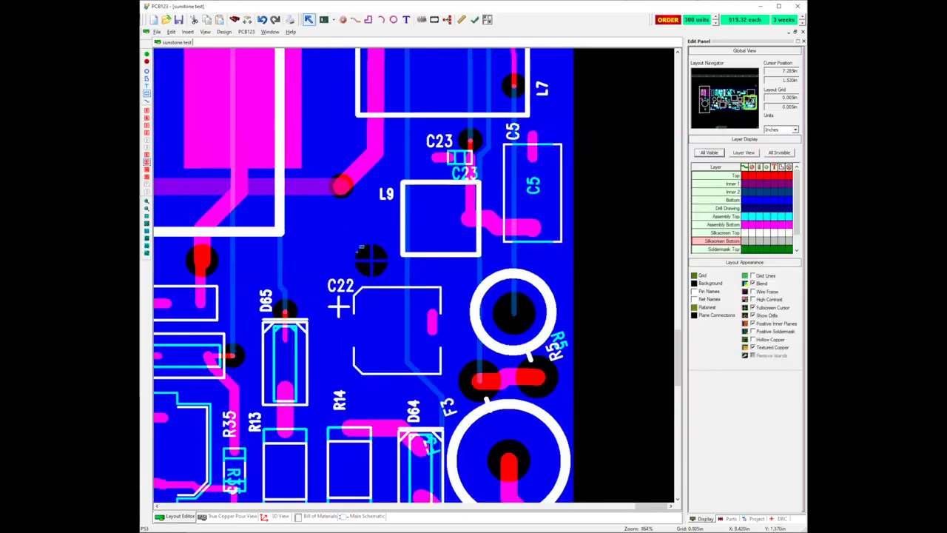
scroll(285, 253, up, 1)
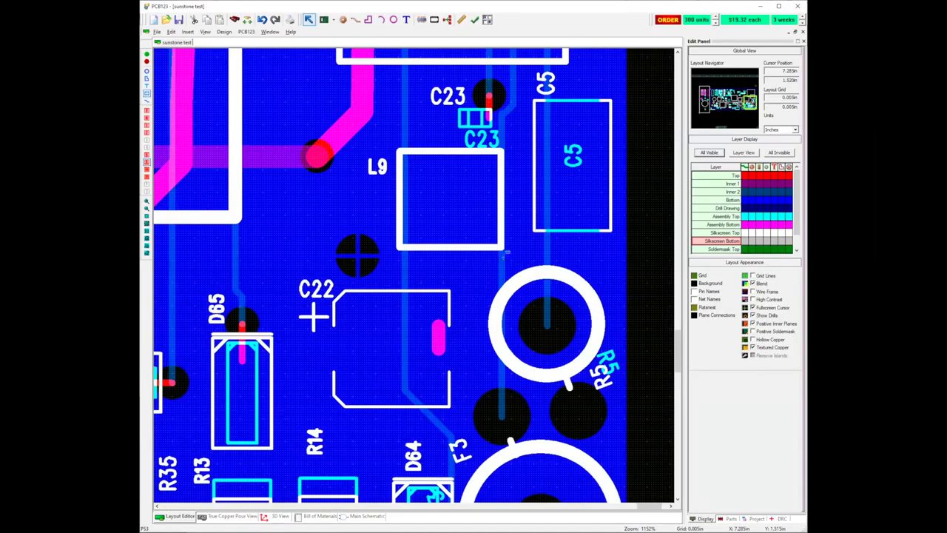
scroll(513, 246, down, 2)
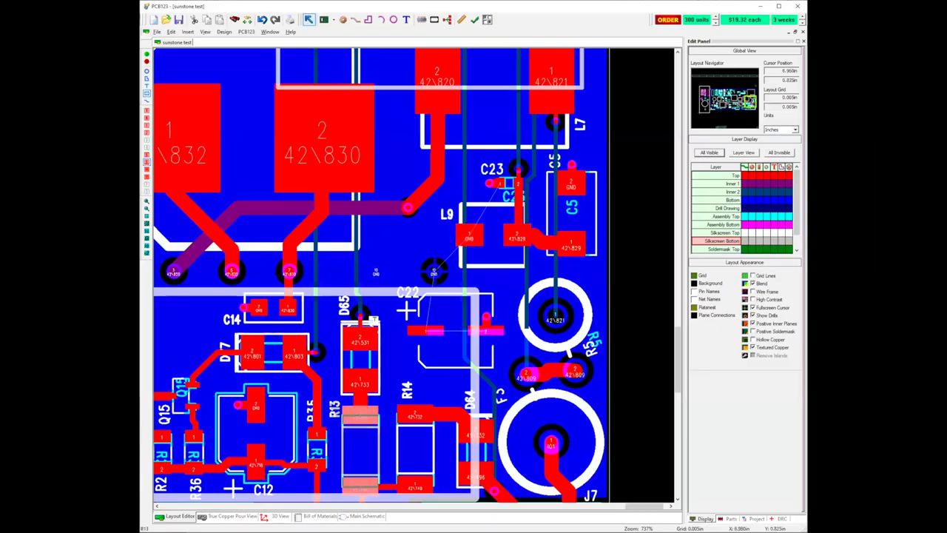
Move PS3 left and up in the schematic so pins 10 and 12 are on separate wires, clear of the L9 line.
click(364, 516)
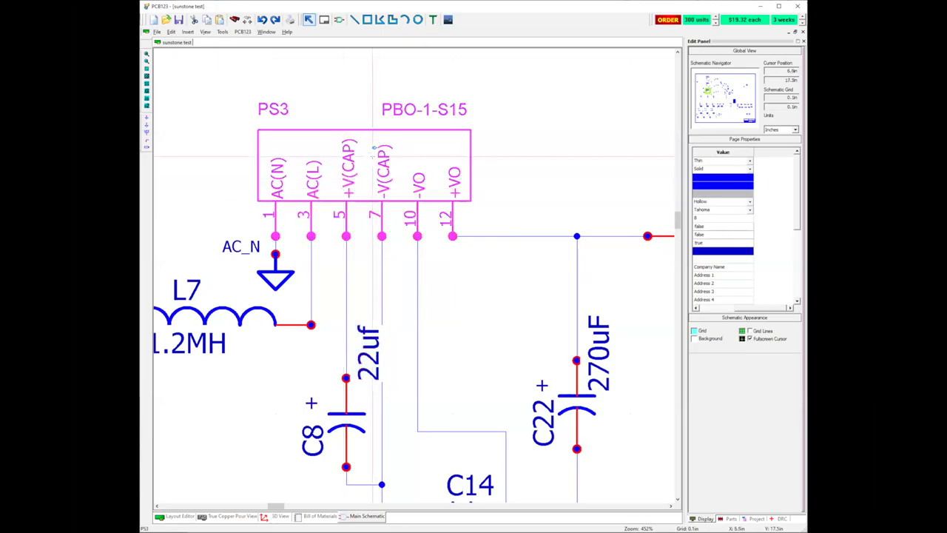
drag(373, 147, 356, 111)
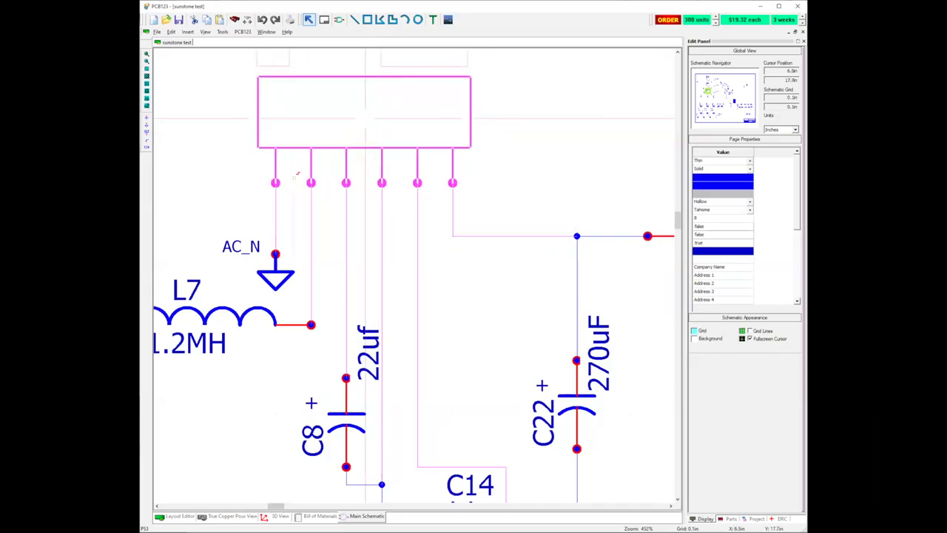
click(292, 171)
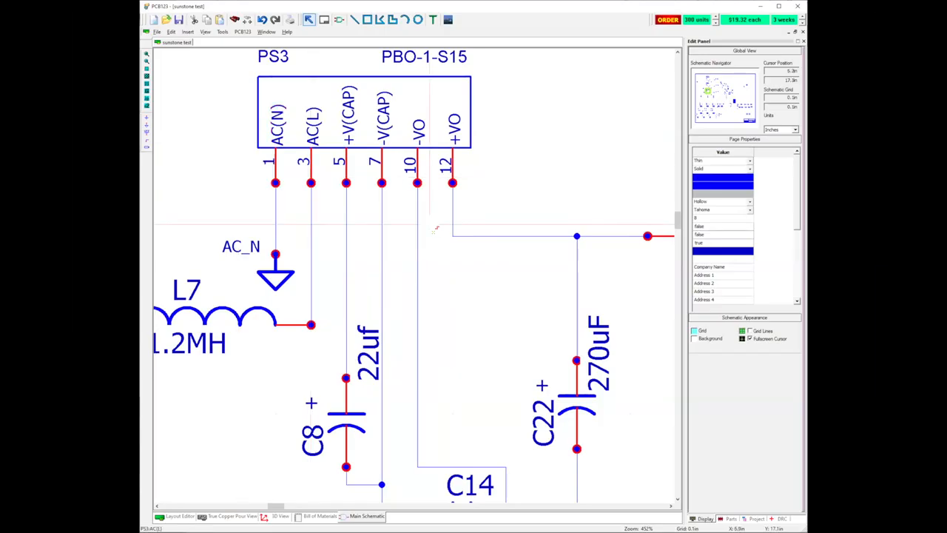
Examine the board layout around C22, L9 and C8, and the pads and tracks of C12 near connector J8.
click(280, 516)
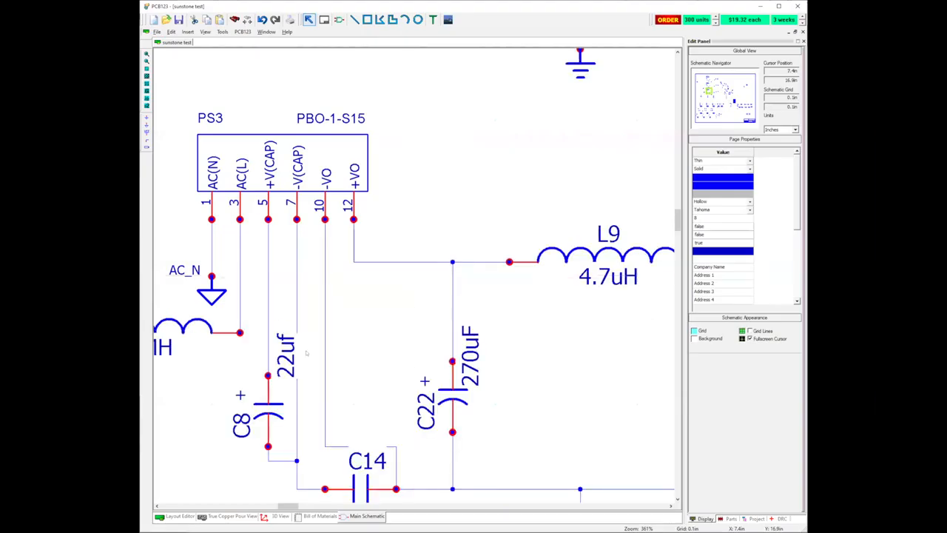
click(180, 516)
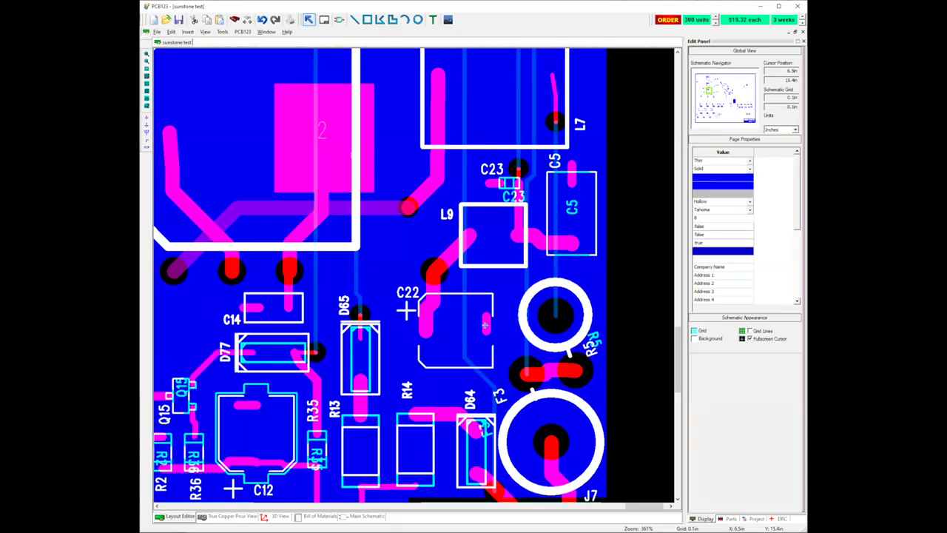
scroll(501, 335, down, 1)
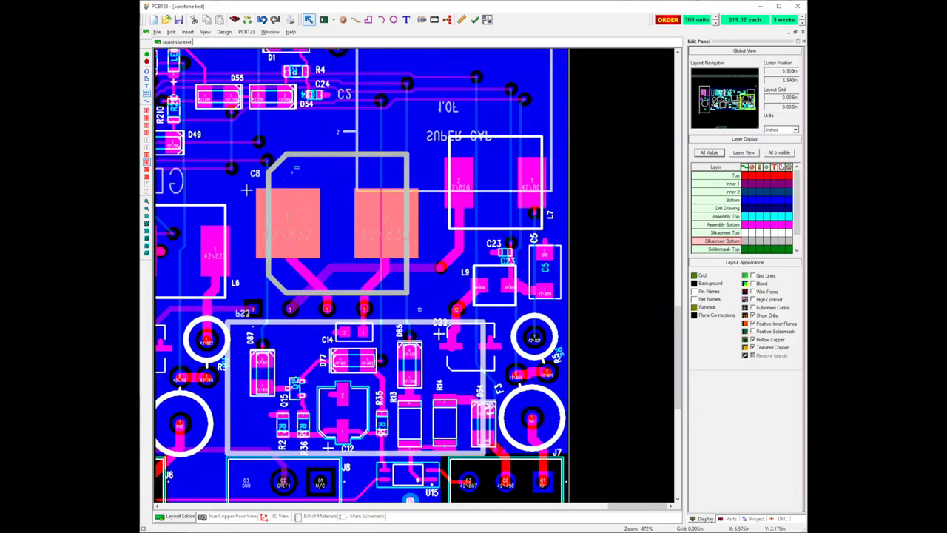
middle_drag(497, 222, 575, 286)
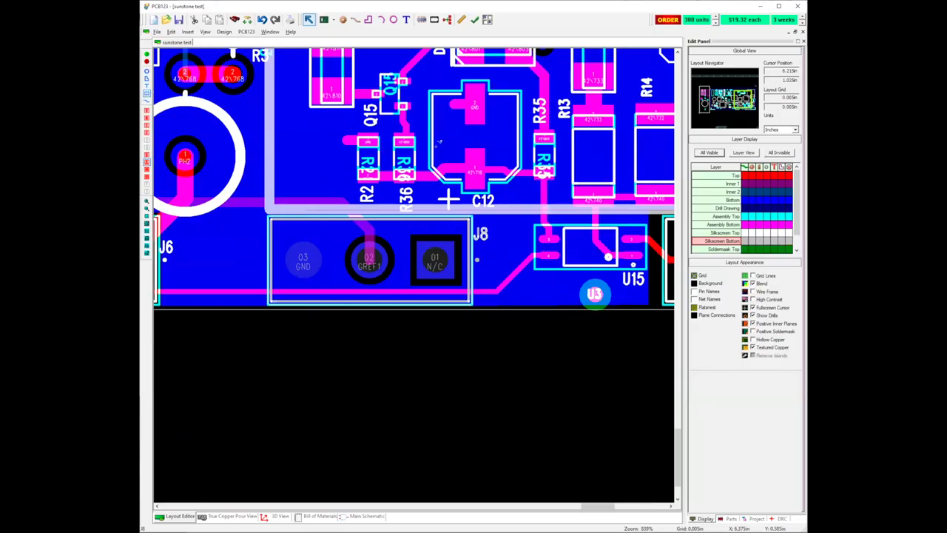
scroll(440, 148, up, 1)
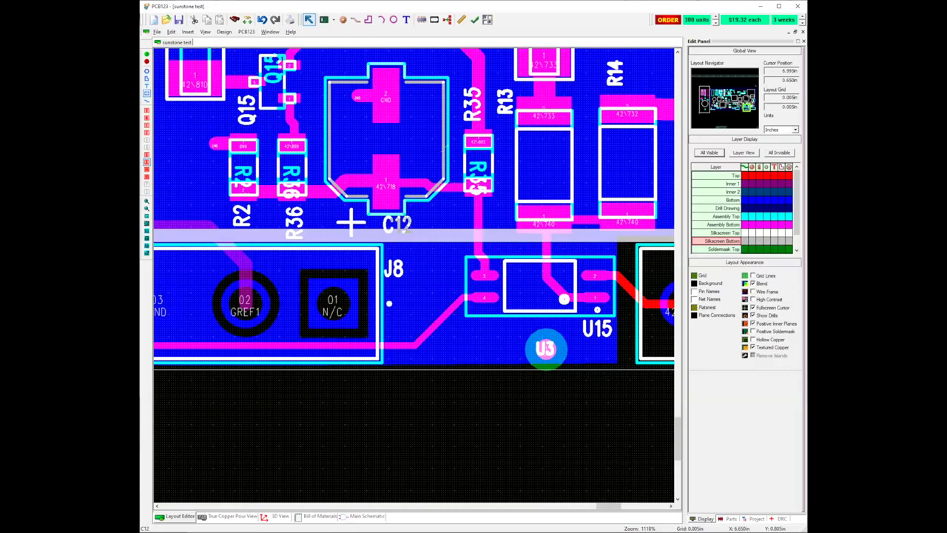
middle_drag(350, 92, 423, 153)
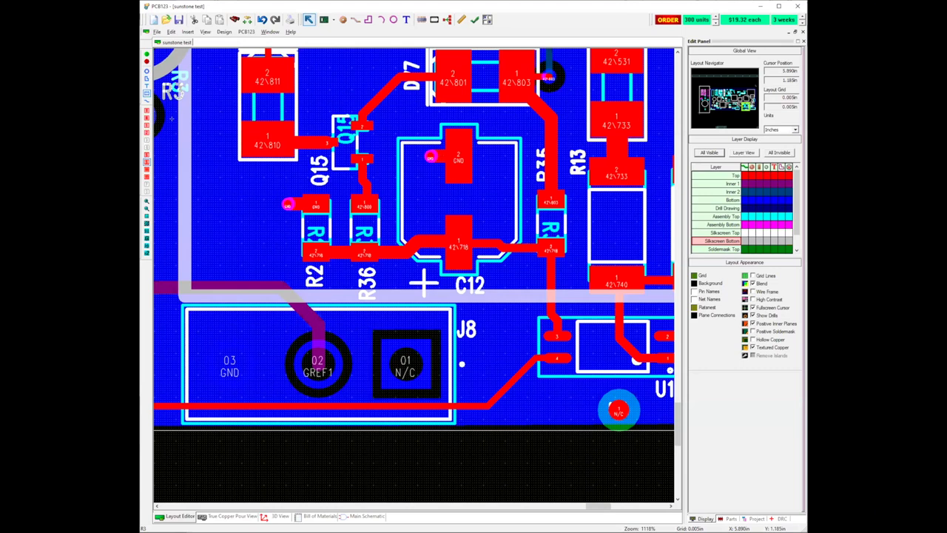
mouse_move(431, 157)
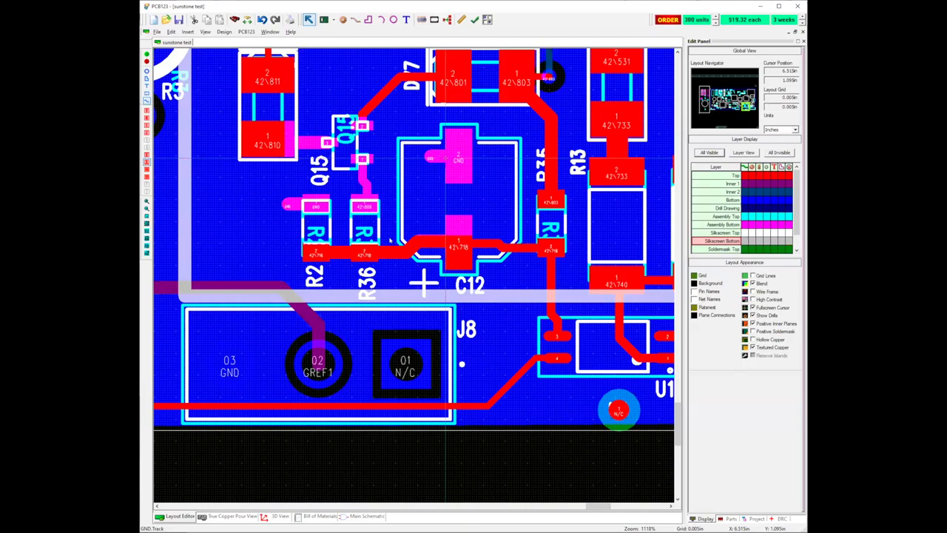
scroll(468, 212, down, 2)
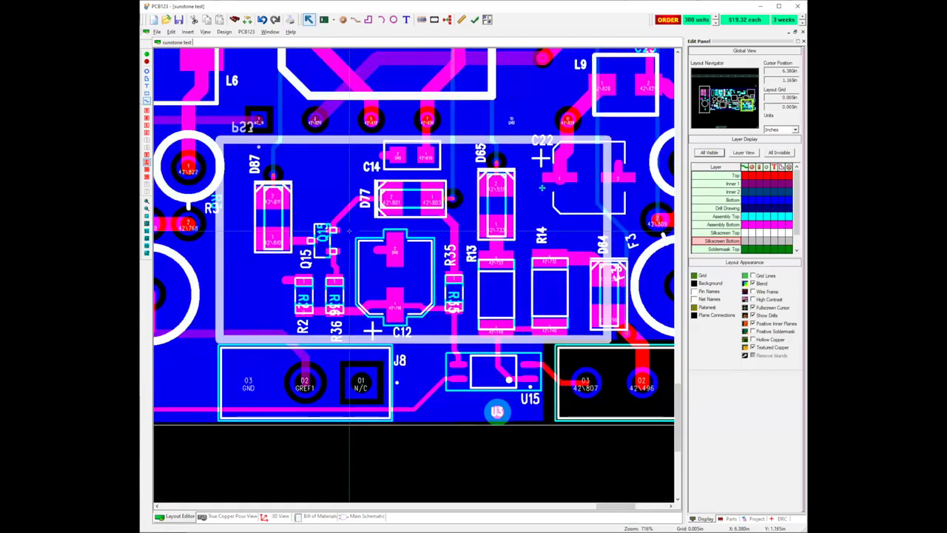
middle_drag(570, 183, 651, 192)
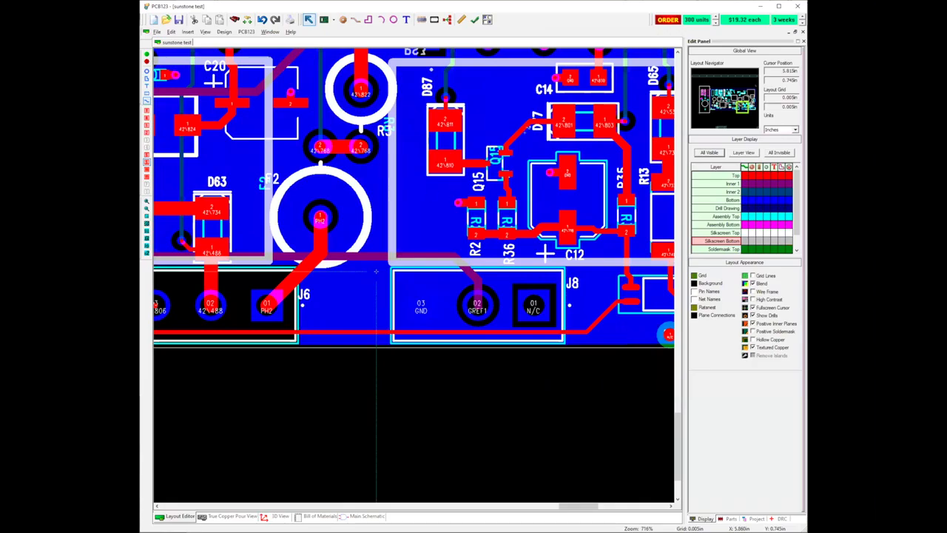
Examine the board layout around D63, J6 and C8, following the track that leads from D63 toward connector J11.
scroll(376, 271, down, 2)
middle_drag(535, 116, 591, 120)
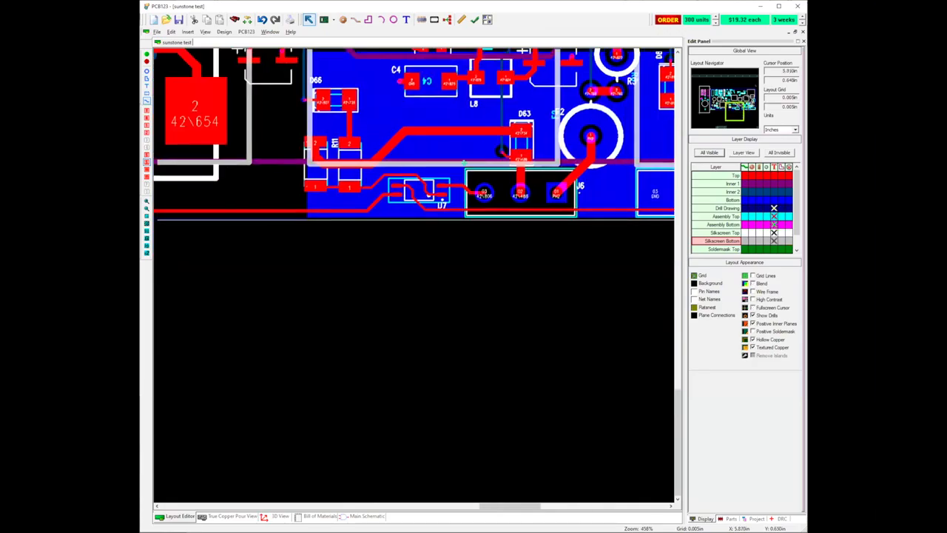
middle_drag(389, 256, 429, 258)
middle_drag(361, 272, 349, 280)
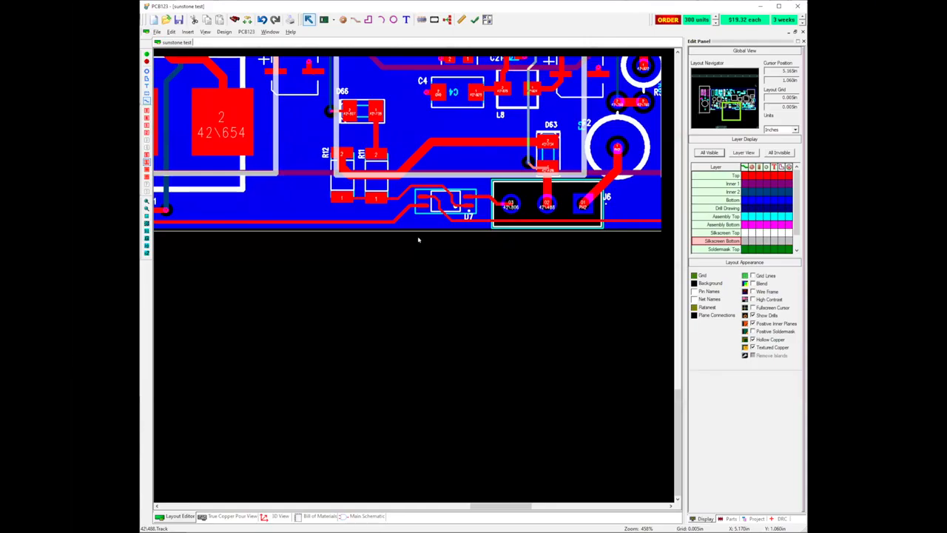
middle_drag(576, 70, 417, 235)
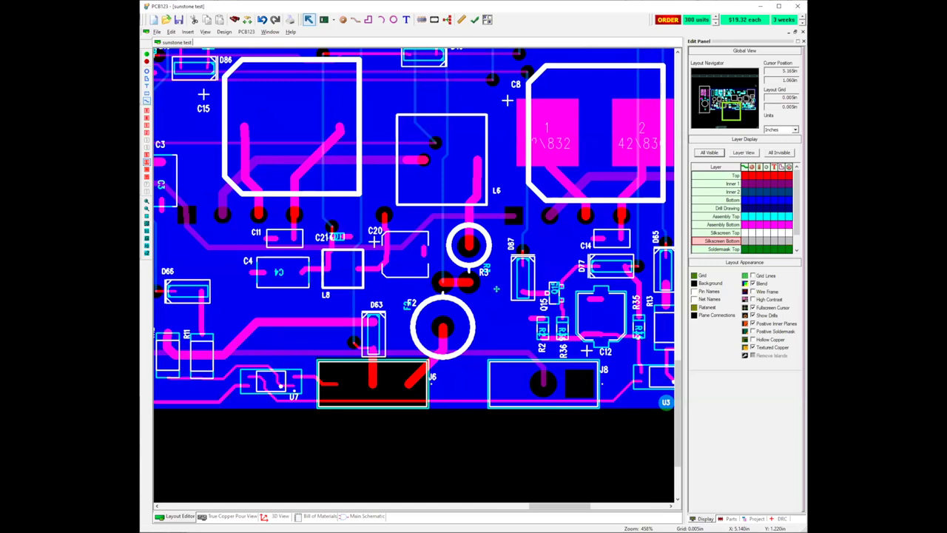
scroll(481, 289, down, 2)
middle_drag(618, 355, 668, 355)
middle_drag(483, 362, 543, 355)
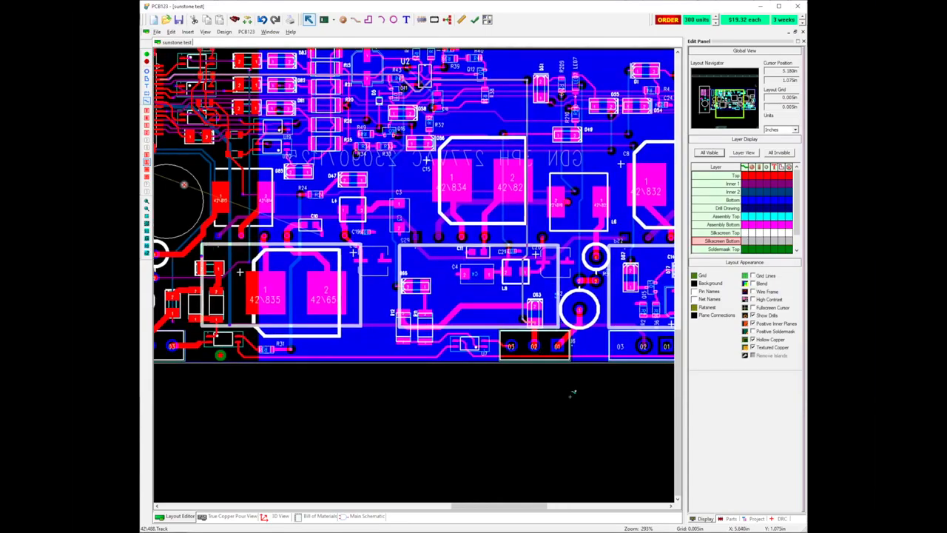
middle_drag(570, 396, 594, 423)
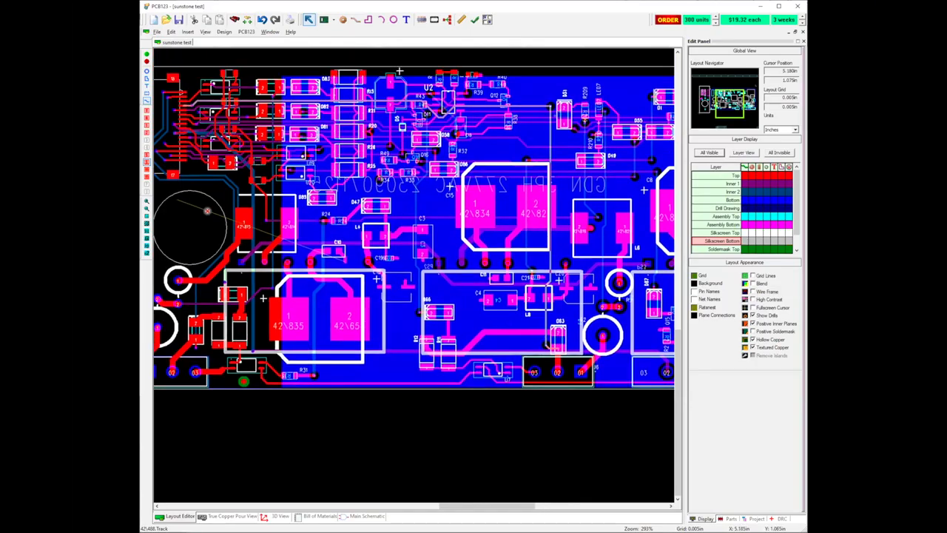
Set the width of the whole track from D63 pin 1 to J11 pin 4 to 0.03 in, and check the clearance violation near D61.
right_click(558, 336)
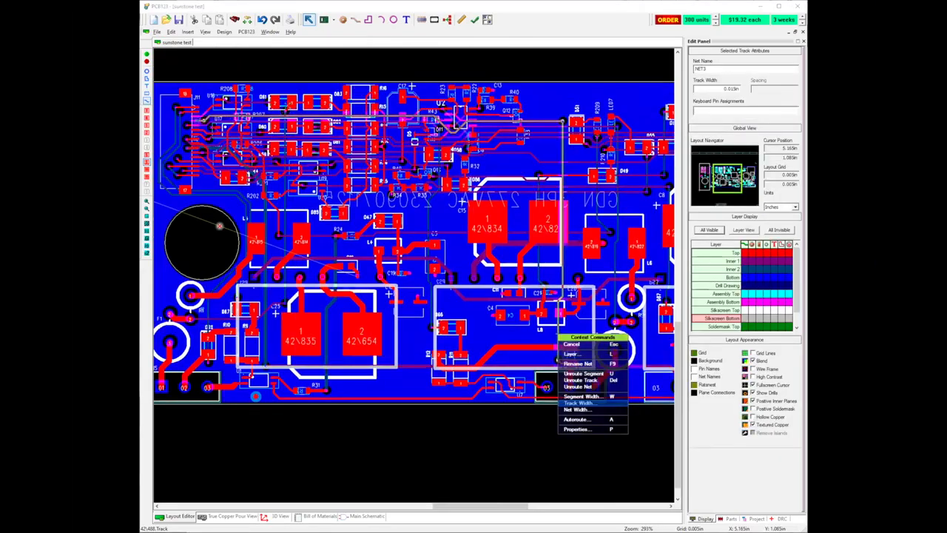
click(557, 120)
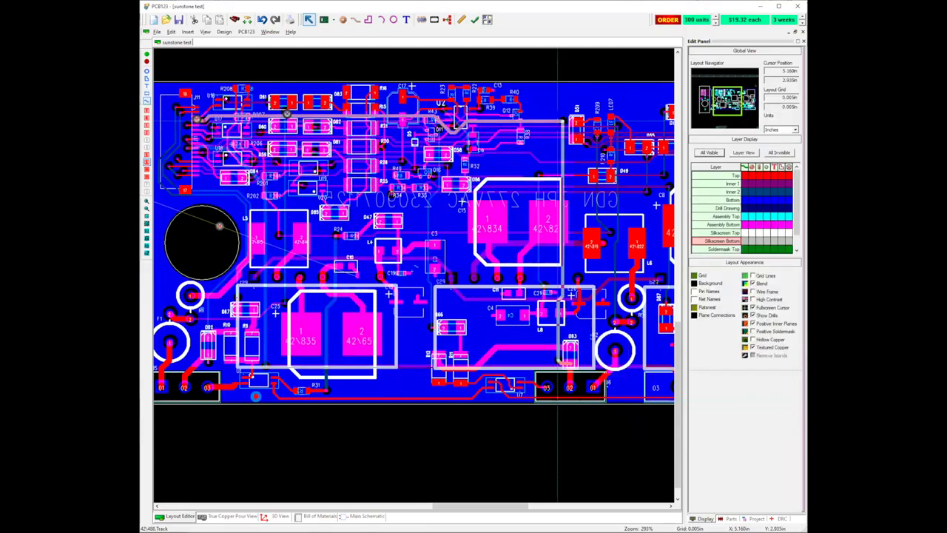
mouse_move(285, 114)
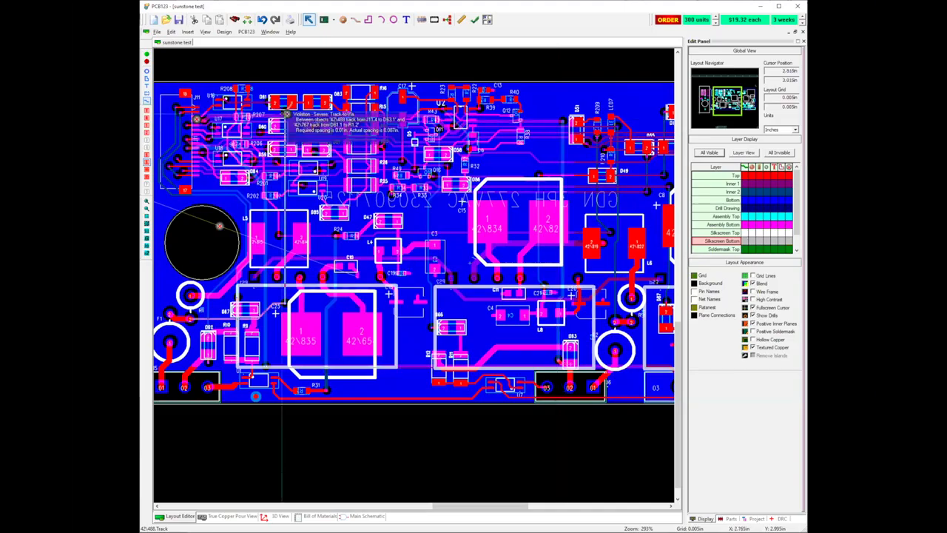
Reduce the track segments between J11 pin 4 and its neighbouring via to 0.01 in wide.
scroll(282, 114, up, 8)
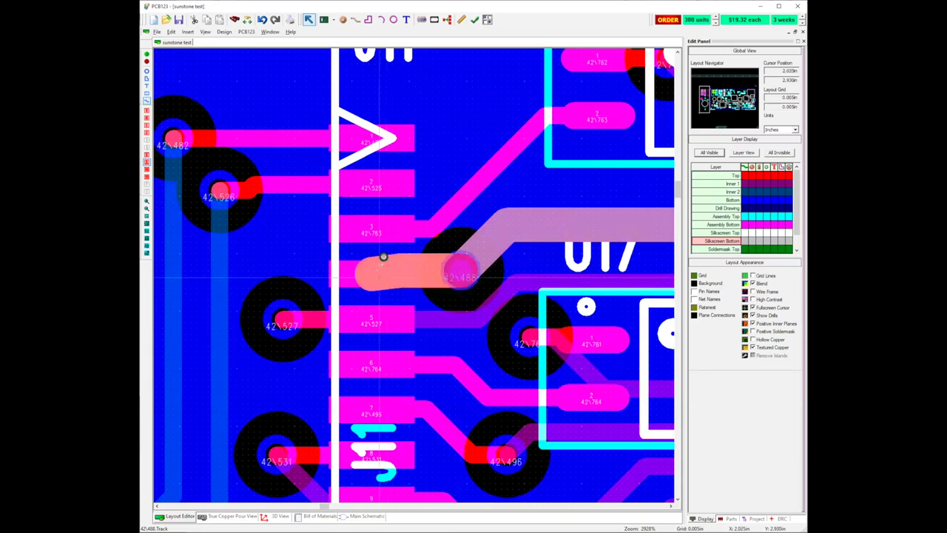
right_click(384, 257)
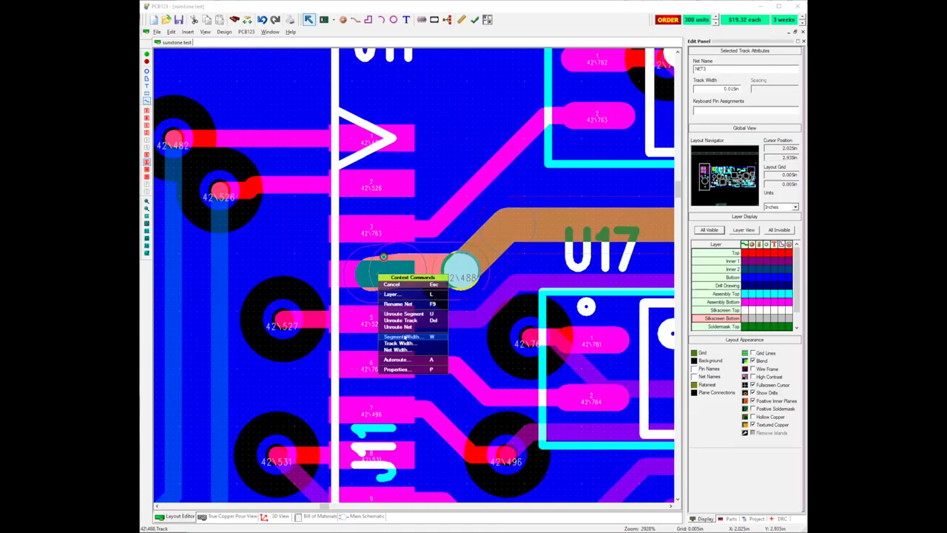
text(w)
text(01)
key(Return)
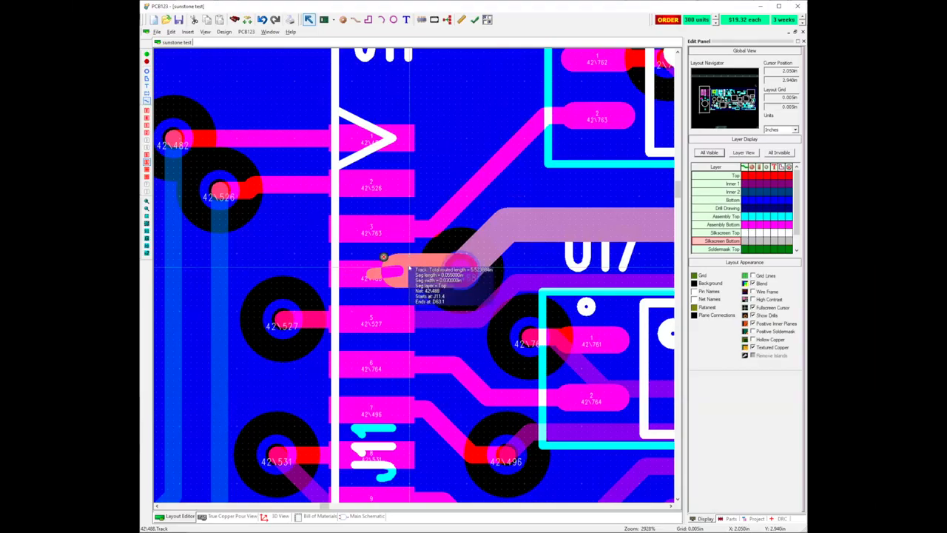
key(ctrl+z)
click(489, 254)
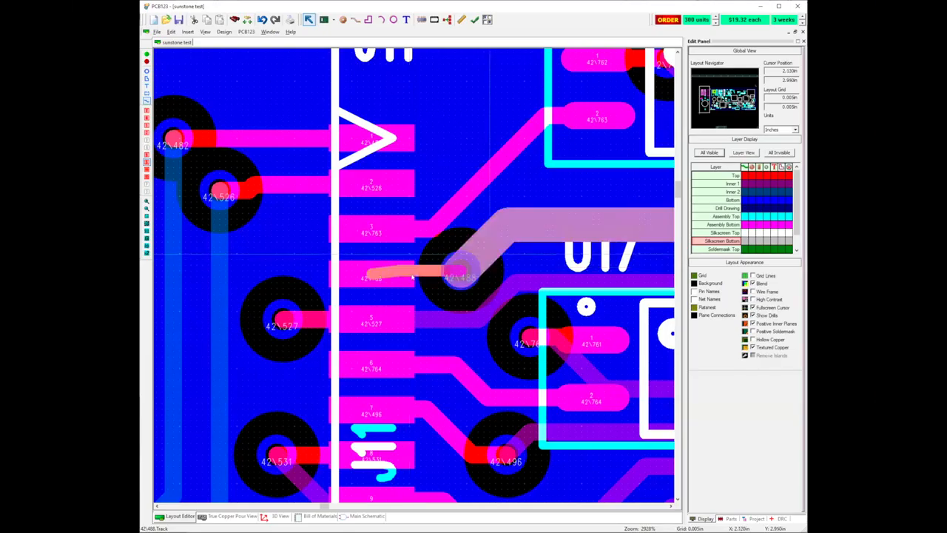
Follow the track from J11 past R207 and D61, and examine its clearances and the layout down to C4.
scroll(585, 278, down, 1)
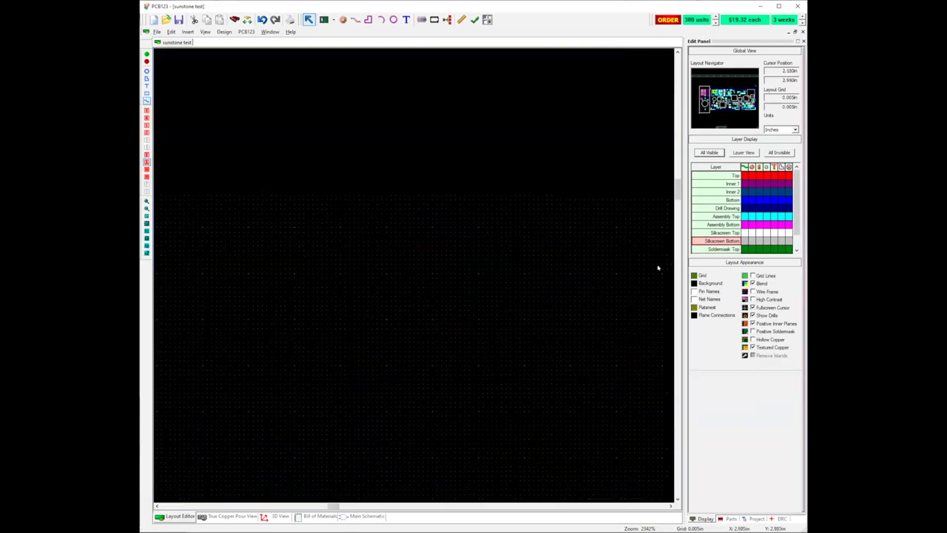
scroll(302, 273, down, 1)
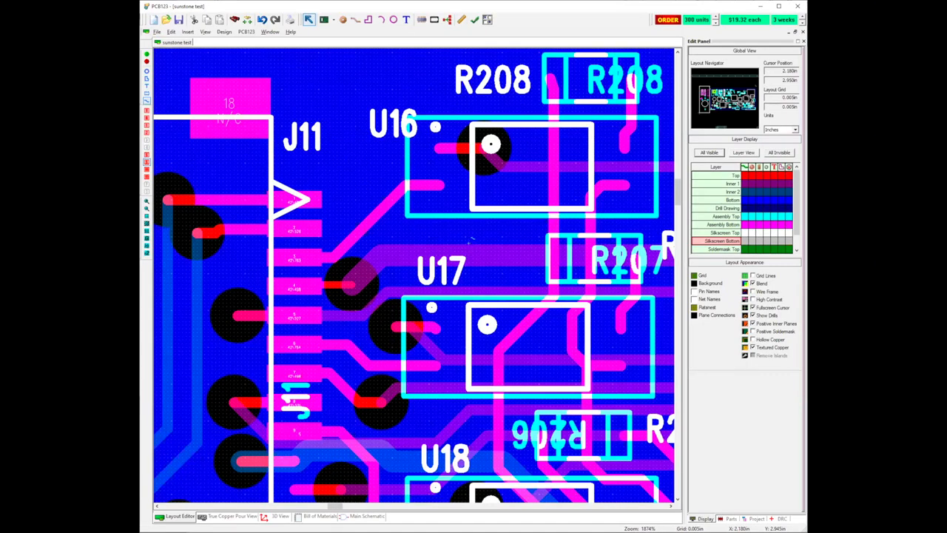
scroll(470, 236, down, 1)
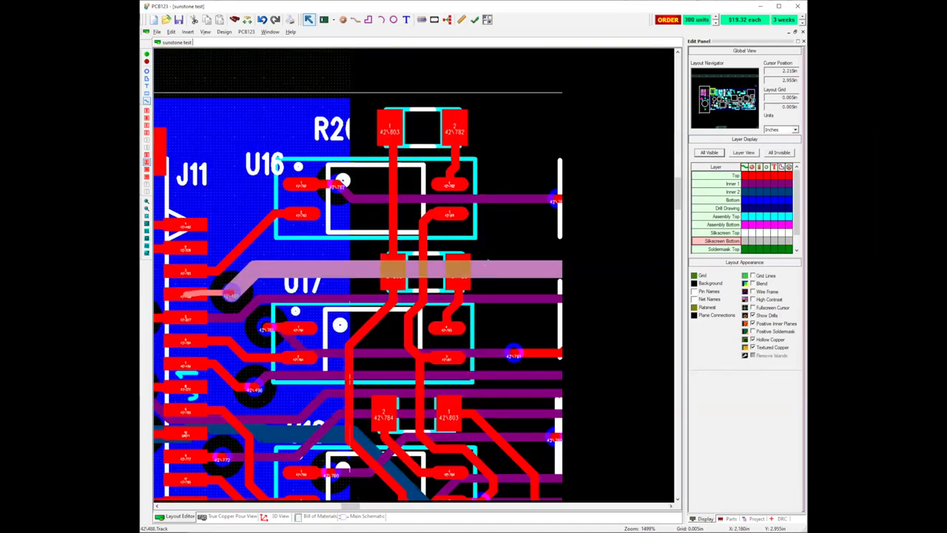
middle_drag(344, 263, 173, 261)
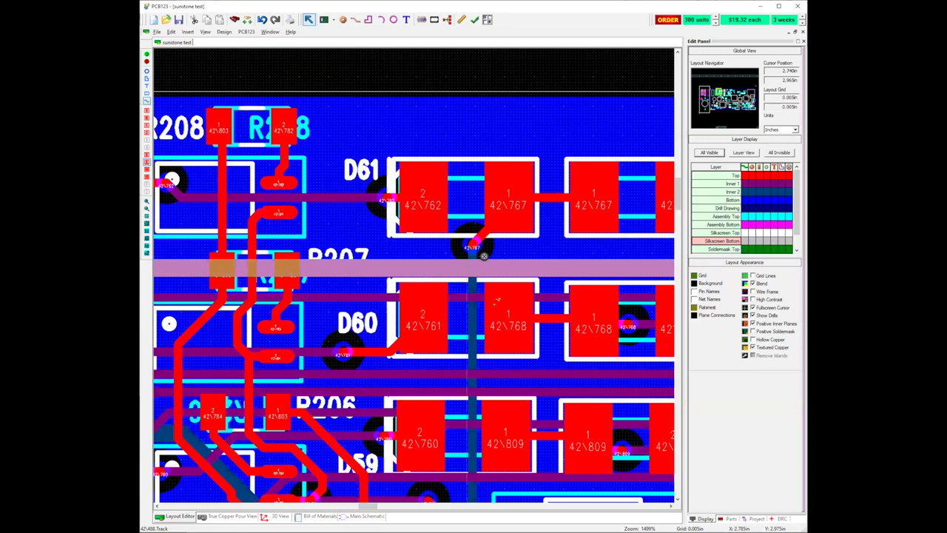
scroll(496, 303, down, 1)
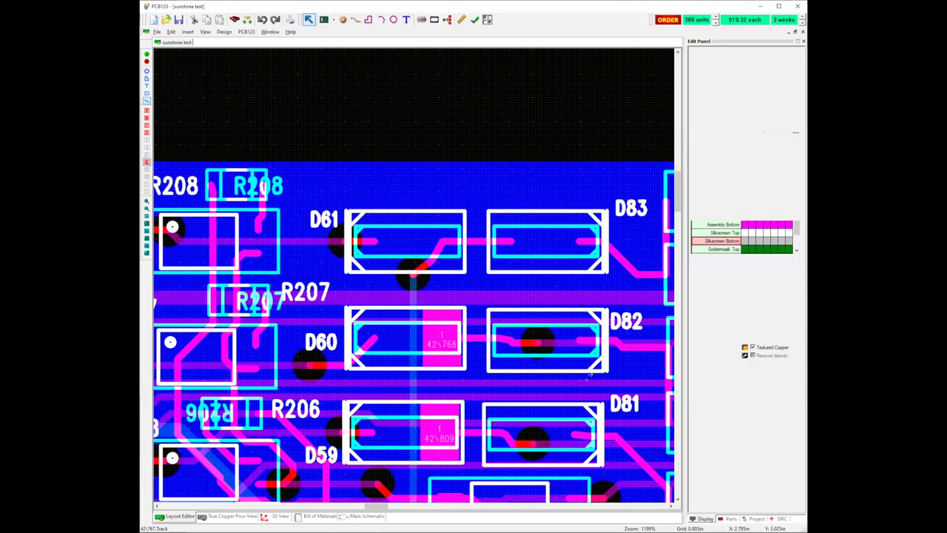
scroll(590, 376, down, 2)
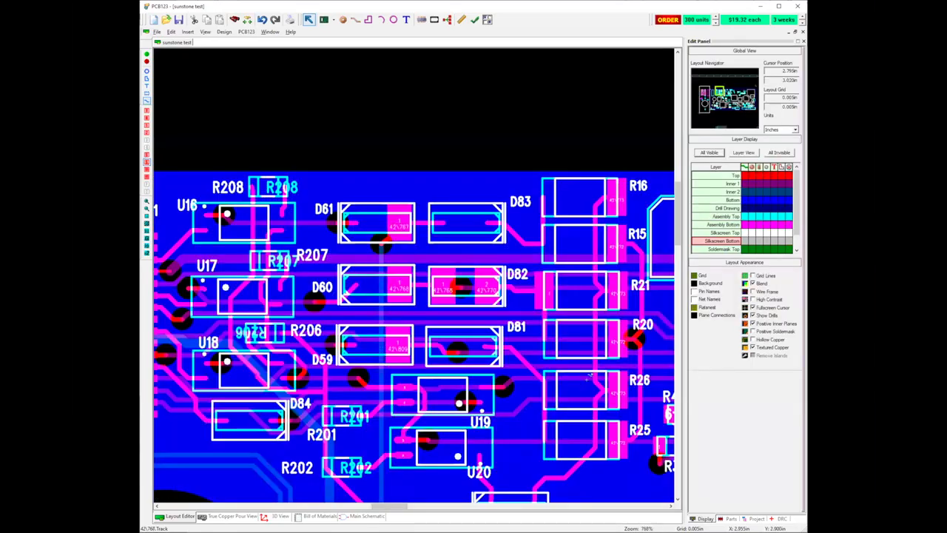
mouse_move(589, 378)
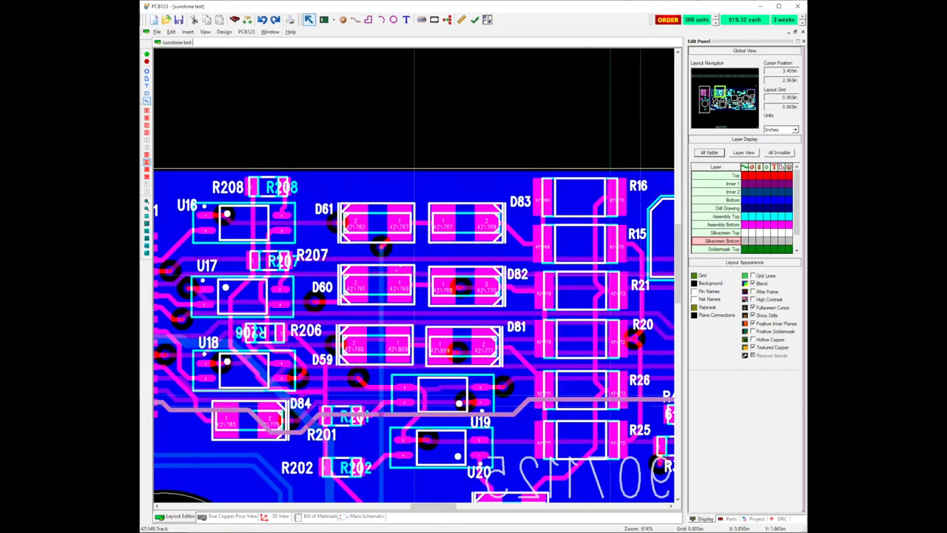
scroll(642, 395, down, 1)
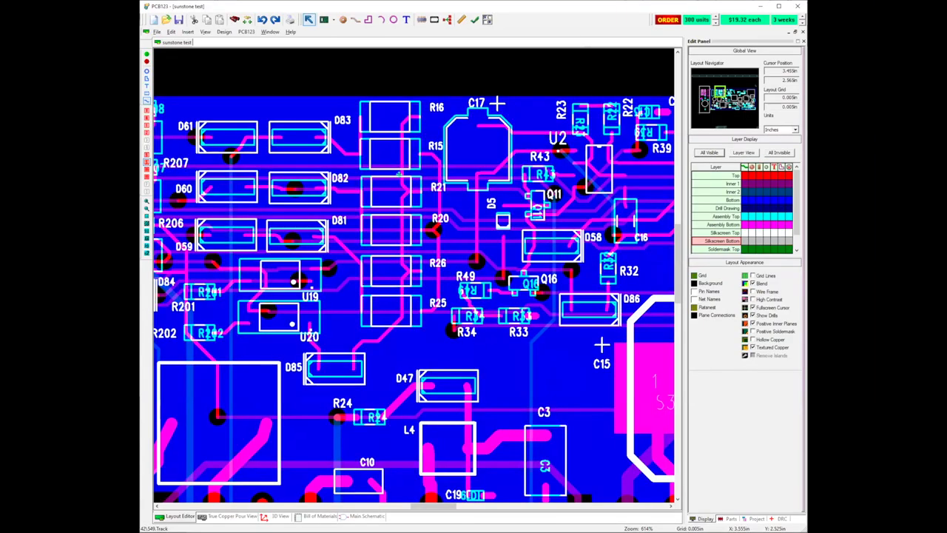
scroll(396, 173, down, 1)
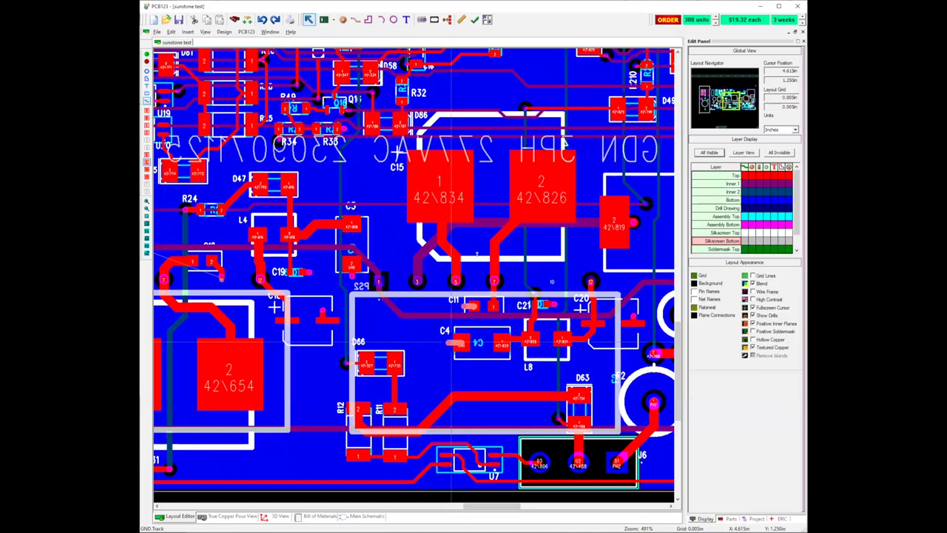
Try to widen all tracks of the GND net, starting from the short track at C4.
right_click(452, 342)
click(477, 348)
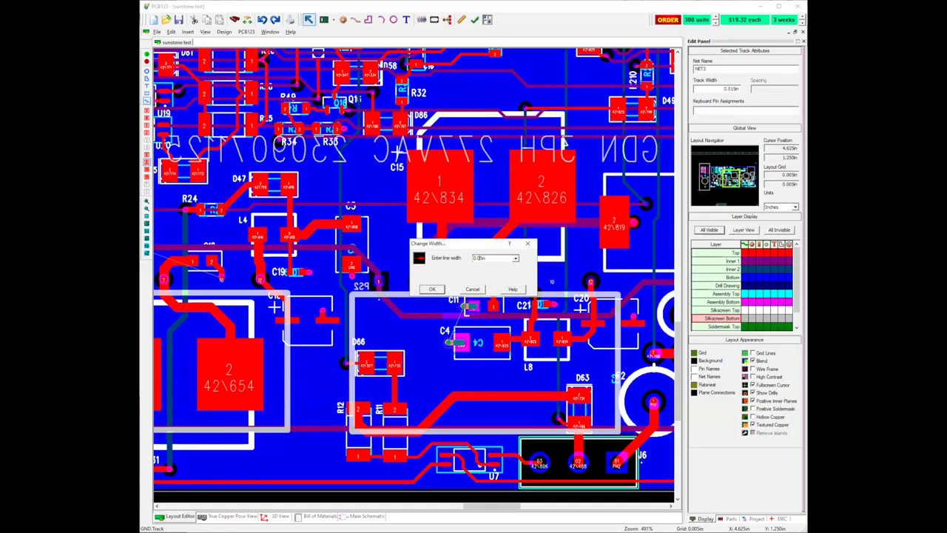
key(BackSpace)
click(432, 288)
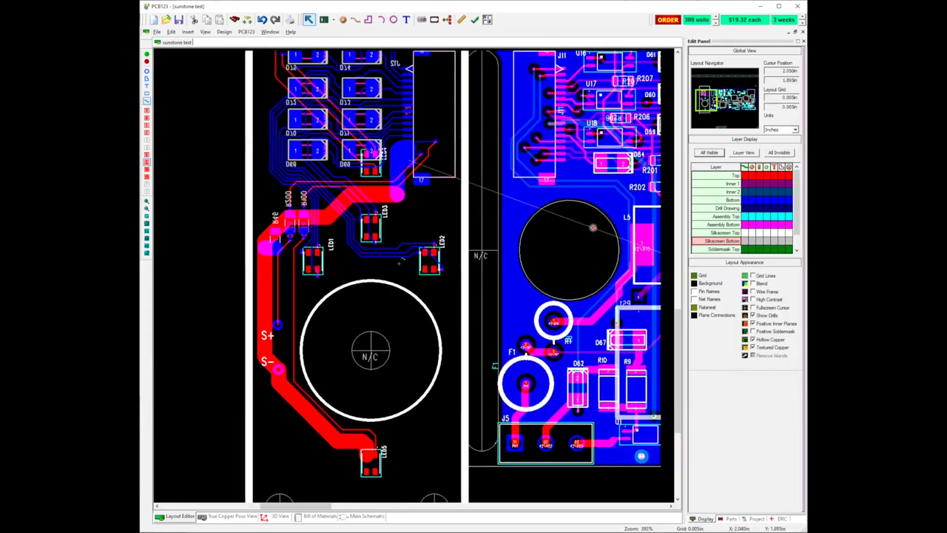
Inspect the track widths across the board, from the S+ and S- pads to the super cap and the area around F2.
middle_drag(399, 263, 362, 281)
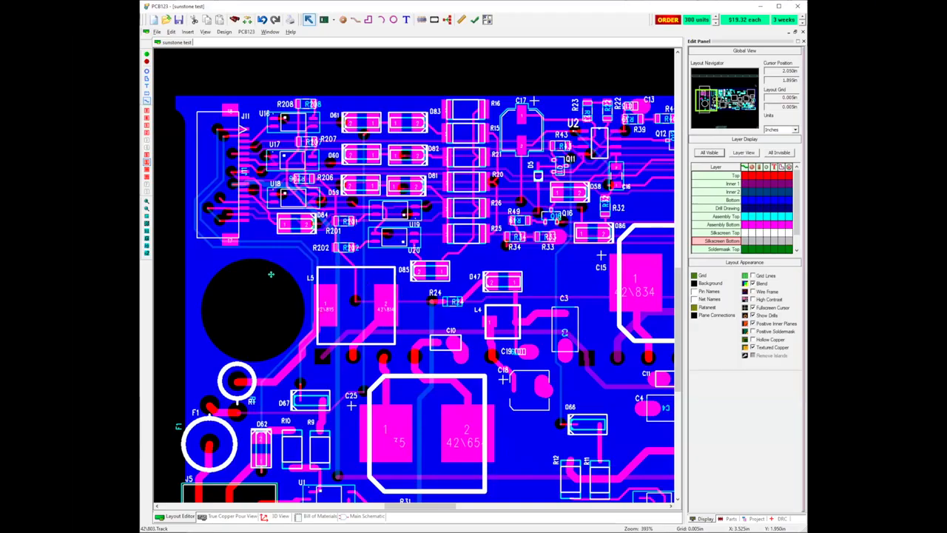
middle_drag(270, 274, 212, 312)
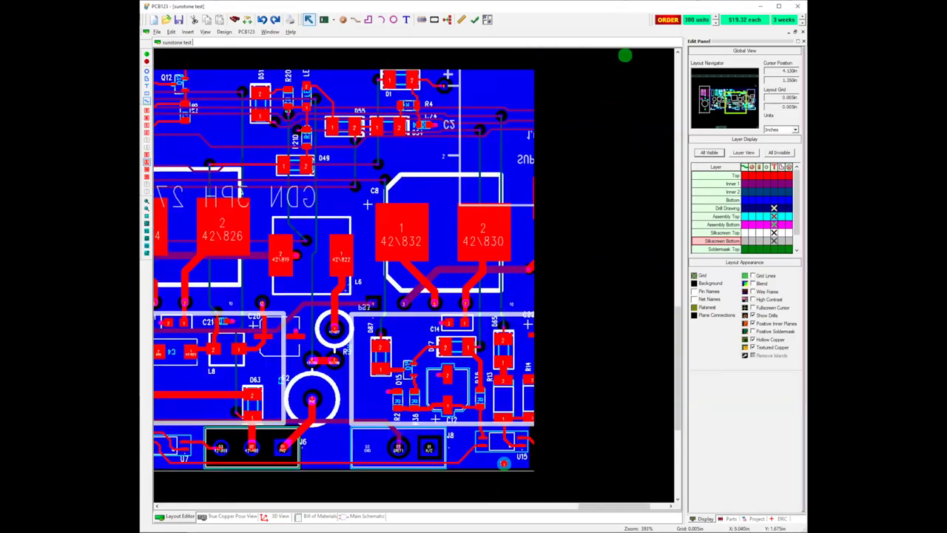
middle_drag(495, 265, 399, 288)
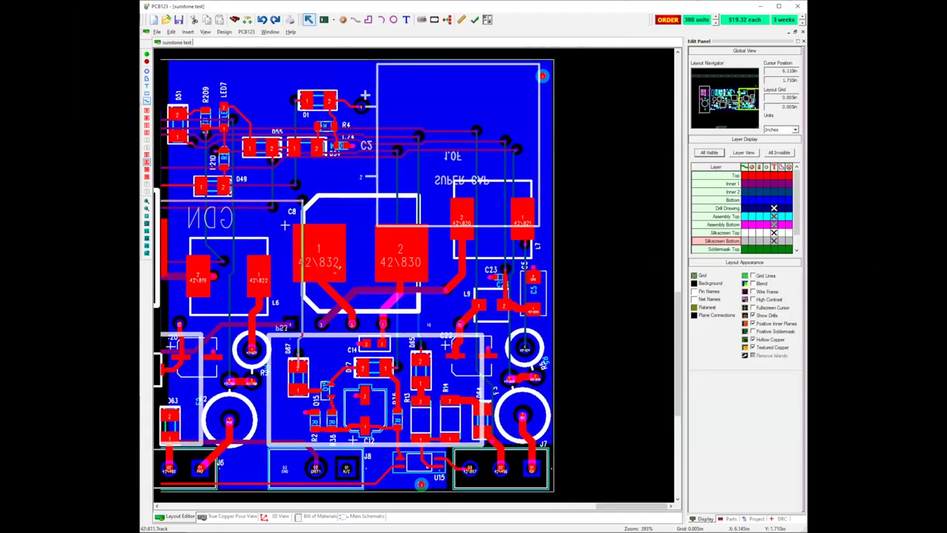
middle_drag(337, 270, 377, 267)
mouse_move(292, 312)
middle_down()
mouse_move(390, 301)
mouse_move(382, 308)
middle_up()
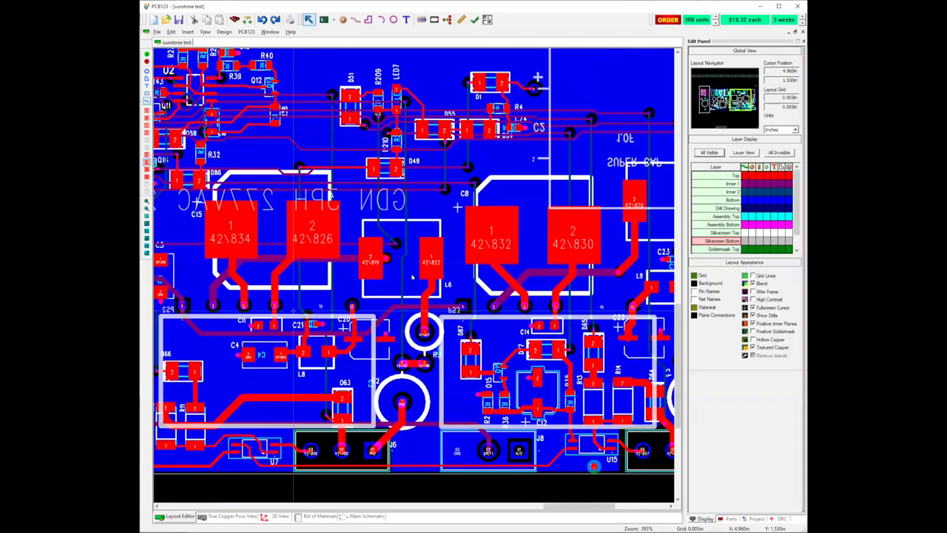
middle_drag(412, 277, 492, 299)
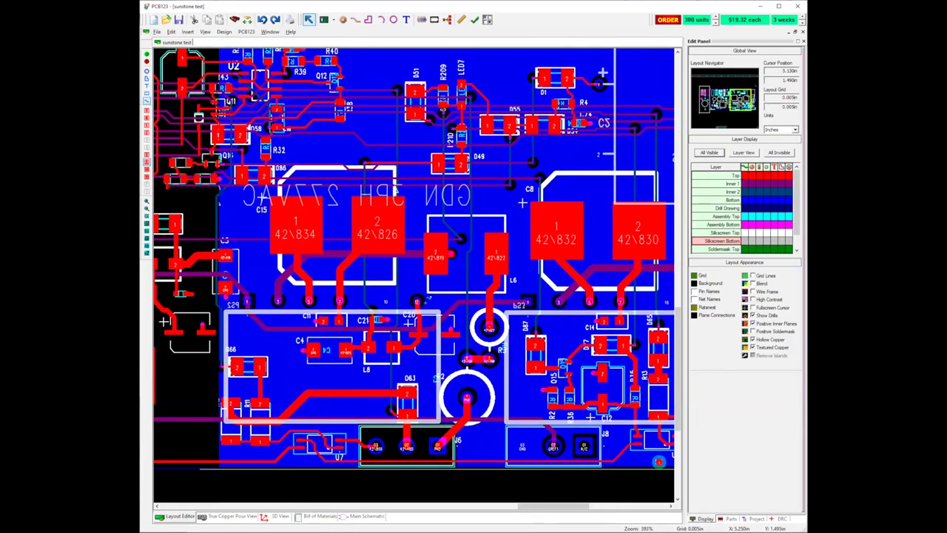
scroll(392, 290, up, 3)
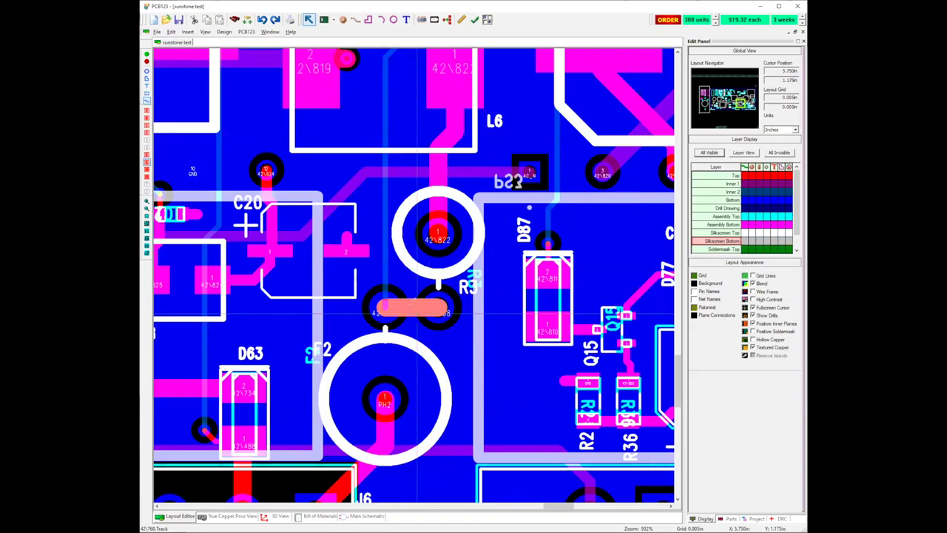
Try a width of 0.008 in for the whole net 42\768, including the track joining the pads between F2 and R3.
click(411, 309)
right_click(411, 309)
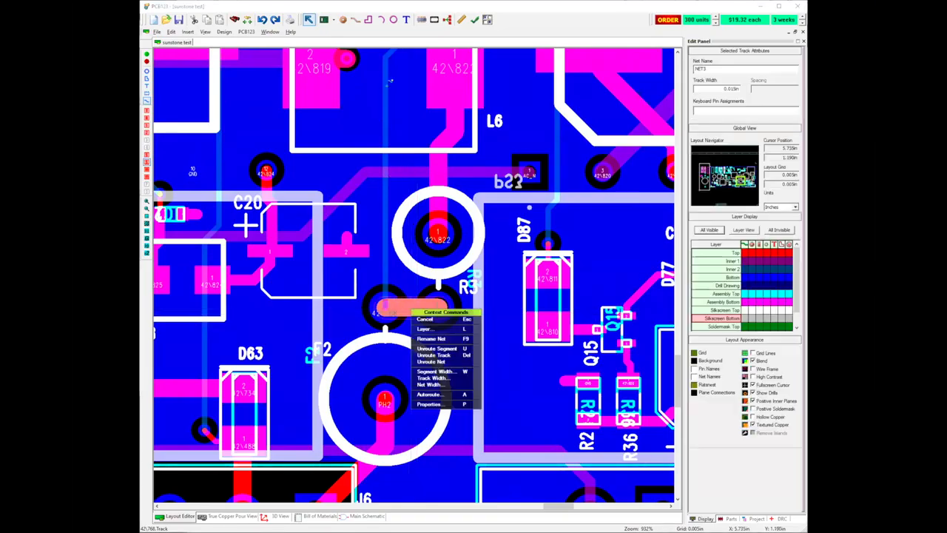
key(Escape)
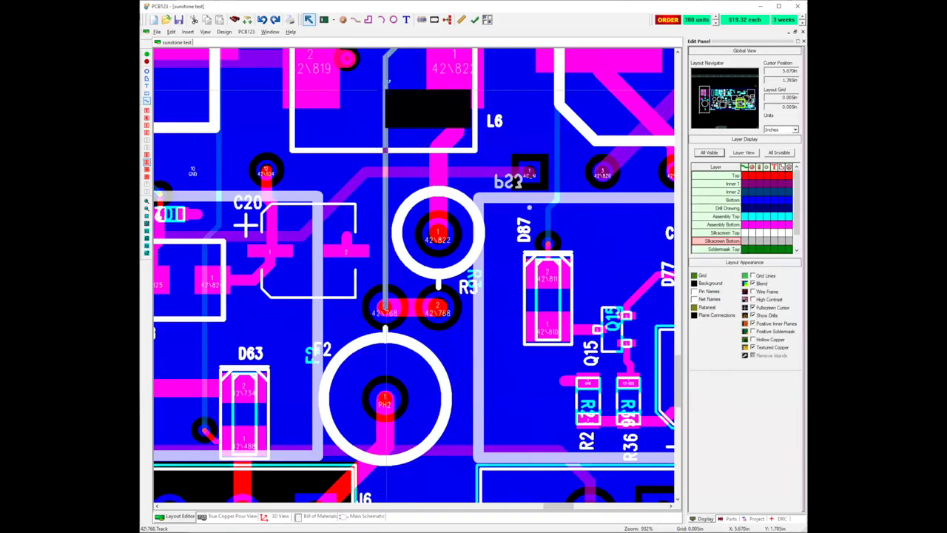
right_click(387, 84)
click(405, 166)
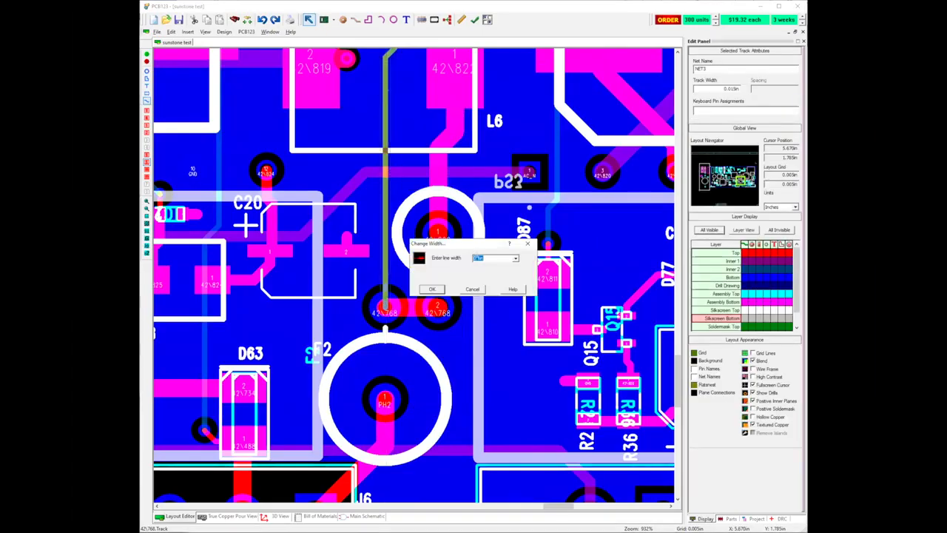
drag(480, 259, 477, 259)
text(008)
click(433, 288)
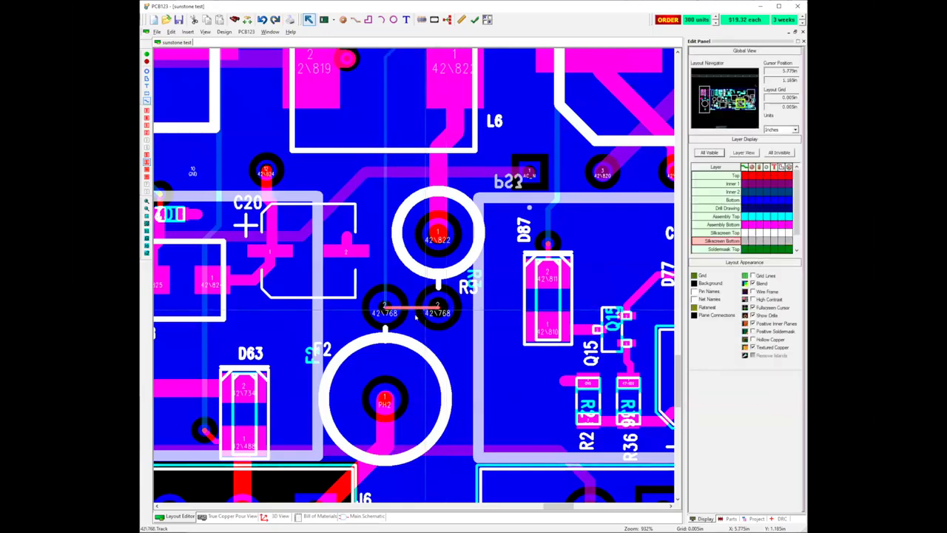
click(293, 299)
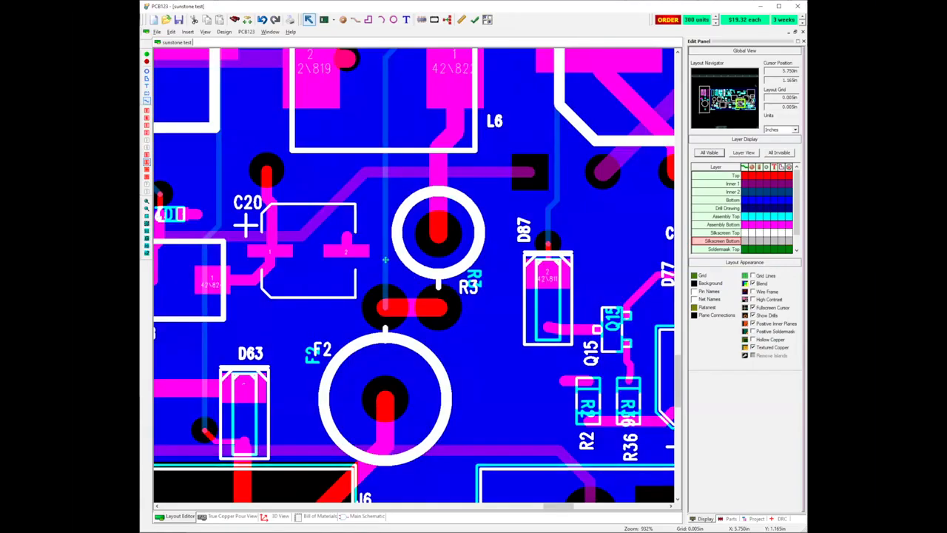
scroll(386, 260, down, 2)
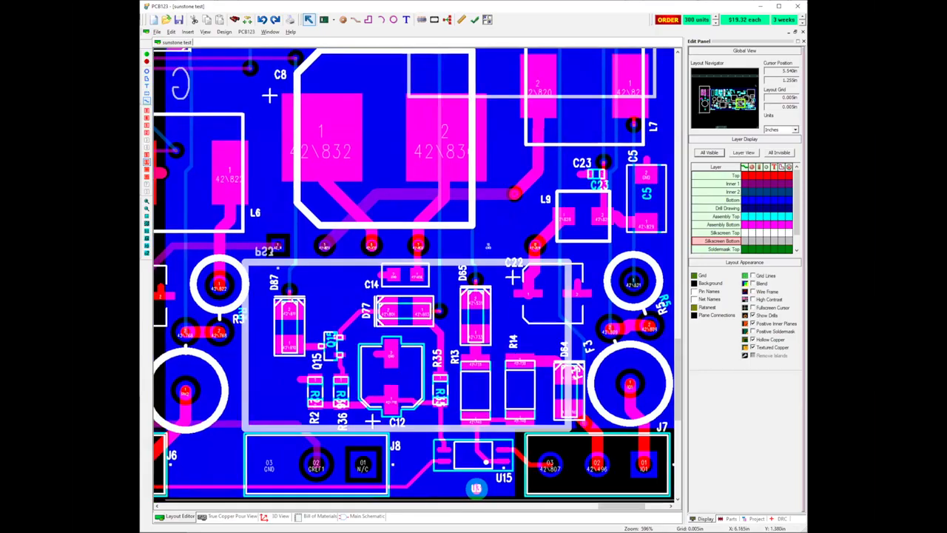
Change the board configuration to a six-layer board.
middle_drag(419, 290, 480, 272)
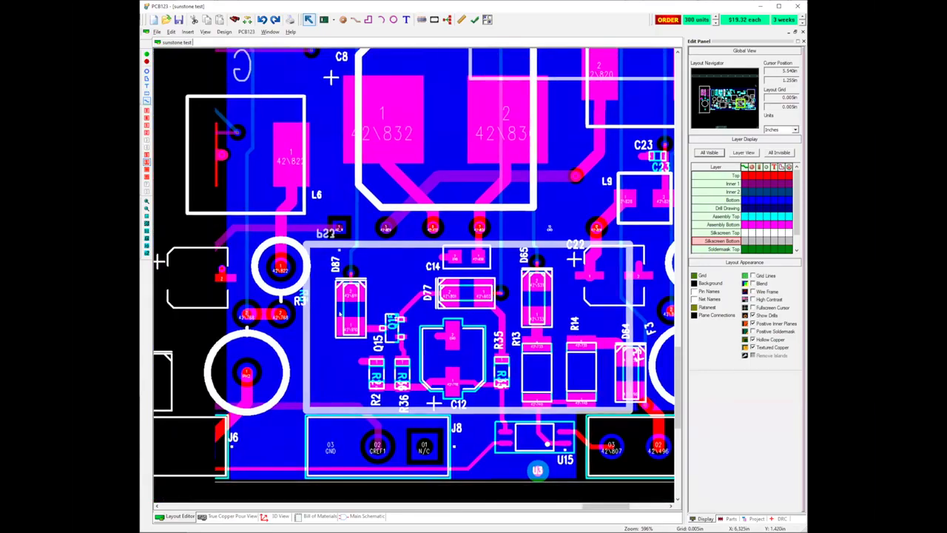
middle_drag(285, 326, 457, 294)
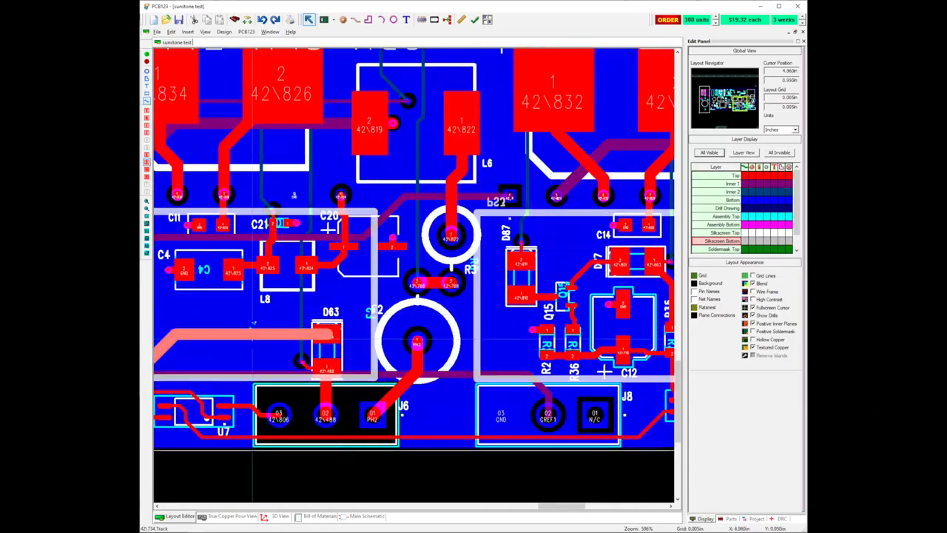
middle_drag(359, 302, 422, 291)
middle_drag(362, 315, 390, 308)
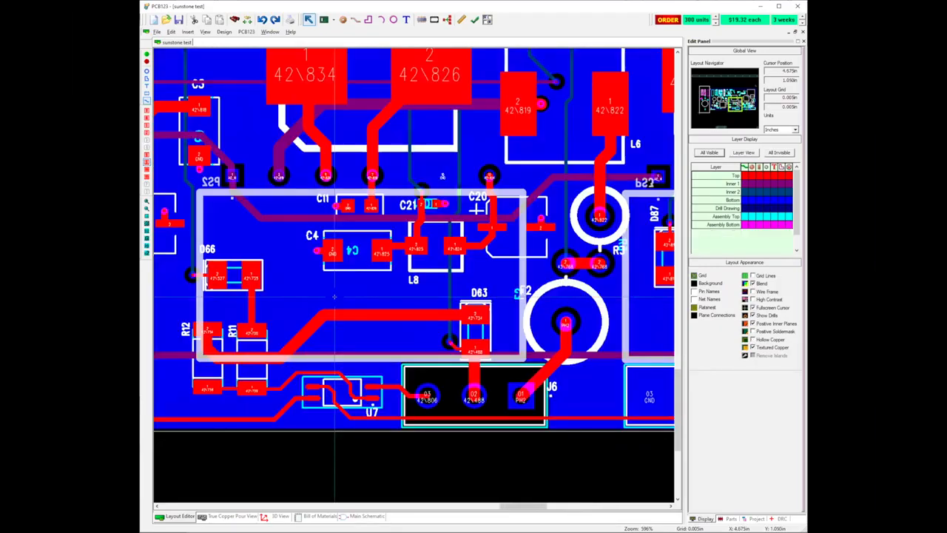
middle_drag(334, 297, 360, 343)
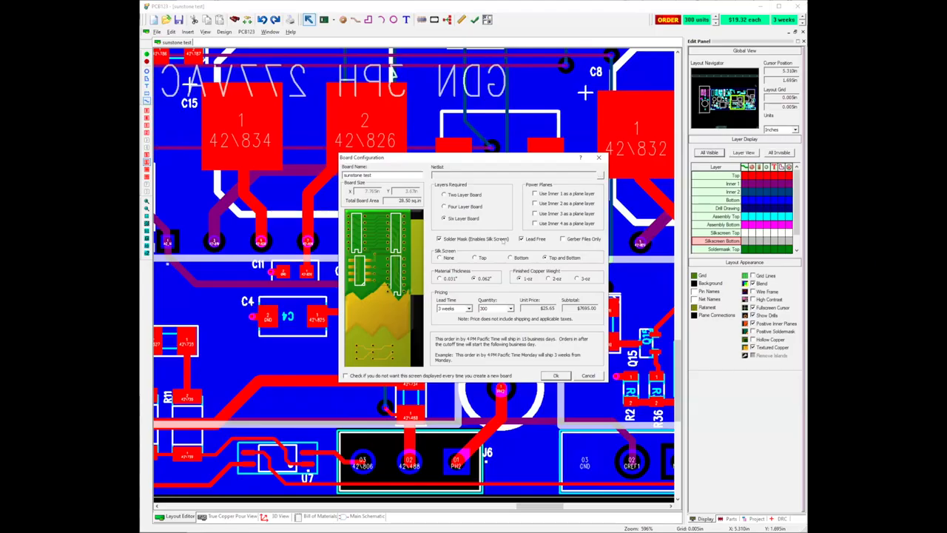
key(Return)
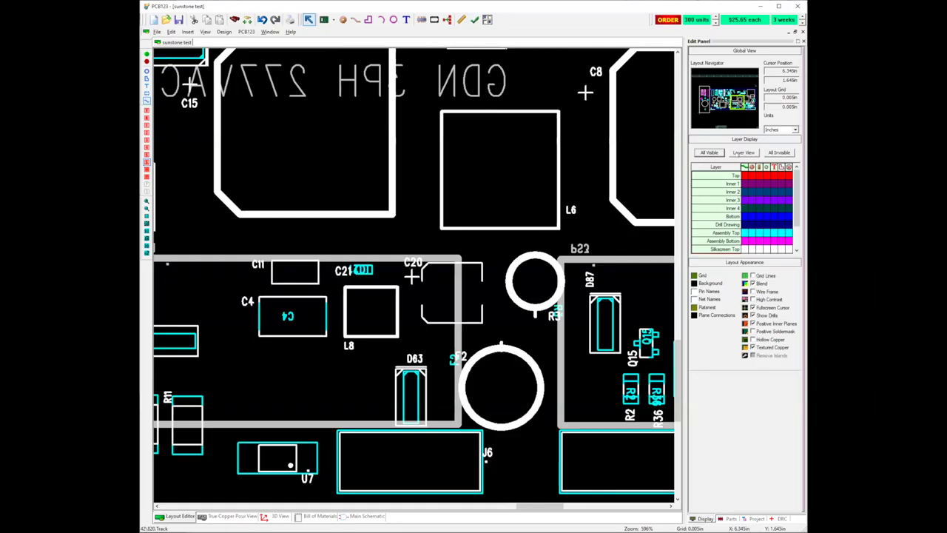
Show only the Inner 3 layer and make it a power plane layer, saving a backup file.
click(743, 152)
click(743, 152)
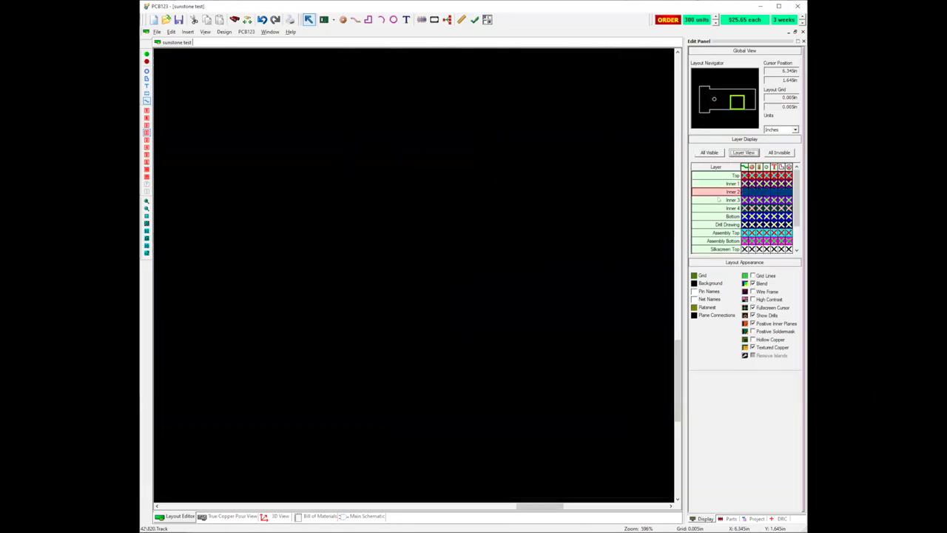
click(743, 152)
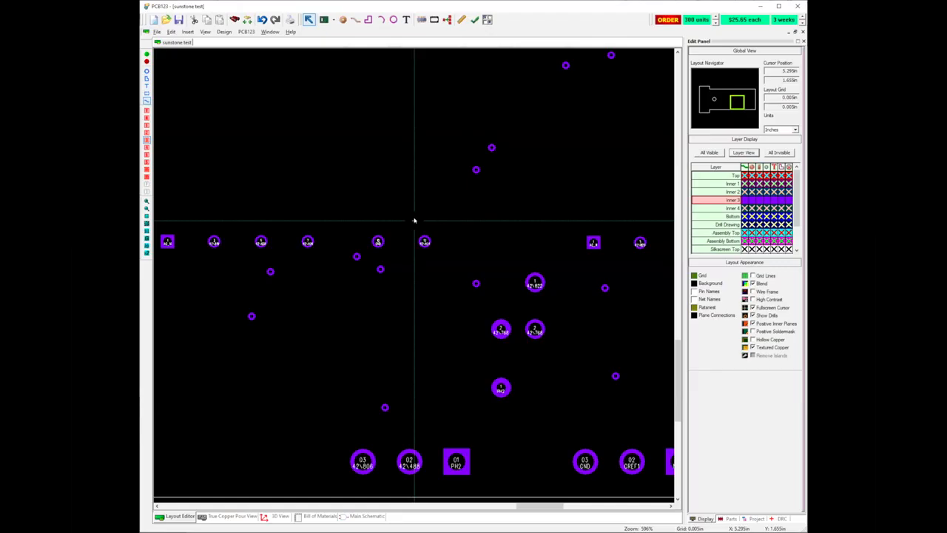
right_click(422, 197)
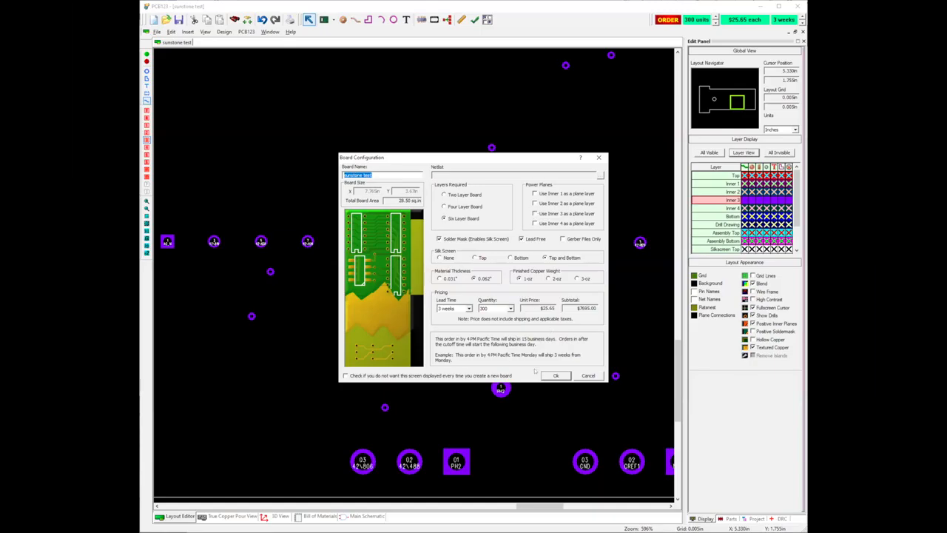
click(557, 375)
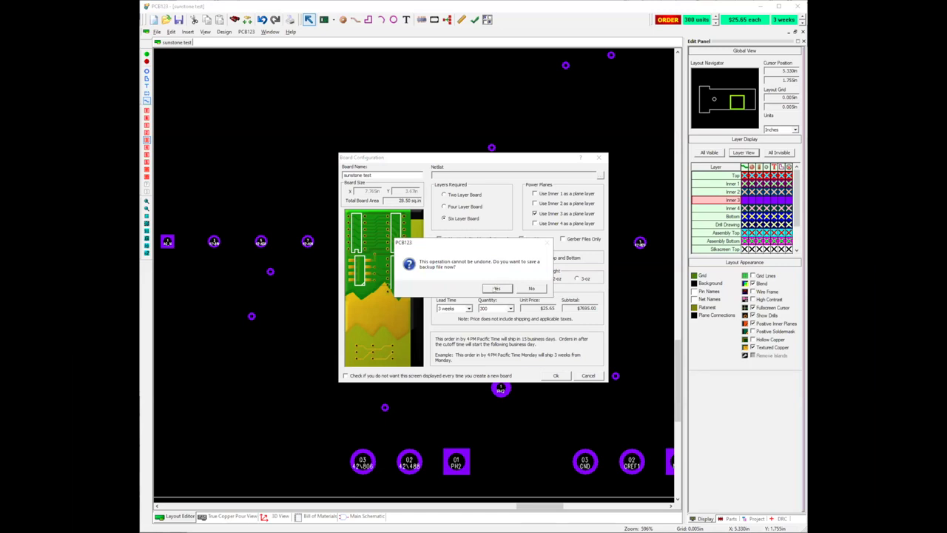
click(496, 288)
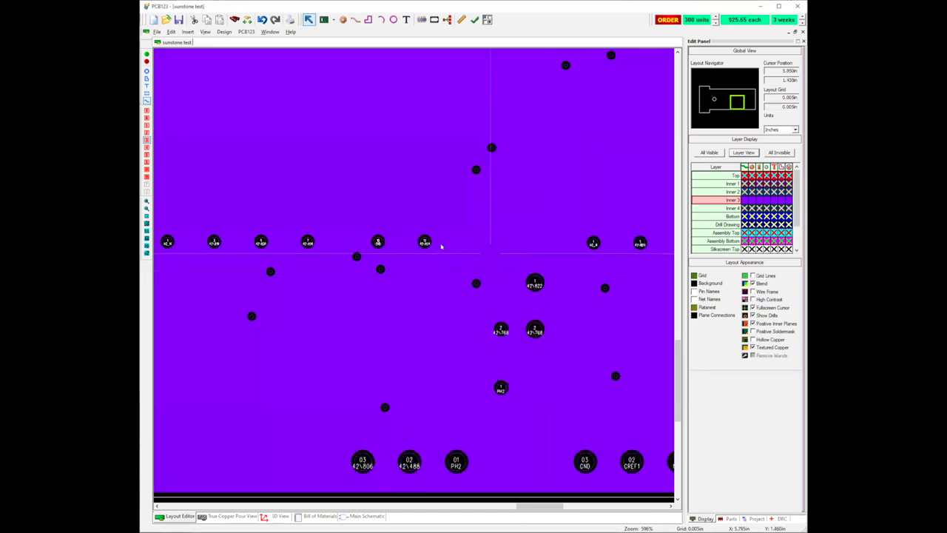
Assign the nets AC_N and GND to the Inner 3 plane layer, accepting the split-plane notice.
right_click(499, 230)
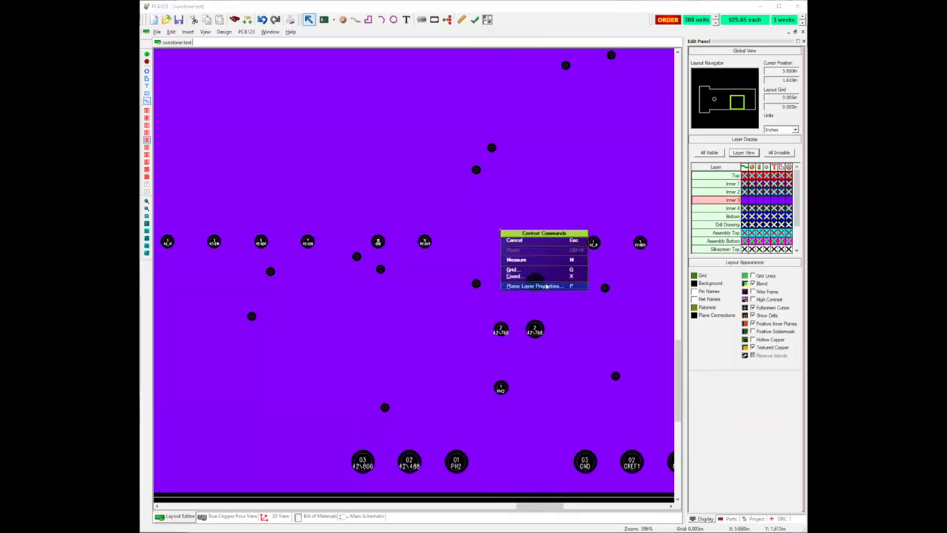
click(546, 285)
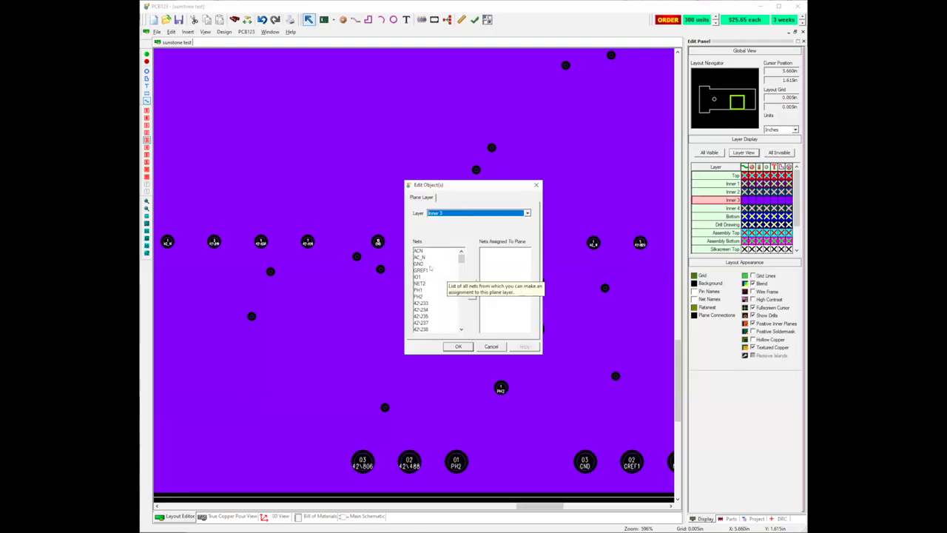
click(420, 264)
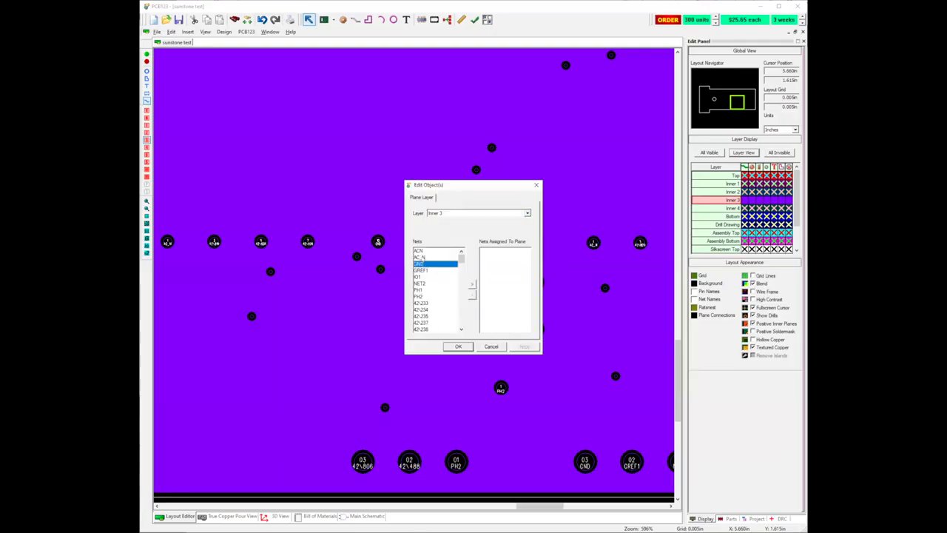
click(422, 258)
click(472, 284)
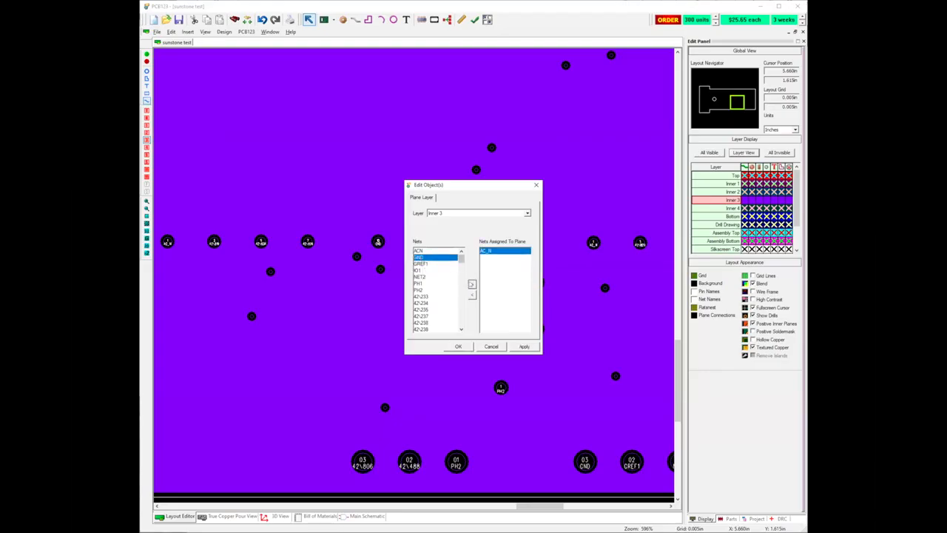
click(472, 284)
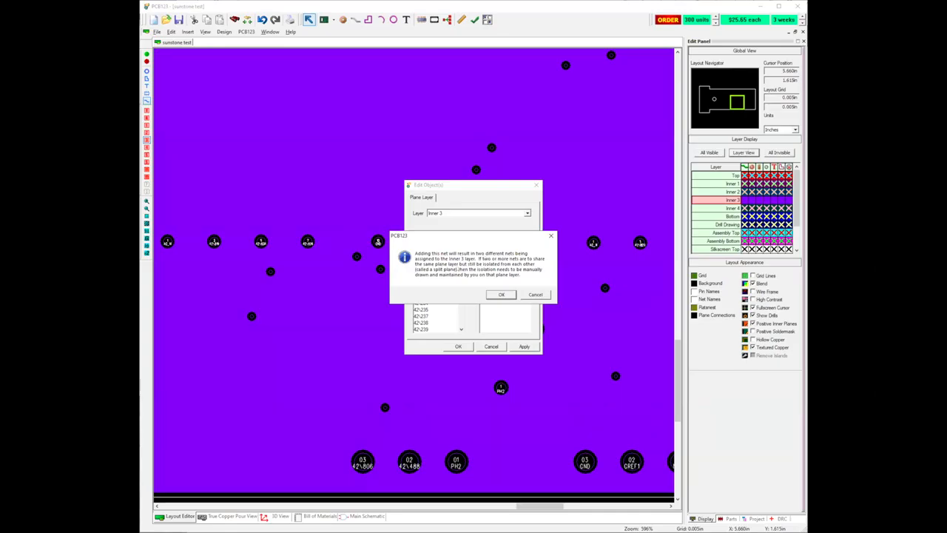
click(501, 295)
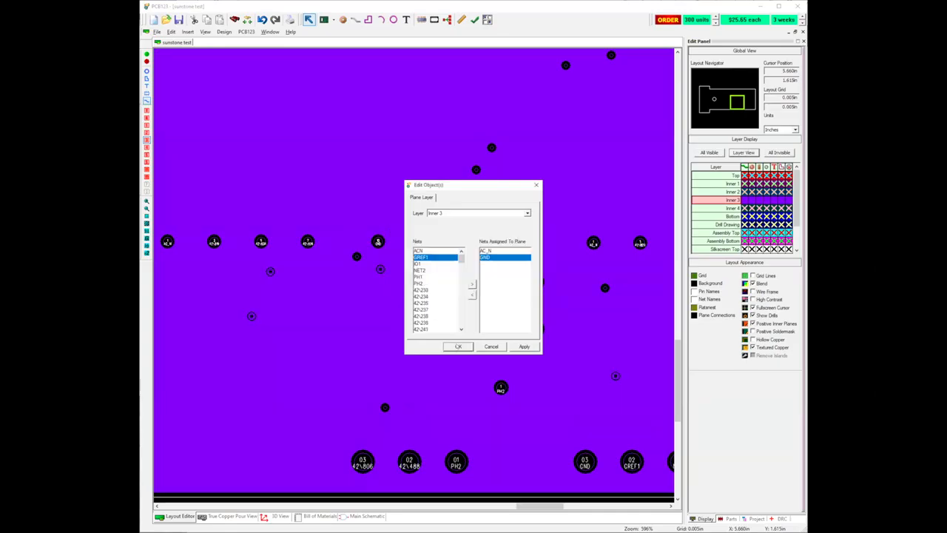
click(458, 346)
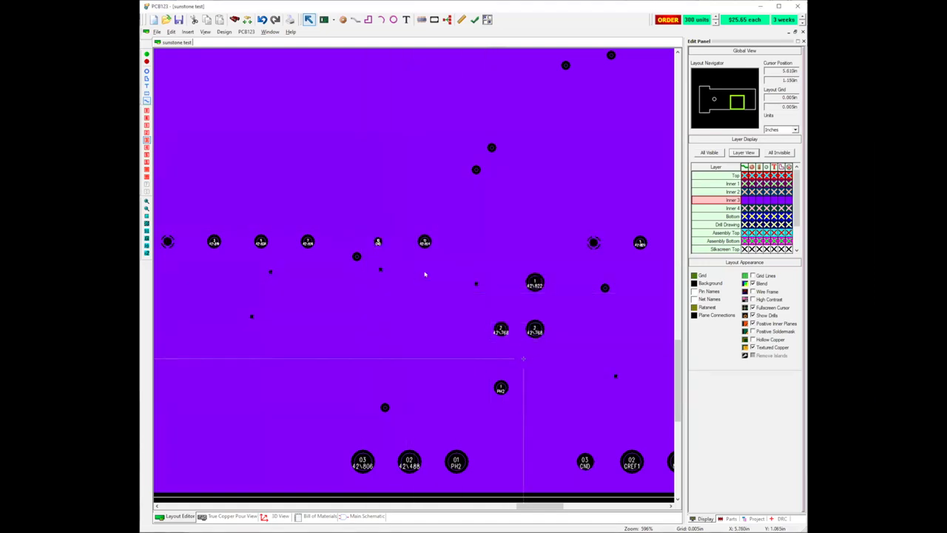
Assign the net GREF1 to the Inner 3 plane as well.
scroll(516, 273, down, 2)
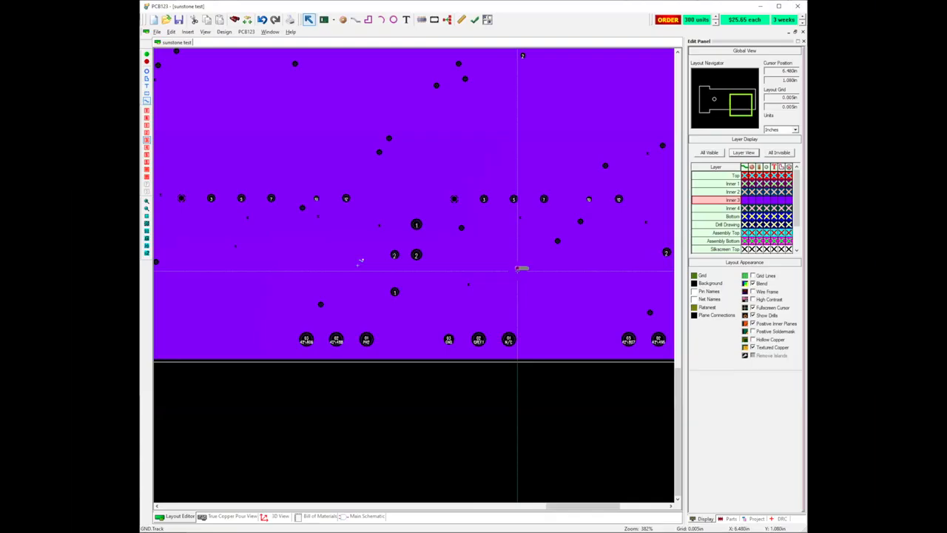
scroll(363, 276, up, 1)
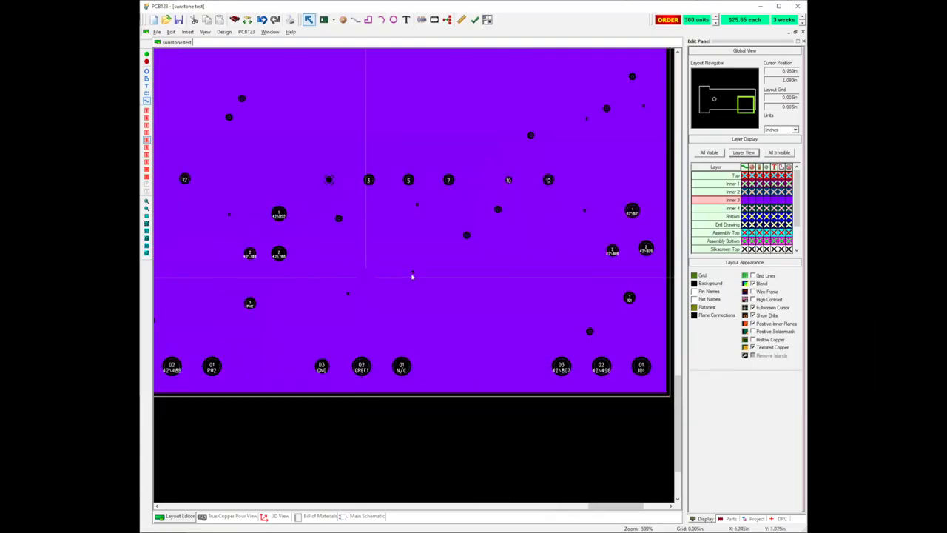
scroll(403, 296, up, 1)
scroll(444, 333, up, 1)
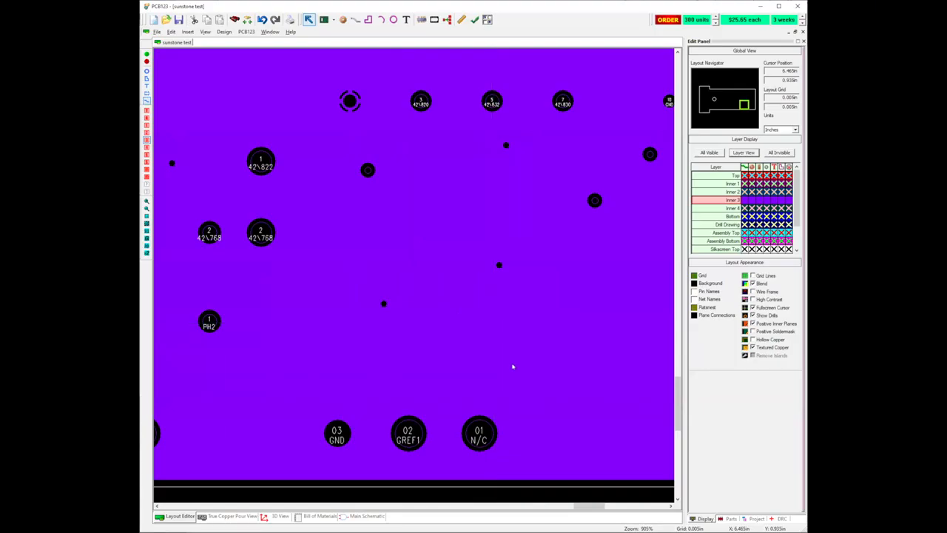
right_click(494, 324)
click(515, 379)
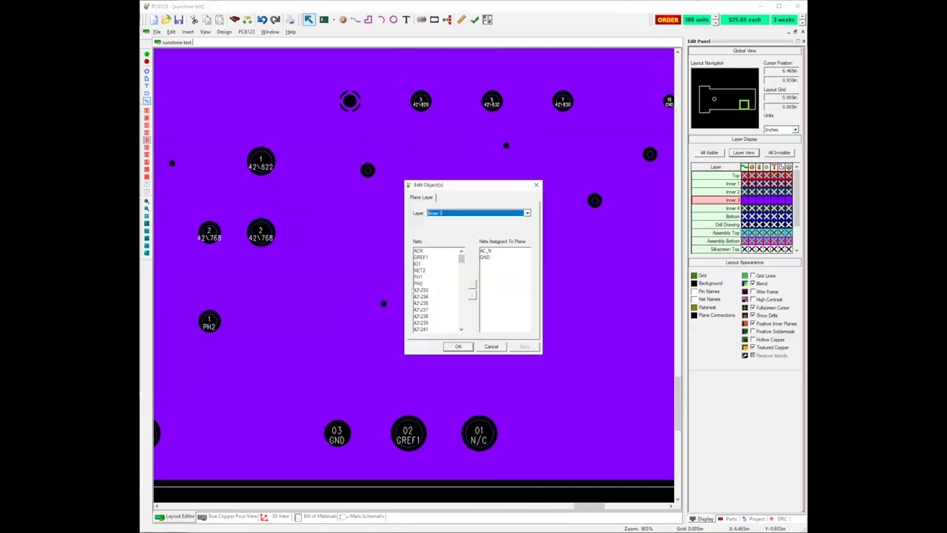
click(420, 257)
click(470, 282)
click(457, 346)
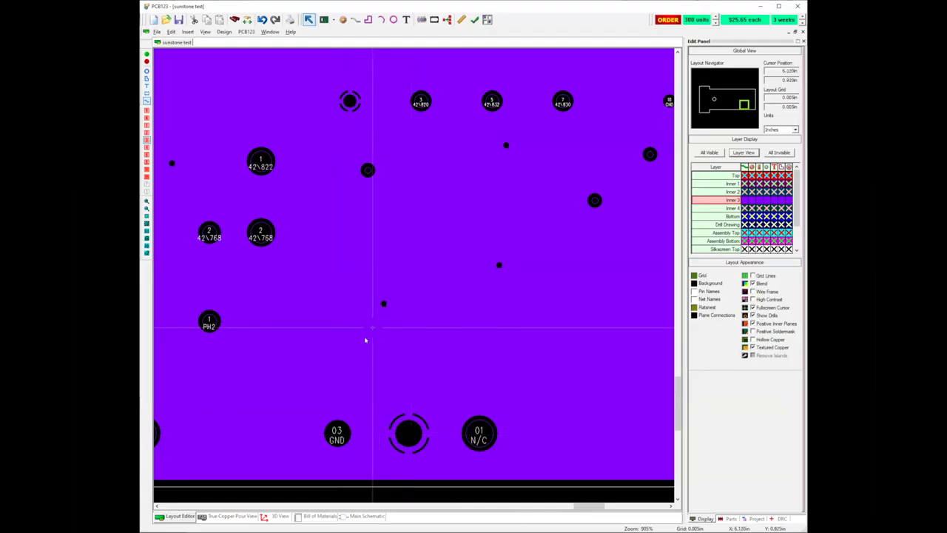
Draw a 0.015 in isolation polyline on Inner 3 around the GREF1 and N/C pads, about 0.67 in wide, with both ends on the board edge.
right_click(409, 320)
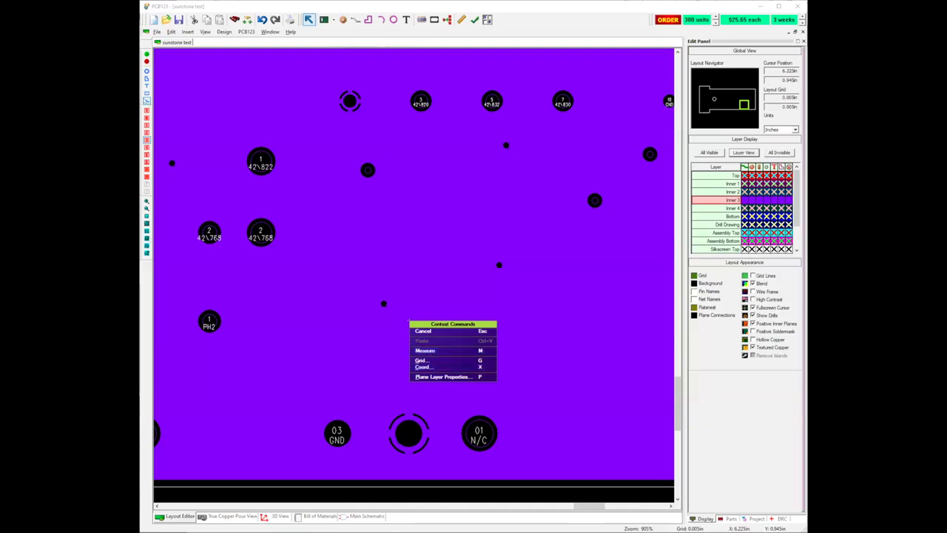
click(147, 102)
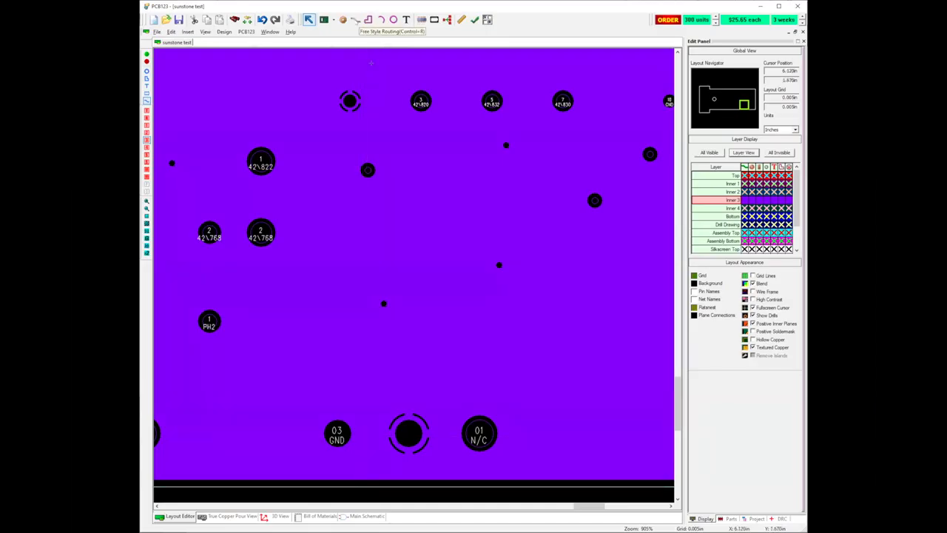
click(368, 20)
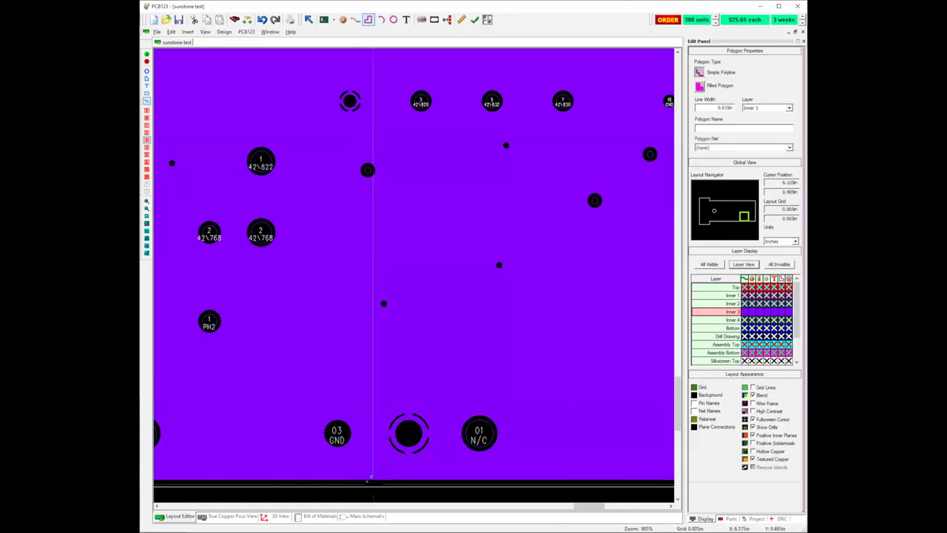
click(421, 333)
click(548, 322)
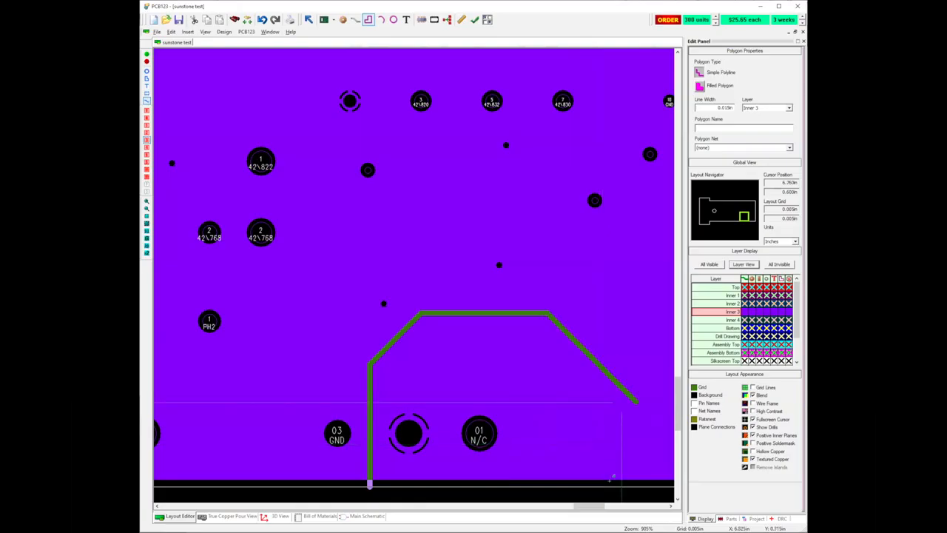
click(611, 375)
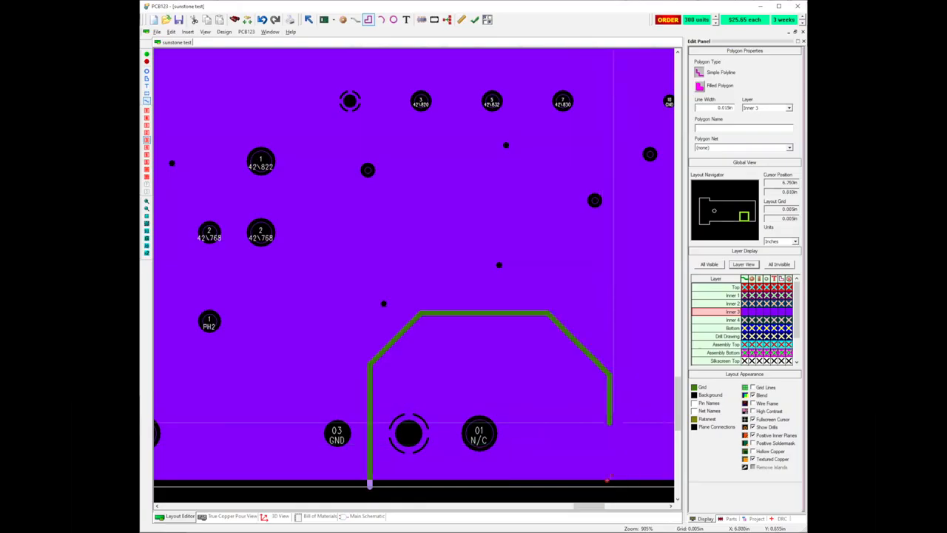
click(610, 486)
double_click(609, 485)
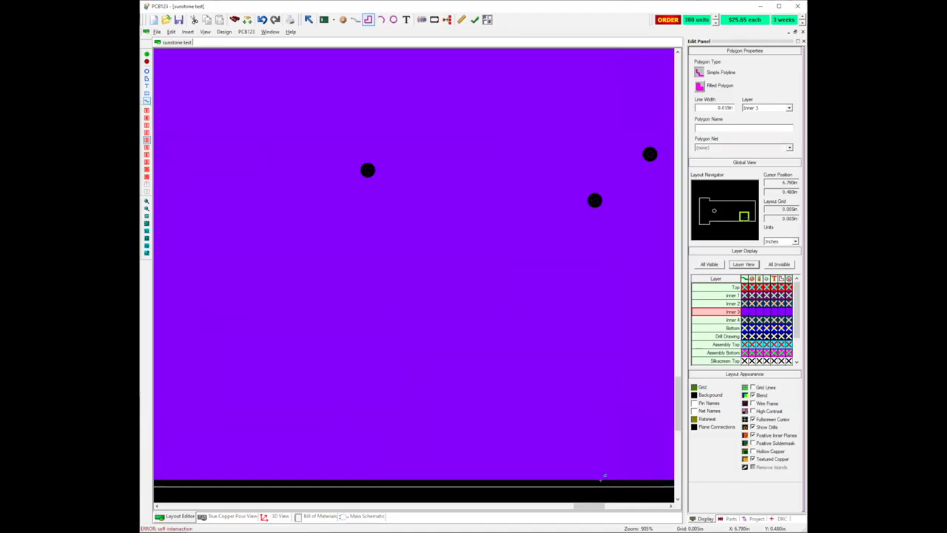
key(Escape)
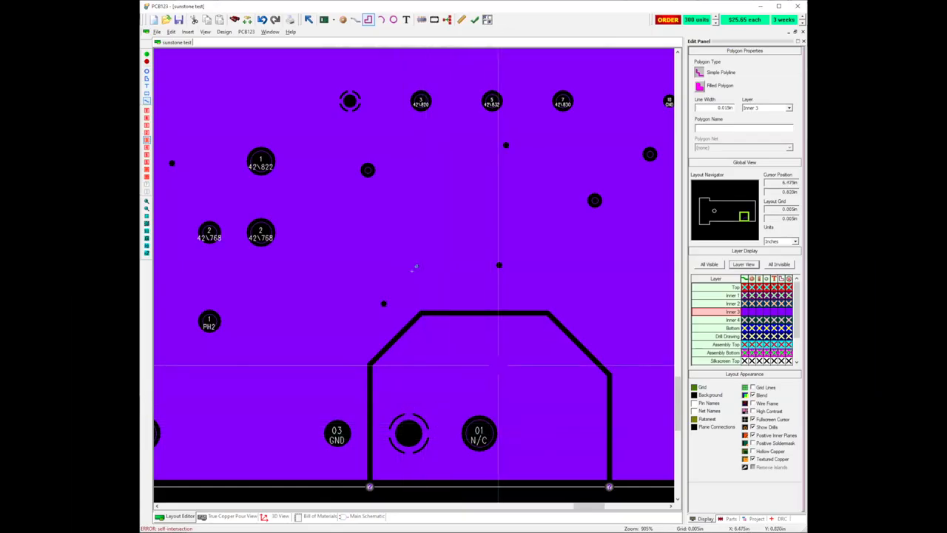
Examine the split Inner 3 plane along the connector edge and the thermal relief around the AC_N pad of PS2.
scroll(526, 370, down, 1)
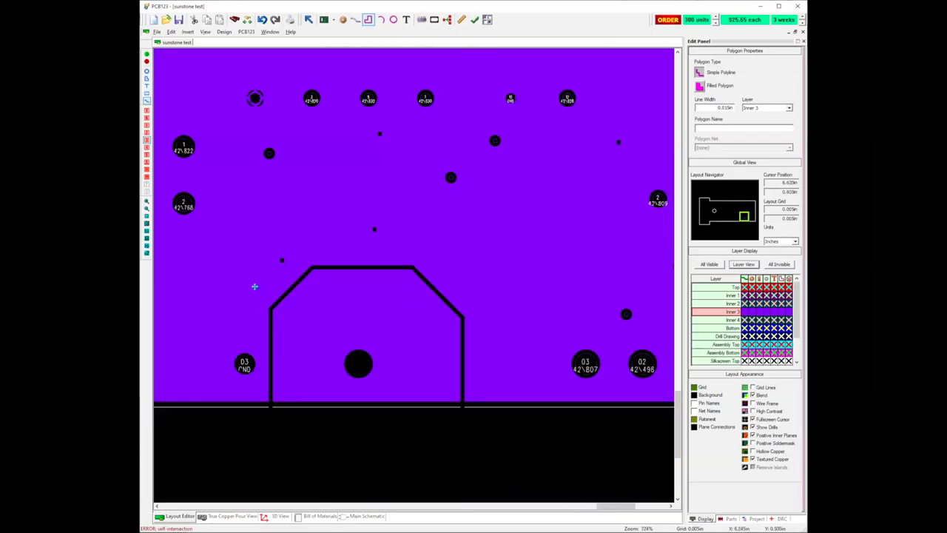
scroll(403, 275, down, 1)
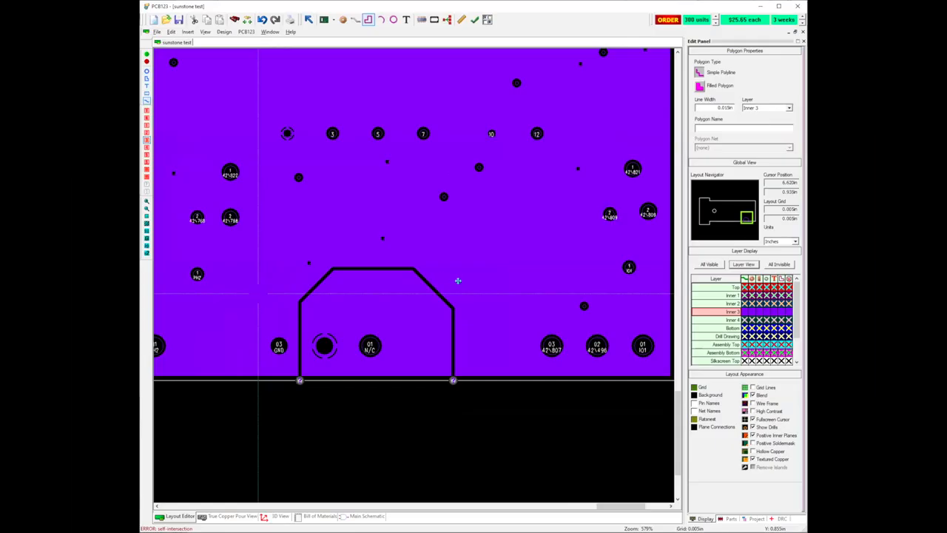
middle_drag(301, 252, 506, 251)
scroll(506, 252, down, 1)
scroll(608, 333, down, 1)
middle_drag(513, 311, 592, 334)
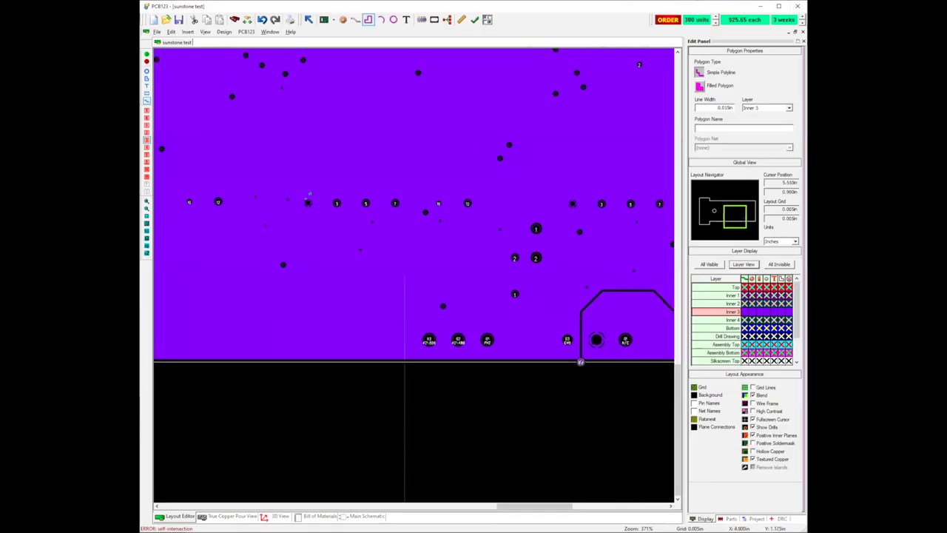
scroll(376, 259, up, 4)
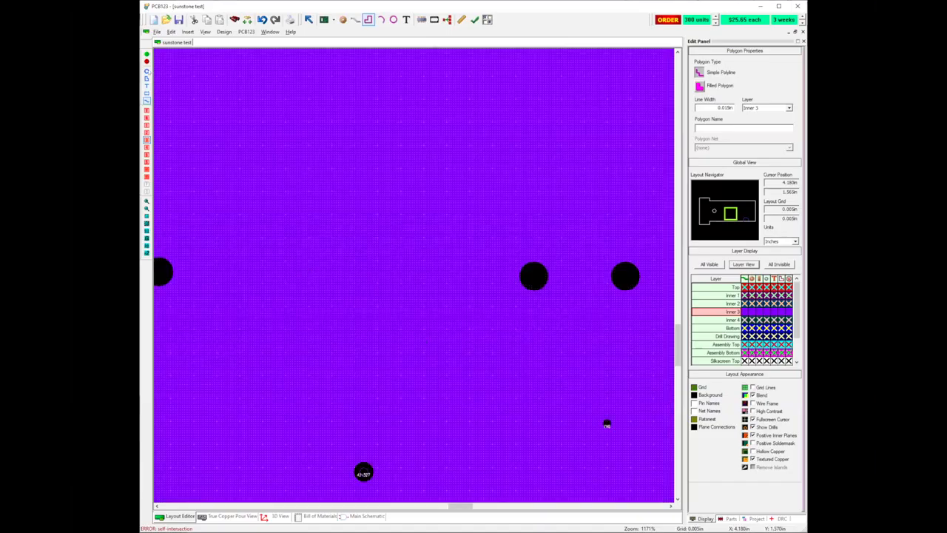
scroll(424, 270, up, 4)
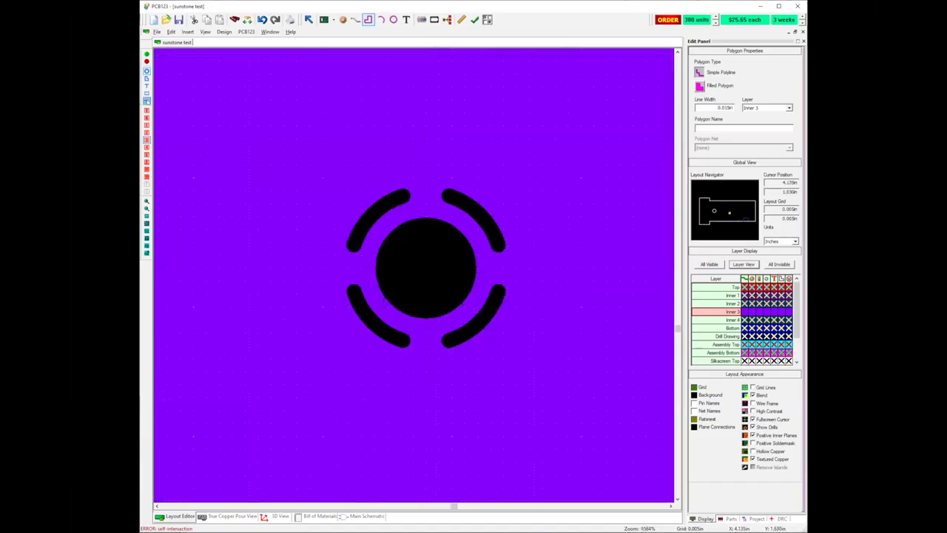
key(Escape)
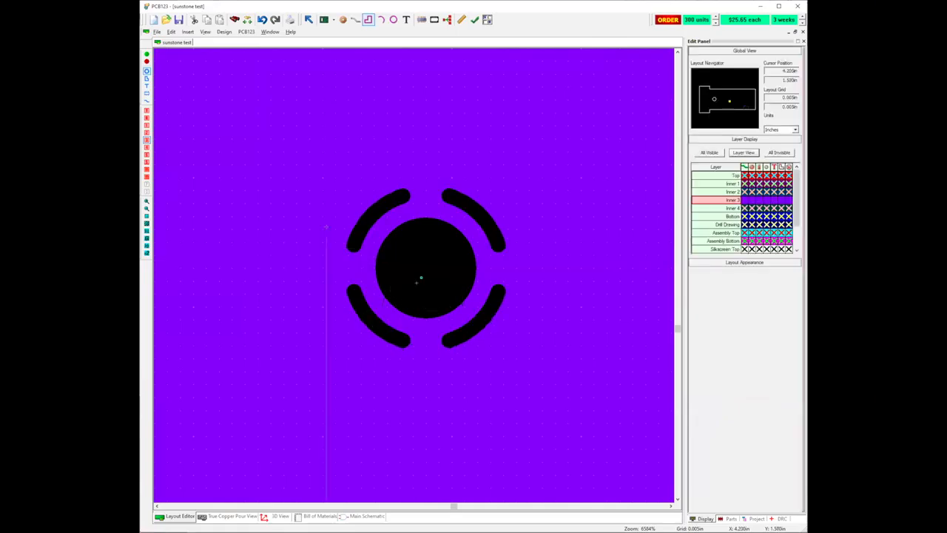
Run the design rule check on the board and dismiss its error summary.
scroll(419, 275, down, 2)
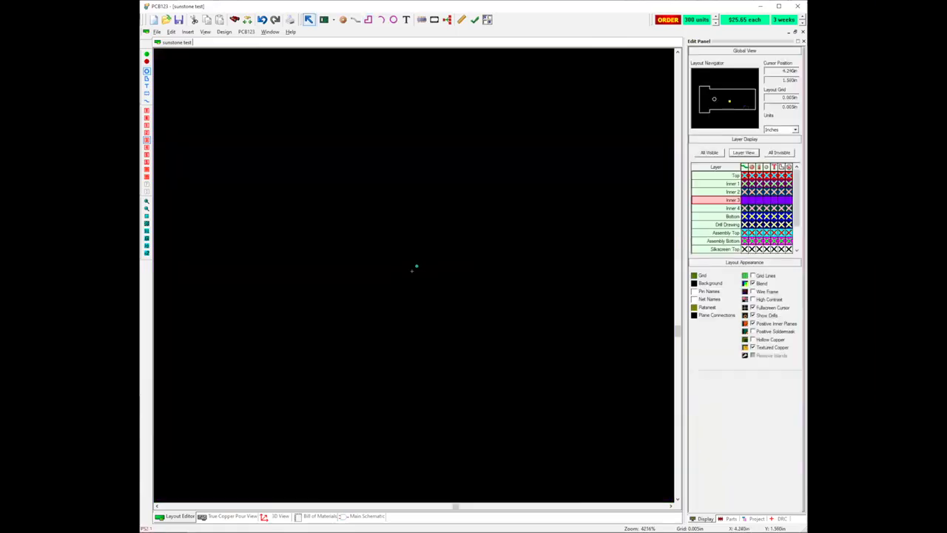
scroll(412, 270, up, 2)
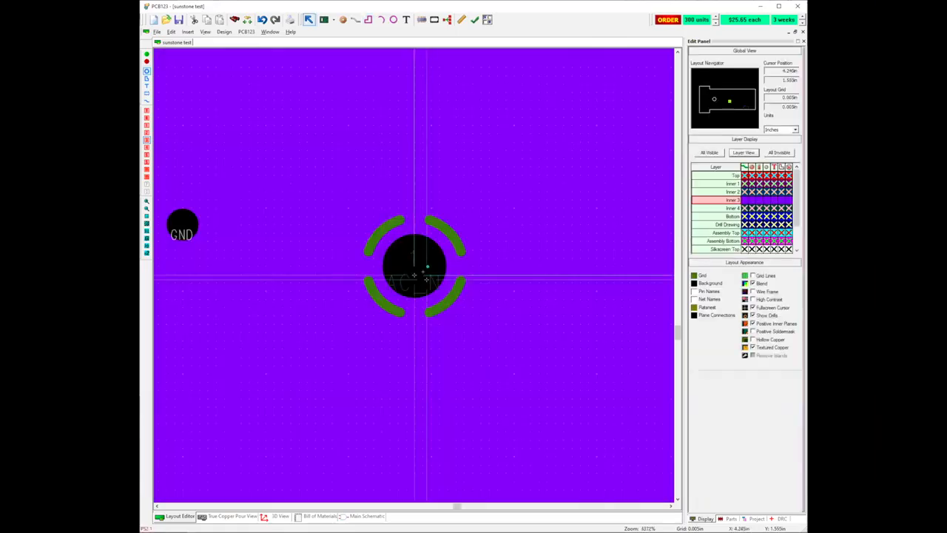
scroll(419, 276, down, 3)
scroll(488, 283, down, 1)
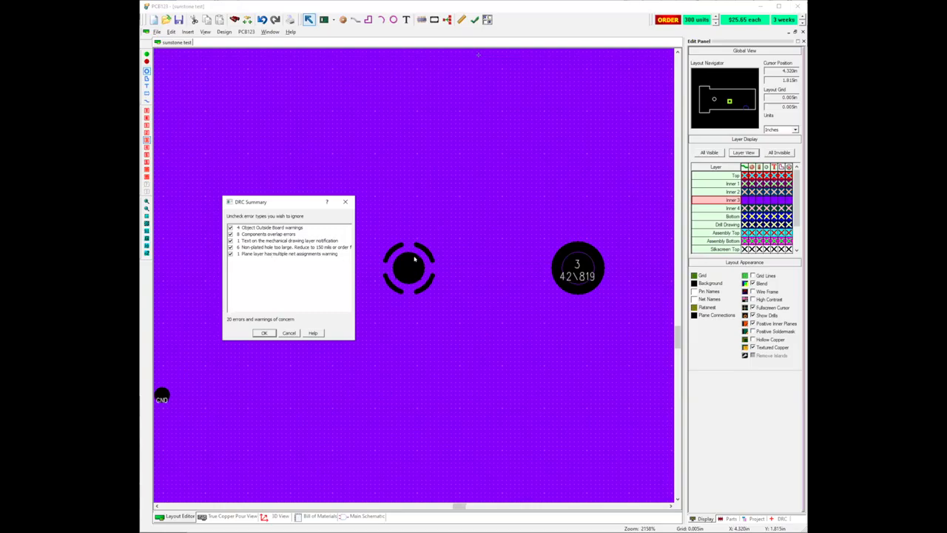
click(289, 333)
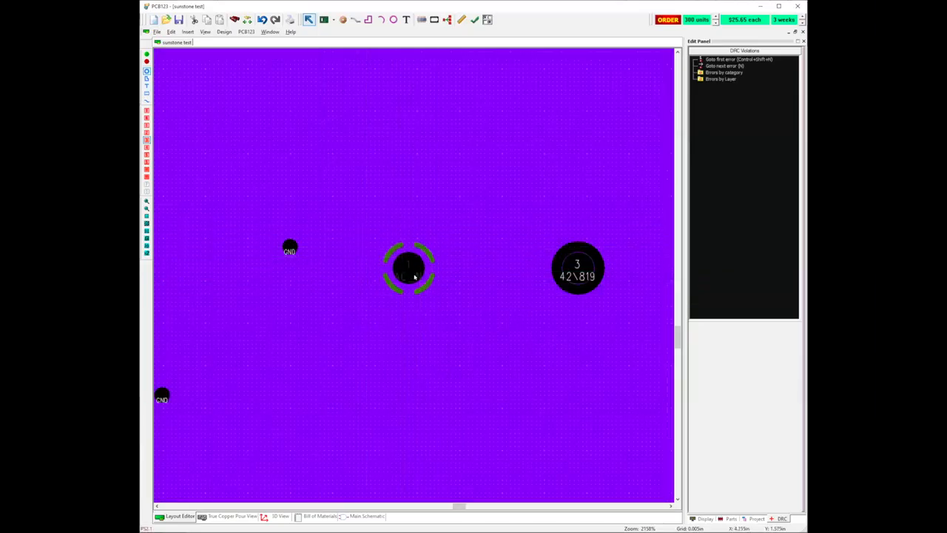
Undo the isolation polyline around the GREF1 and N/C pads and the GREF1 net assignment on the Inner 3 plane.
scroll(459, 284, down, 2)
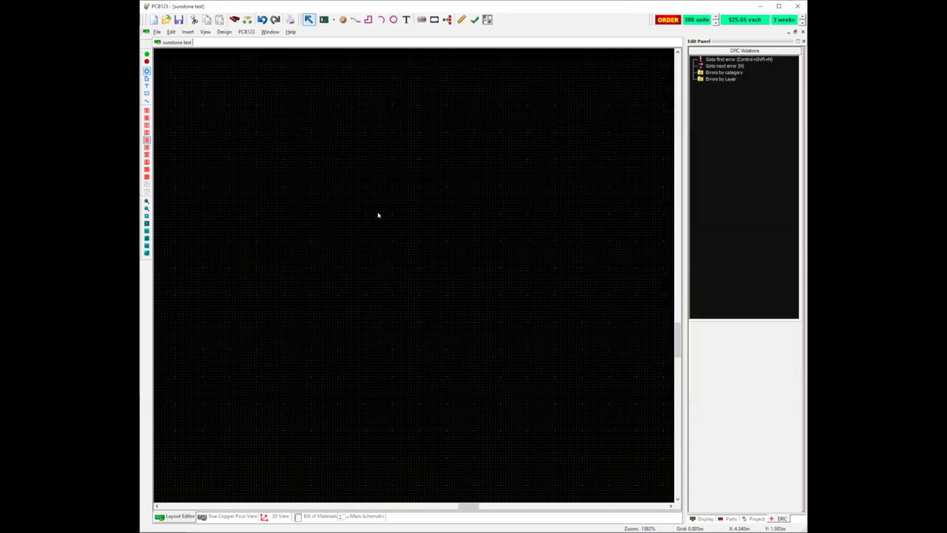
scroll(377, 215, down, 1)
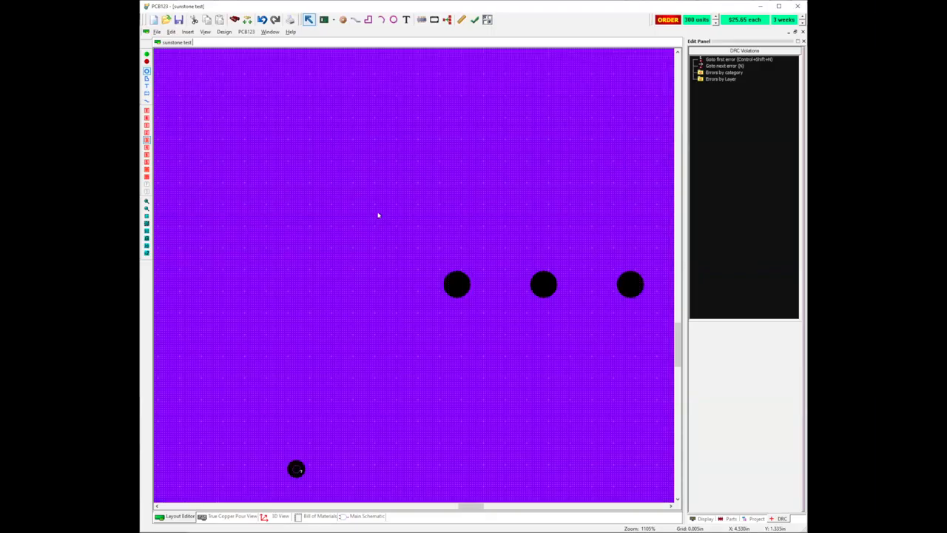
scroll(378, 214, down, 2)
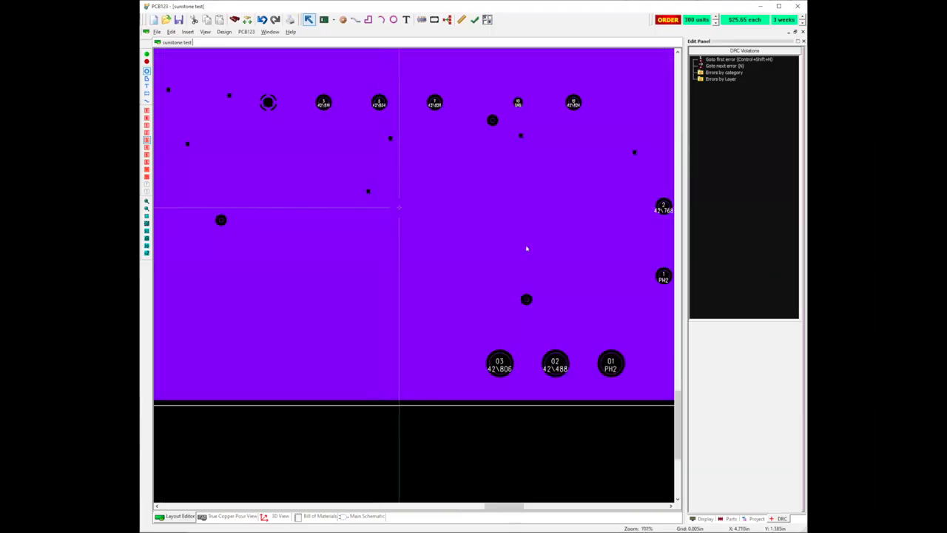
scroll(412, 275, down, 1)
middle_drag(525, 301, 400, 301)
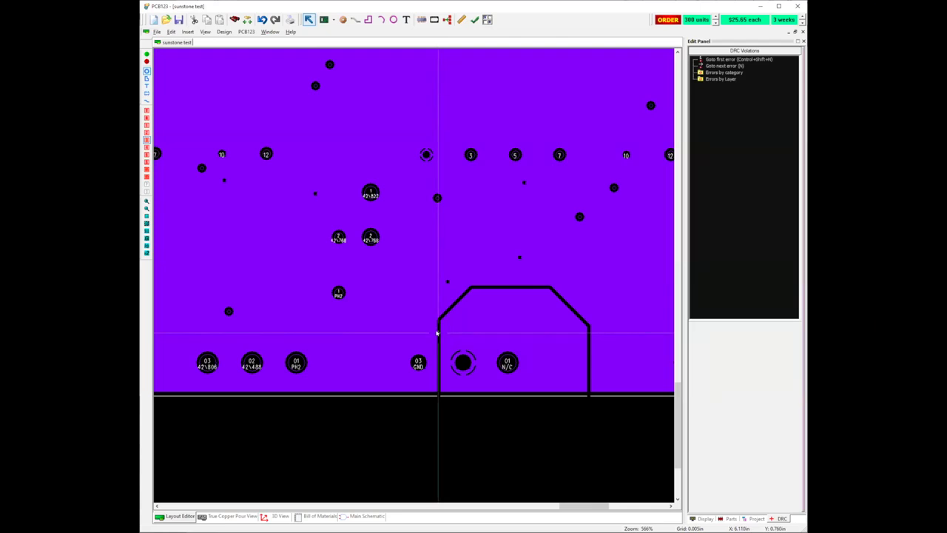
key(ctrl+z)
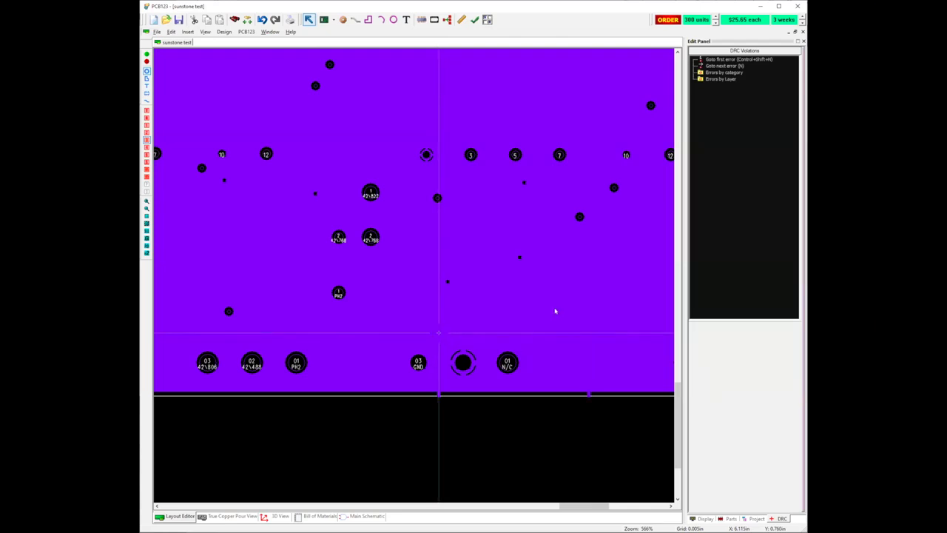
Stop using Inner 3 as a plane layer in the board configuration, keeping the six-layer board.
right_click(542, 357)
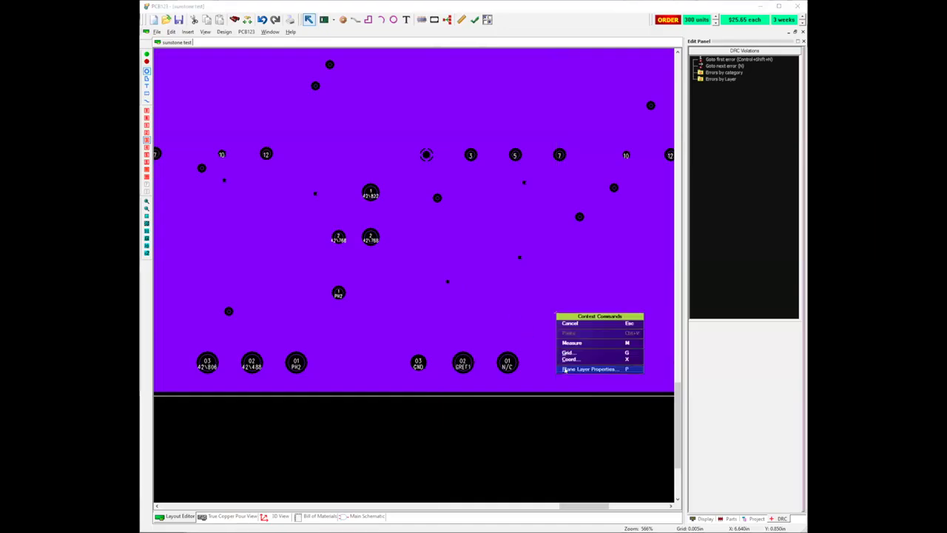
right_click(567, 512)
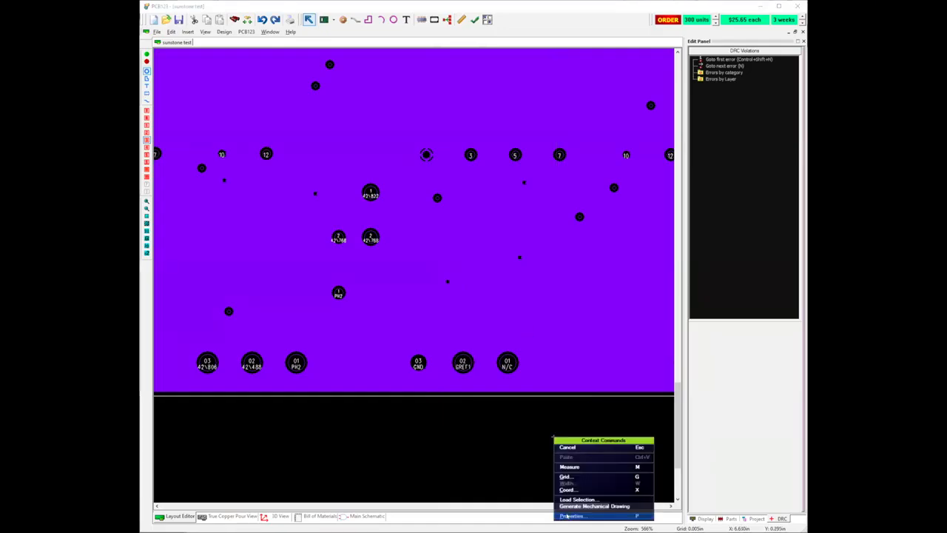
click(556, 375)
key(Return)
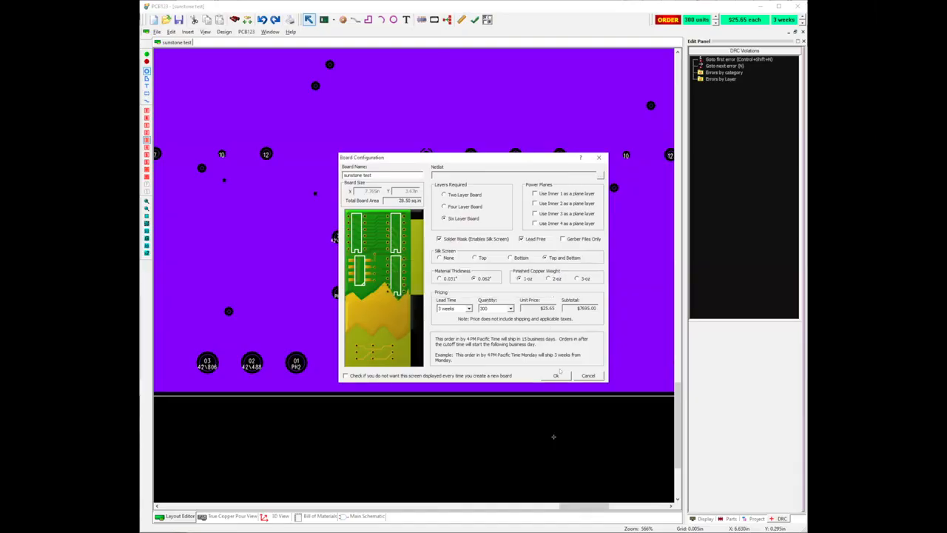
Start a new filled polygon on Inner 3 and assign it the net GND.
scroll(348, 165, down, 2)
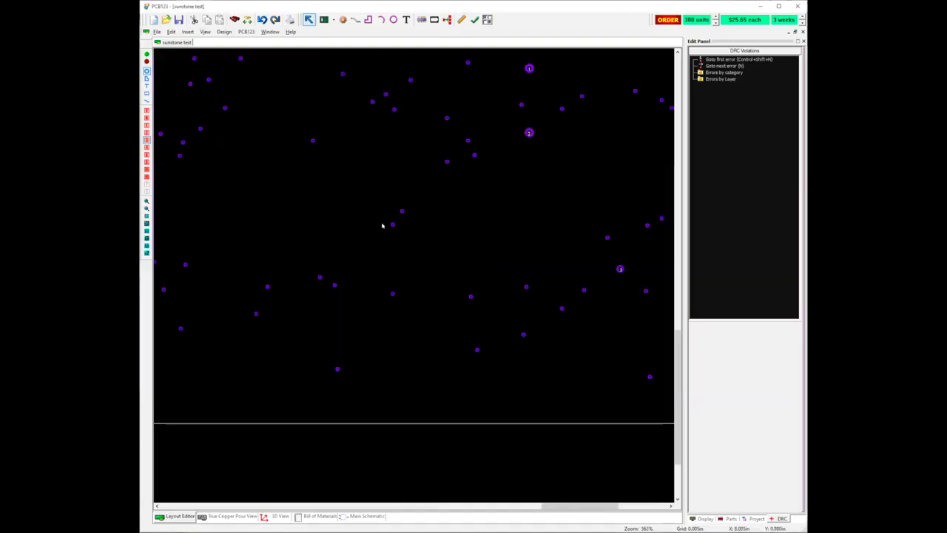
scroll(451, 272, down, 1)
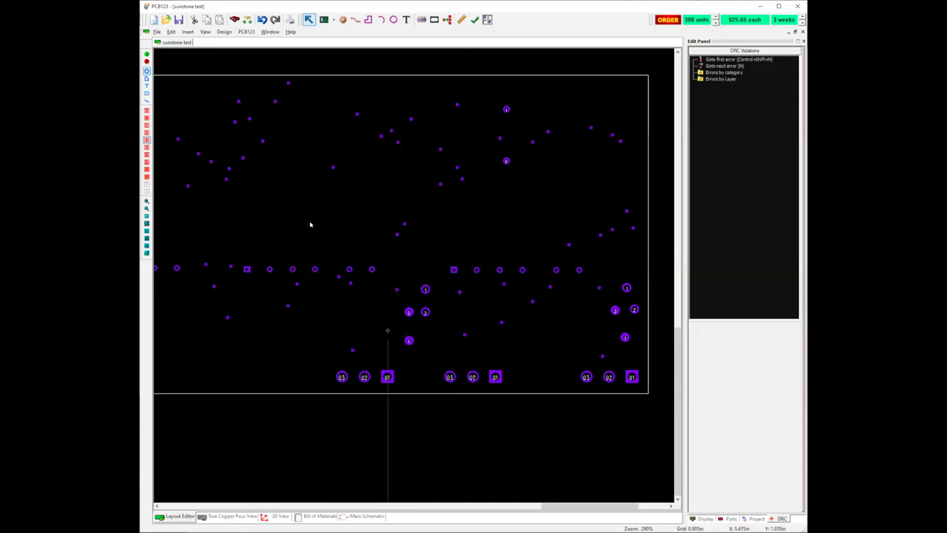
middle_drag(311, 221, 291, 190)
click(368, 20)
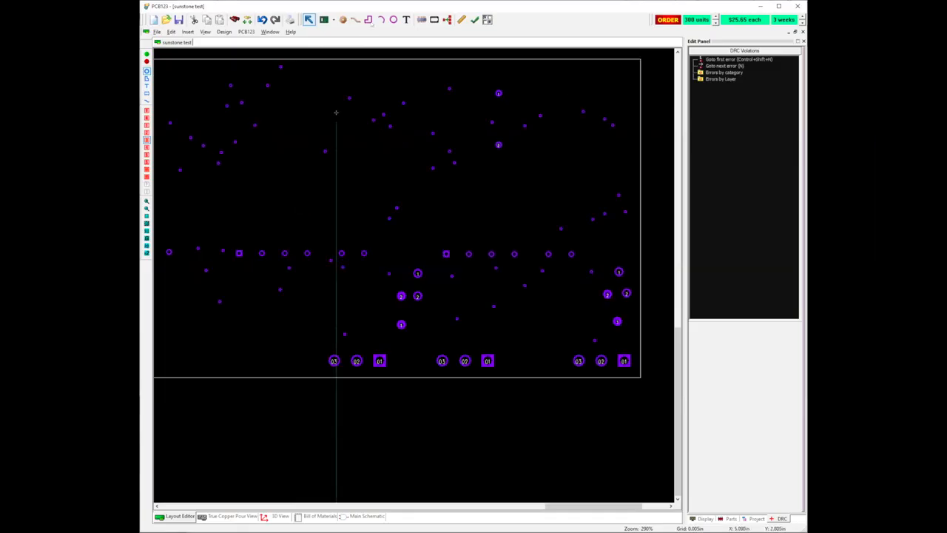
click(703, 517)
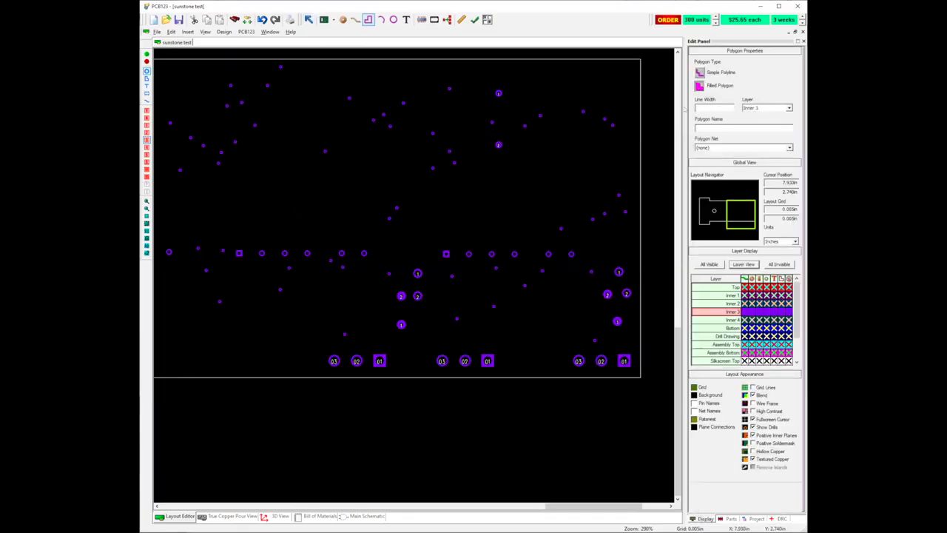
click(704, 148)
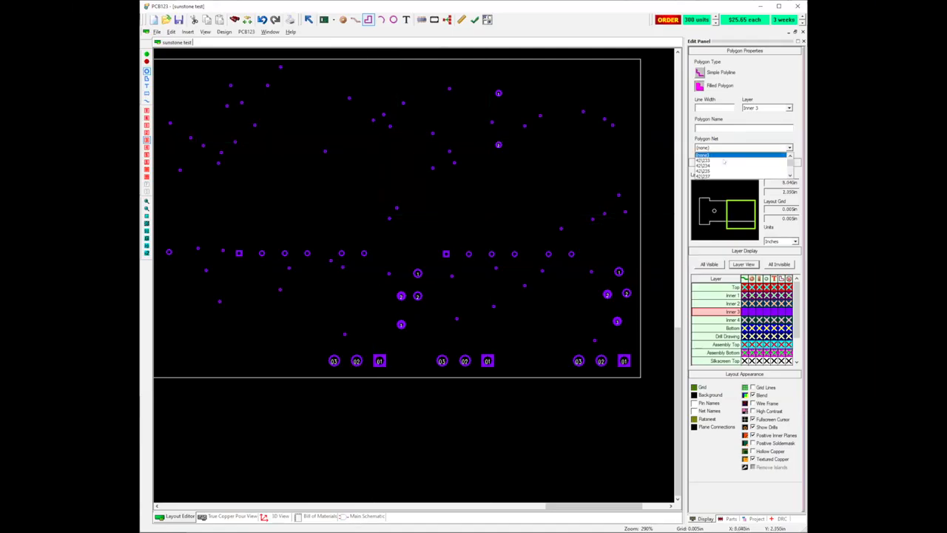
drag(790, 162, 790, 168)
scroll(743, 169, down, 2)
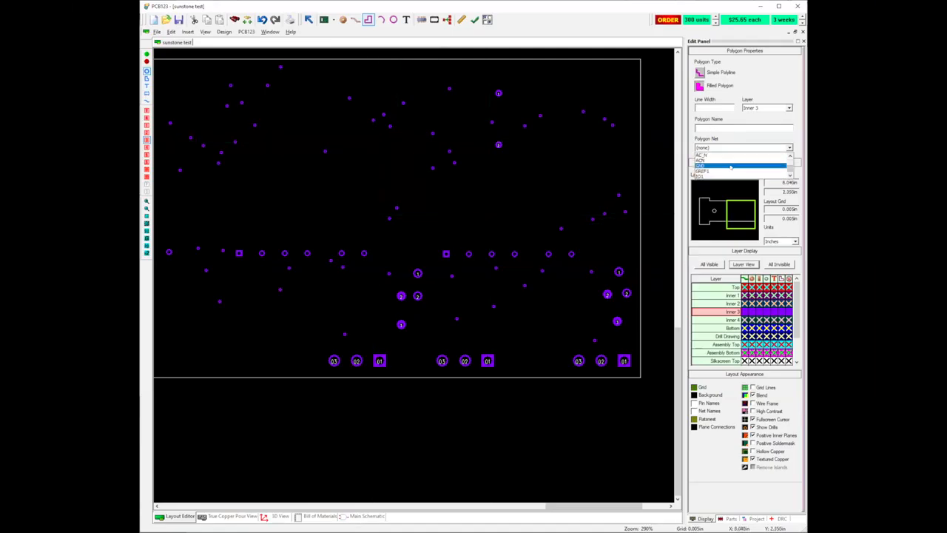
click(712, 165)
Draw the GND polygon as a rectangle about 1.8 by 1.5 in along the board edge, enclosing two three-pin connectors.
click(298, 376)
click(300, 208)
click(498, 208)
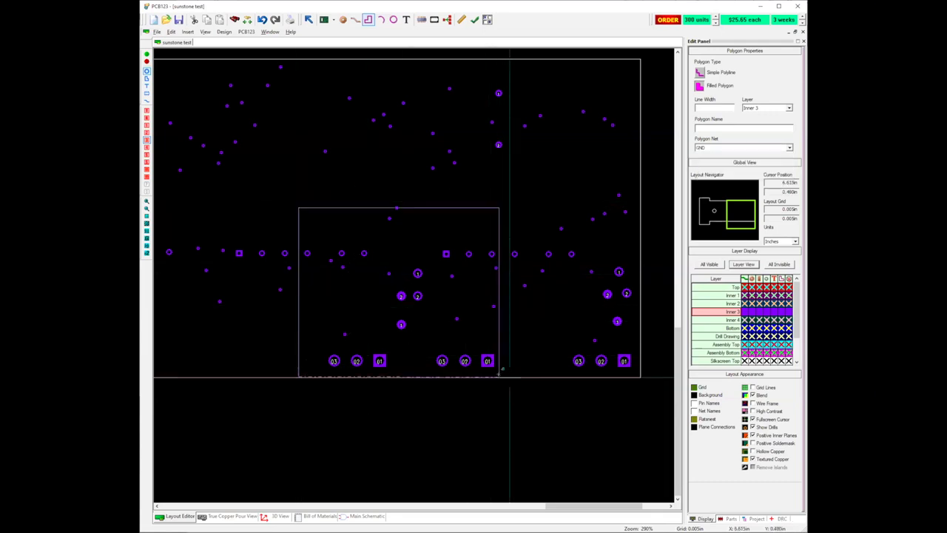
scroll(332, 374, up, 4)
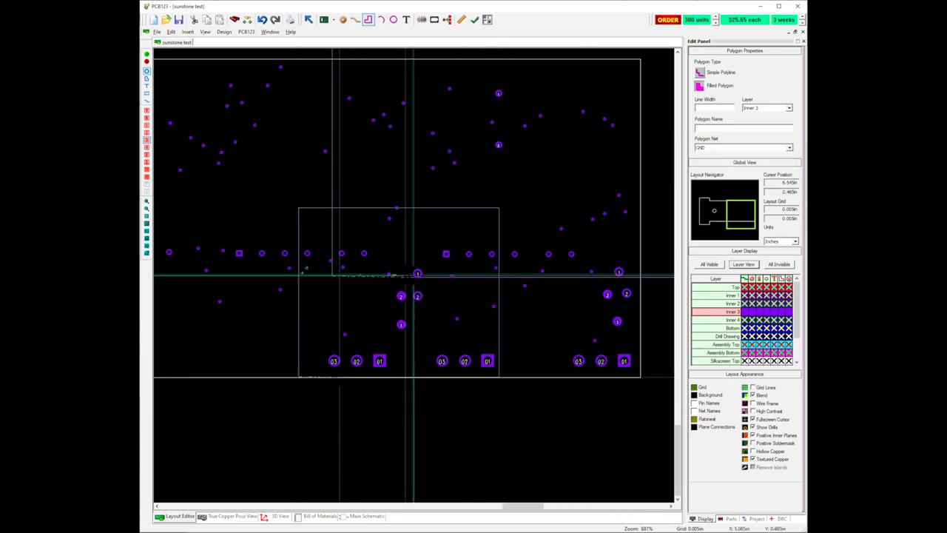
click(305, 271)
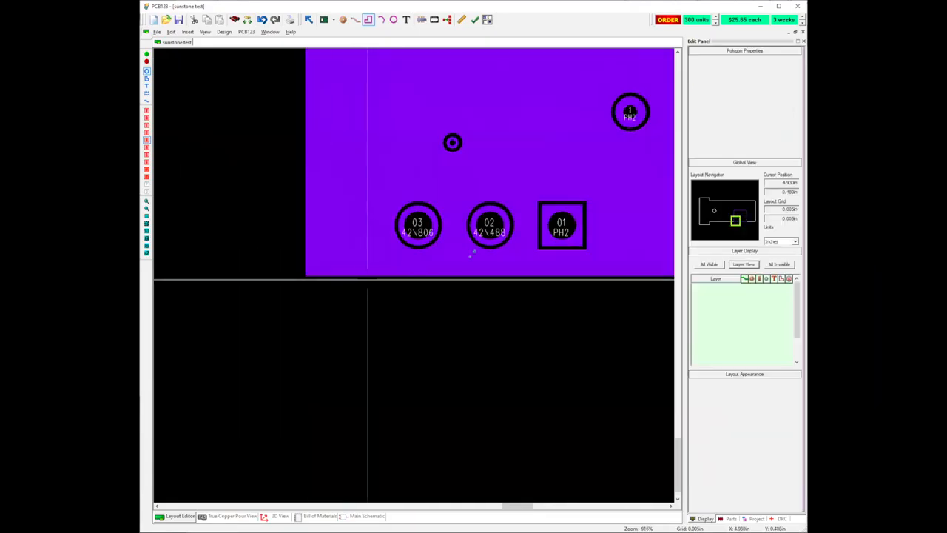
scroll(533, 255, down, 1)
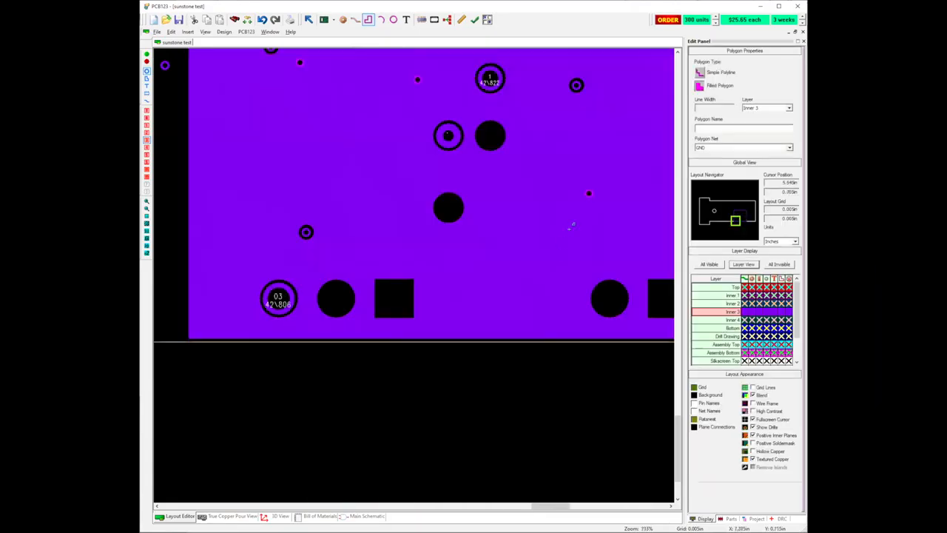
scroll(384, 287, down, 1)
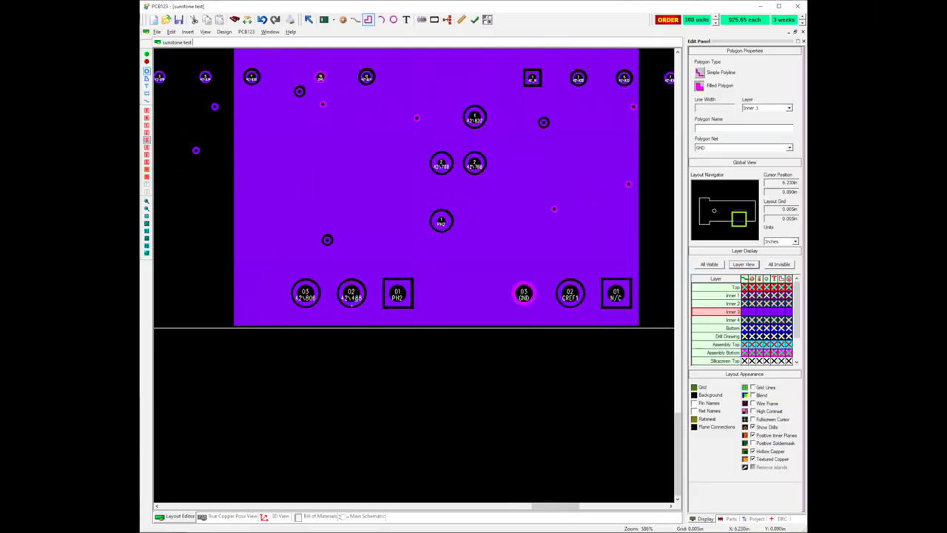
middle_drag(376, 298, 274, 298)
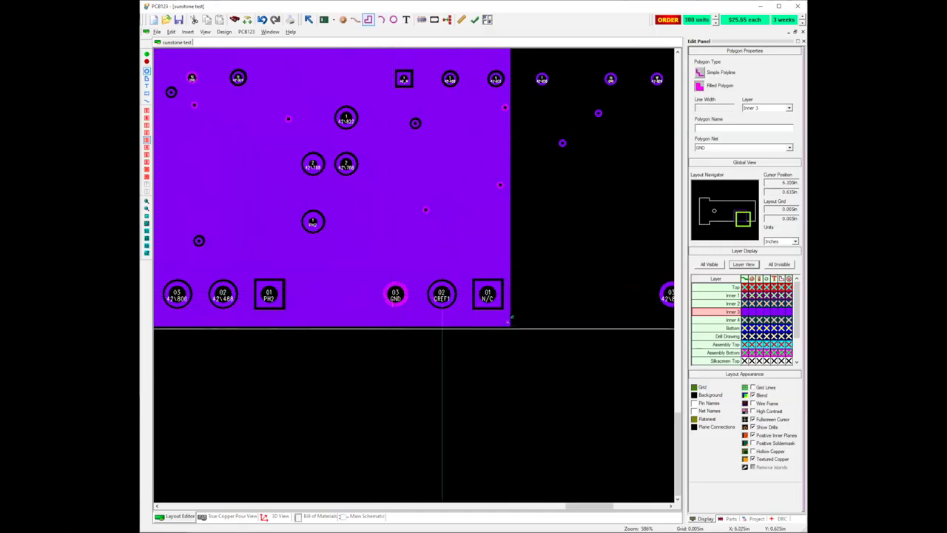
click(510, 325)
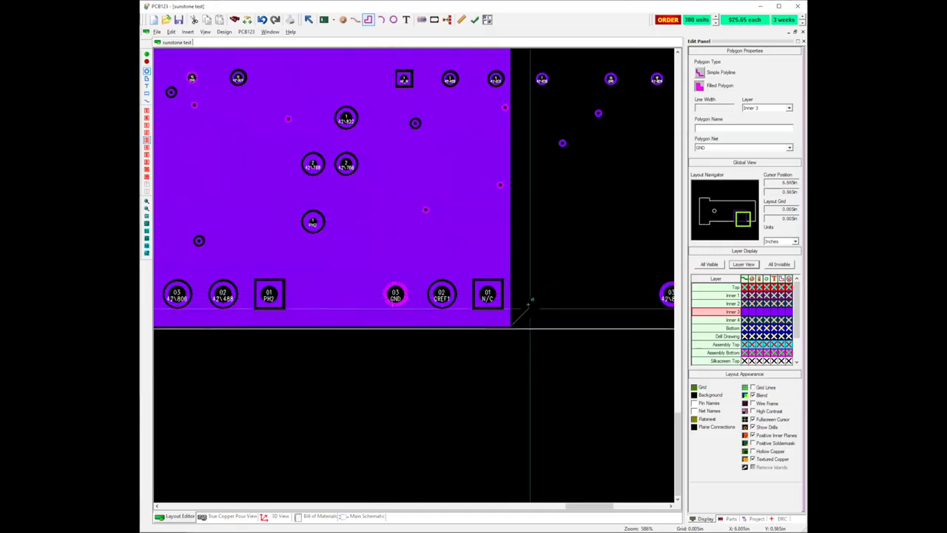
key(Escape)
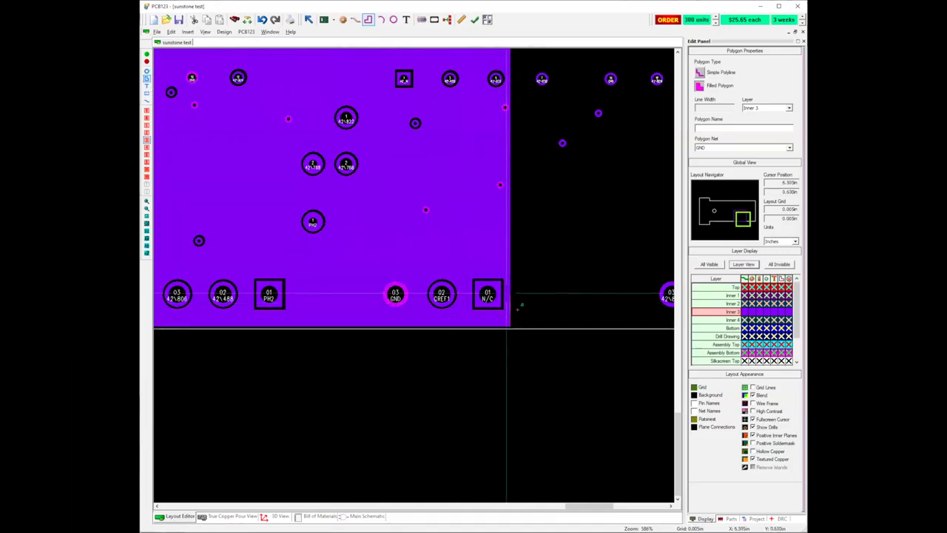
click(516, 321)
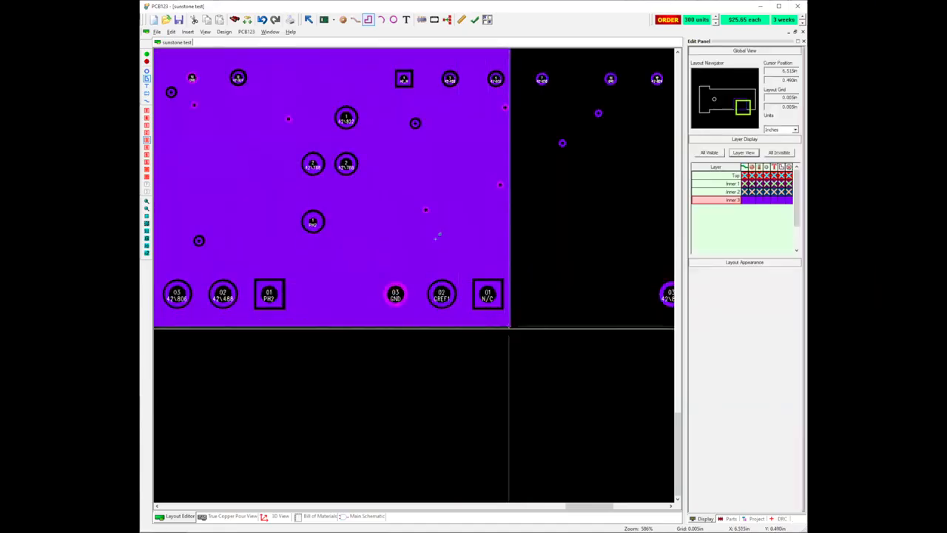
key(Escape)
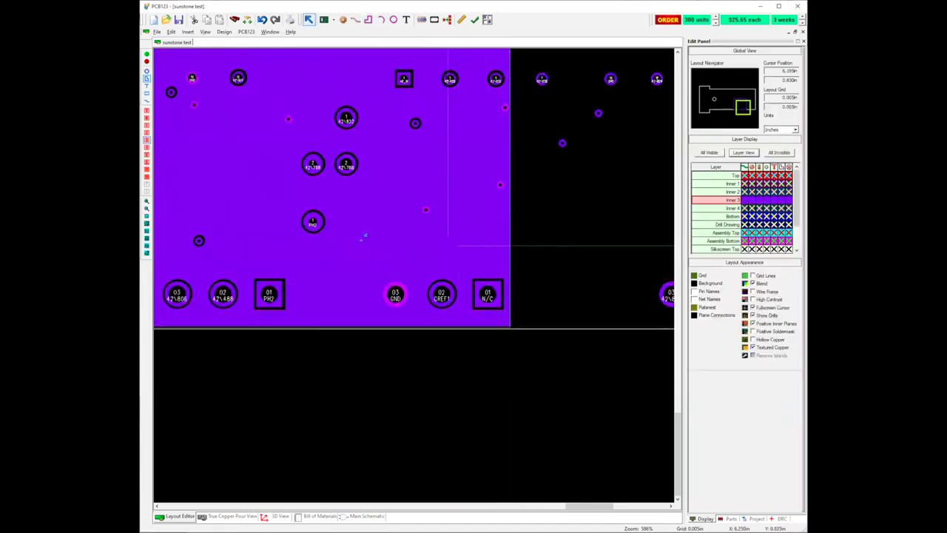
Move the GND polygon about 0.4 in left, ending between the GND and GREF1 pads, and paste a copy beside it with a narrow gap.
click(360, 241)
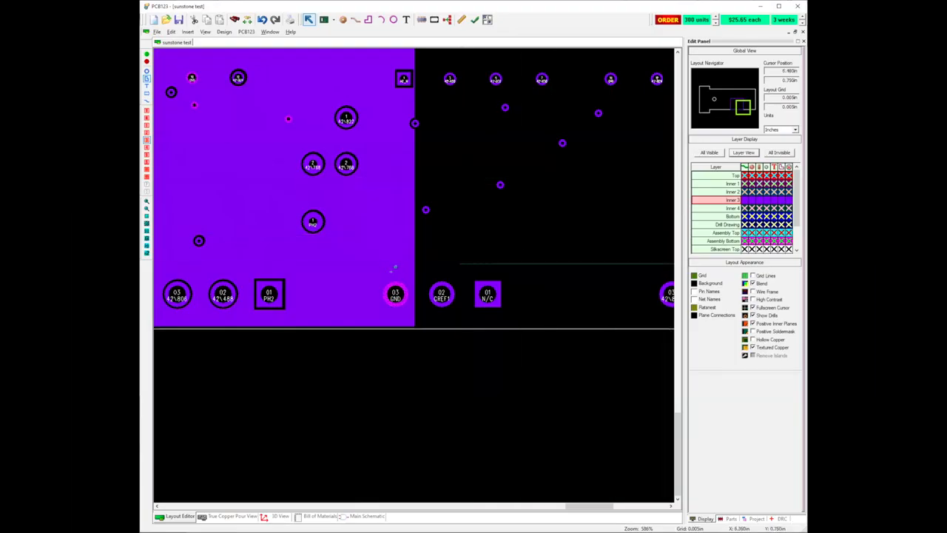
right_click(393, 276)
click(441, 305)
scroll(403, 285, down, 1)
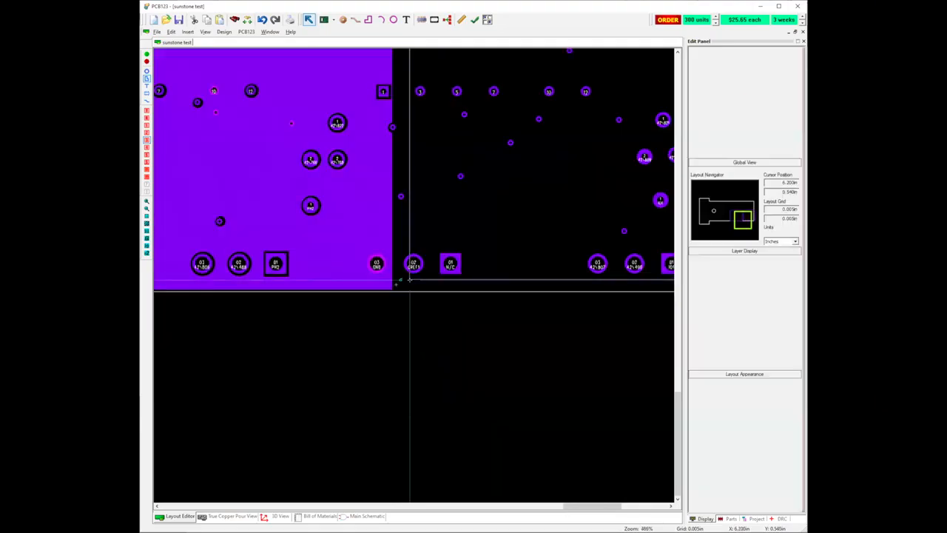
click(396, 284)
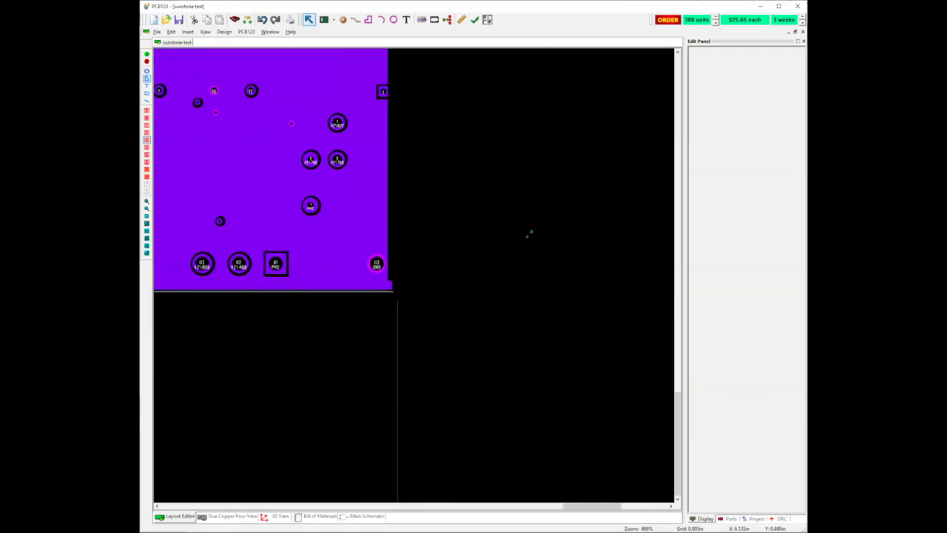
Set the copied polygon's net to GREF1 in its polygon properties.
right_click(525, 237)
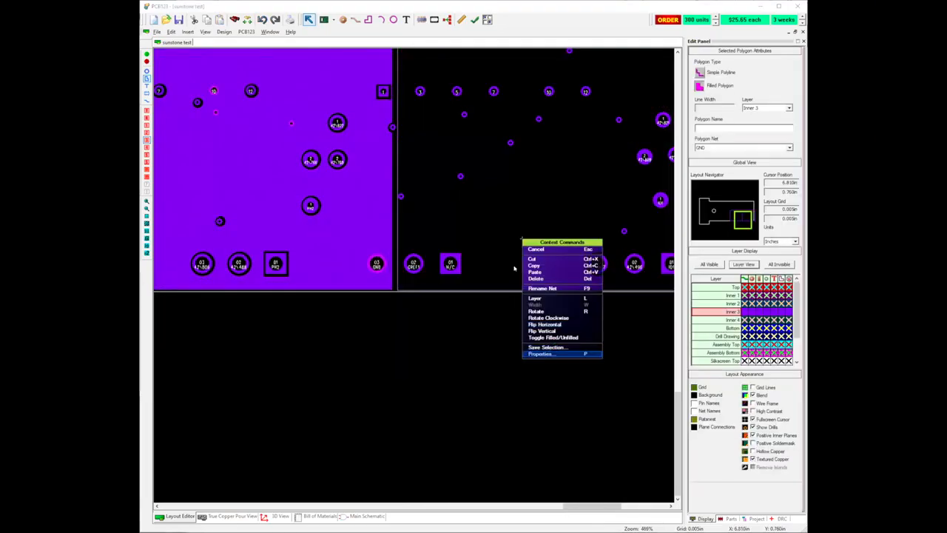
key(Return)
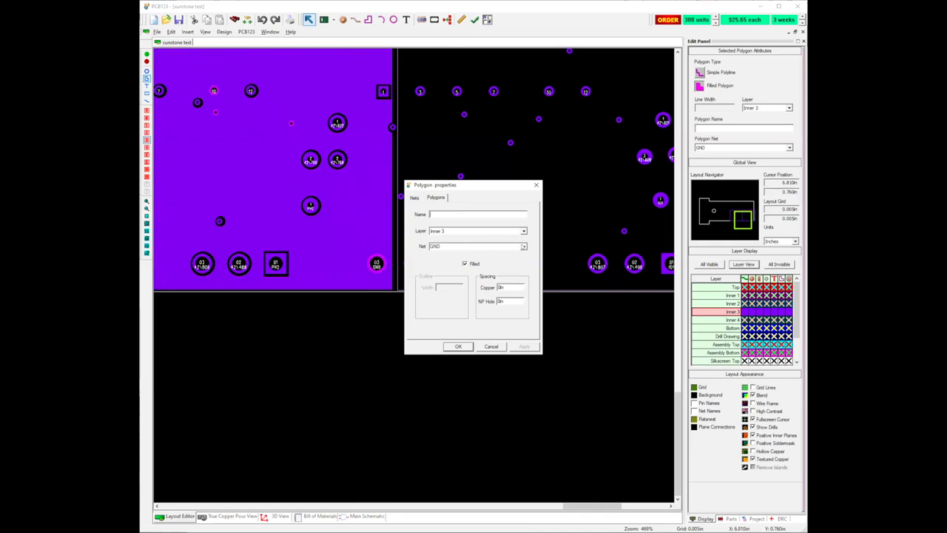
click(523, 247)
click(496, 260)
click(459, 346)
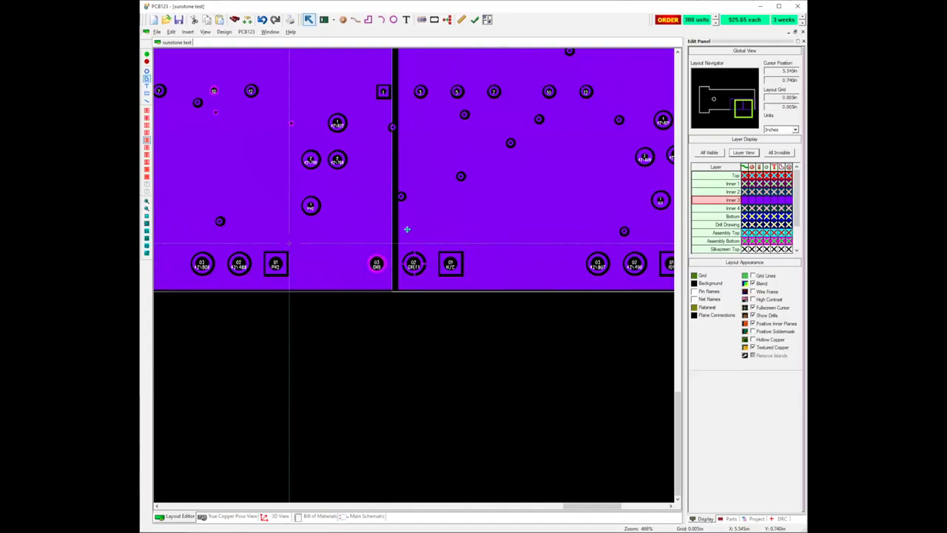
middle_drag(208, 215, 310, 257)
middle_drag(373, 161, 419, 212)
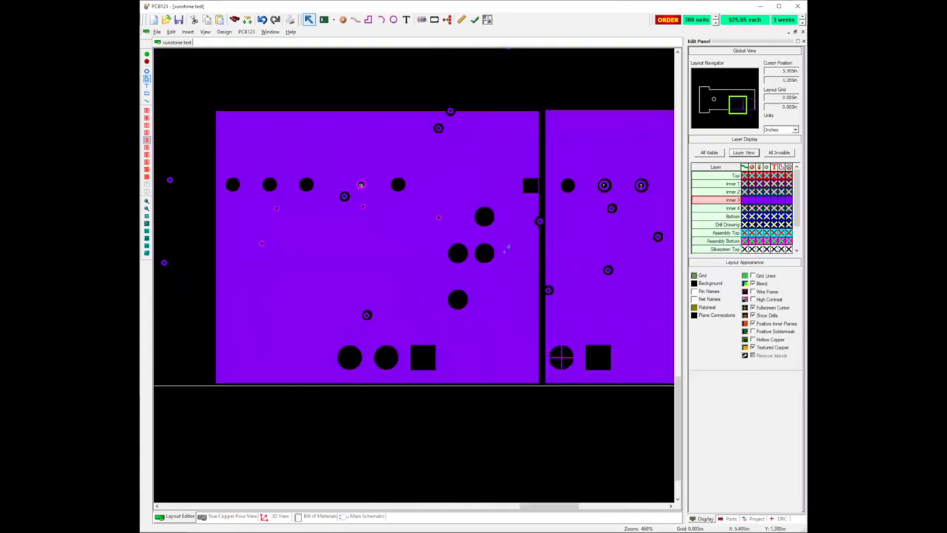
Examine the gap between the GND and GREF1 polygons on Inner 3 and the pads each polygon covers up to the board edge.
middle_drag(327, 239, 277, 231)
middle_drag(385, 268, 322, 272)
middle_drag(344, 342, 282, 343)
middle_drag(514, 230, 463, 236)
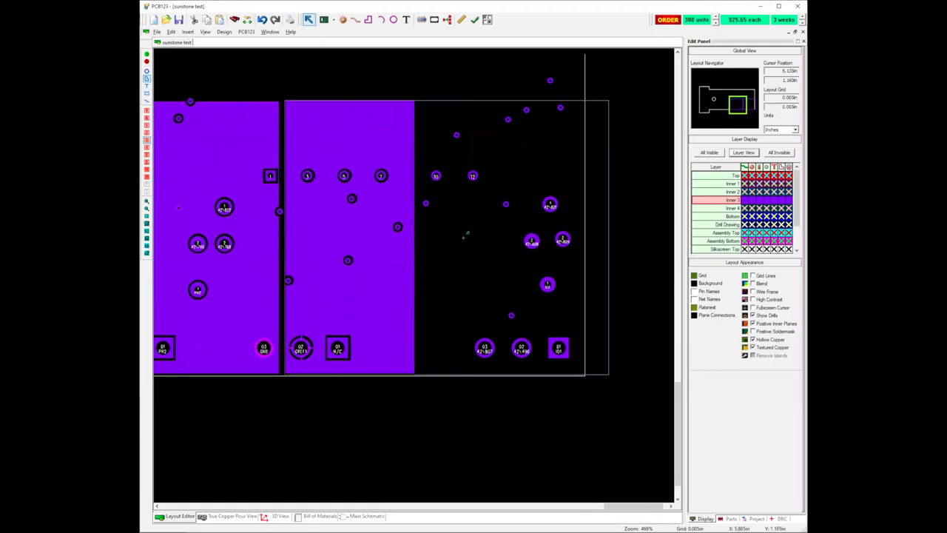
middle_drag(480, 334, 463, 334)
scroll(398, 273, up, 2)
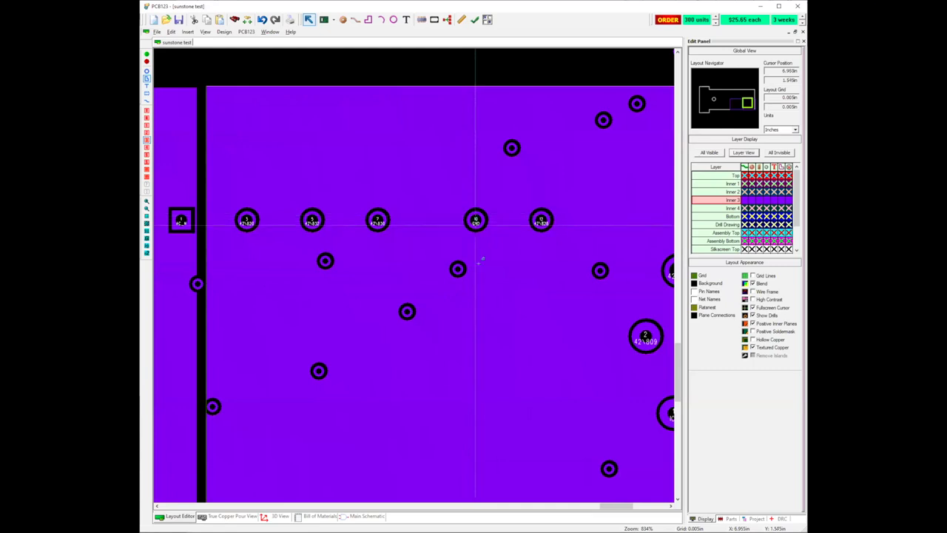
scroll(370, 279, up, 1)
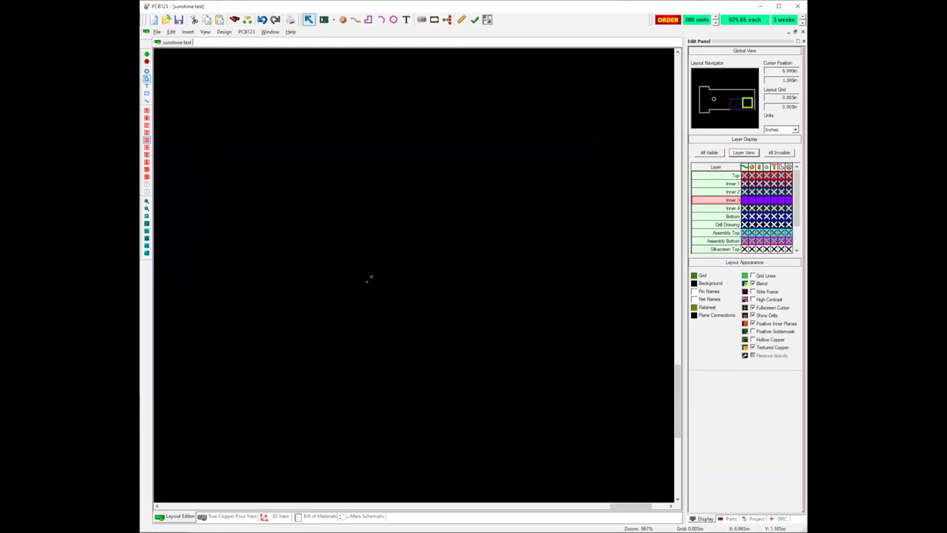
scroll(387, 292, down, 2)
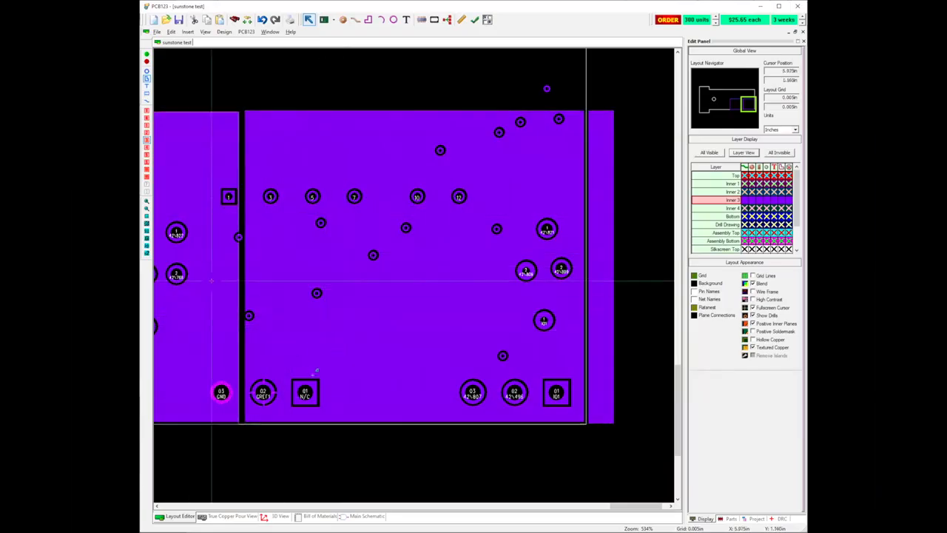
middle_drag(337, 256, 549, 247)
middle_drag(302, 260, 323, 271)
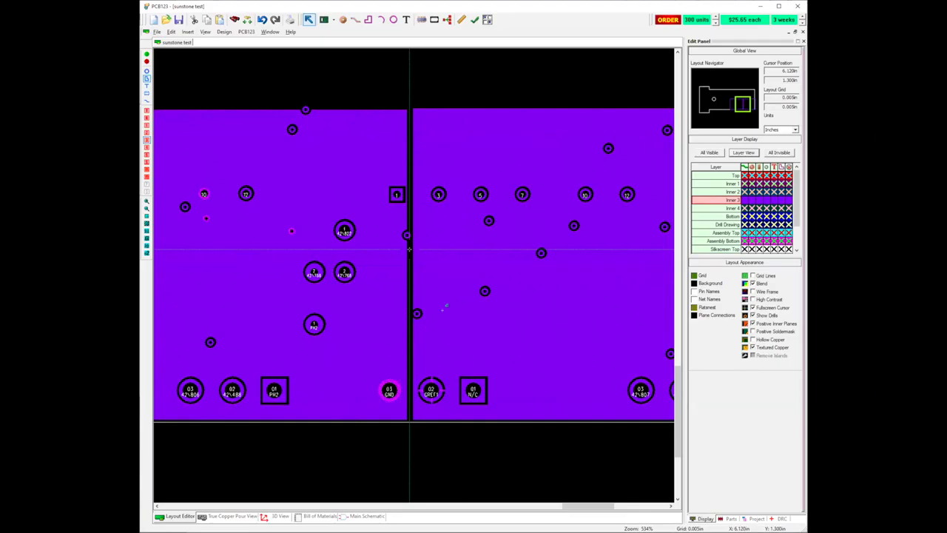
scroll(393, 281, down, 1)
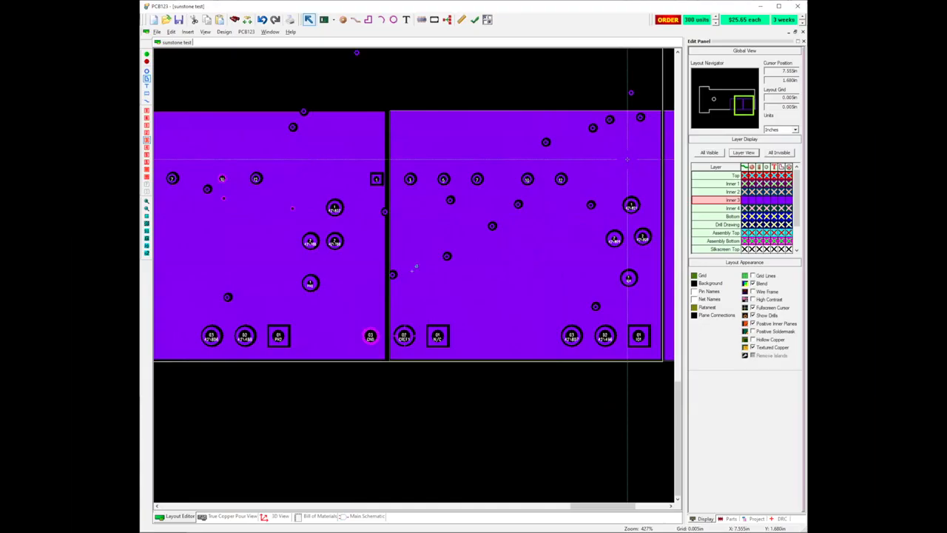
scroll(398, 280, down, 1)
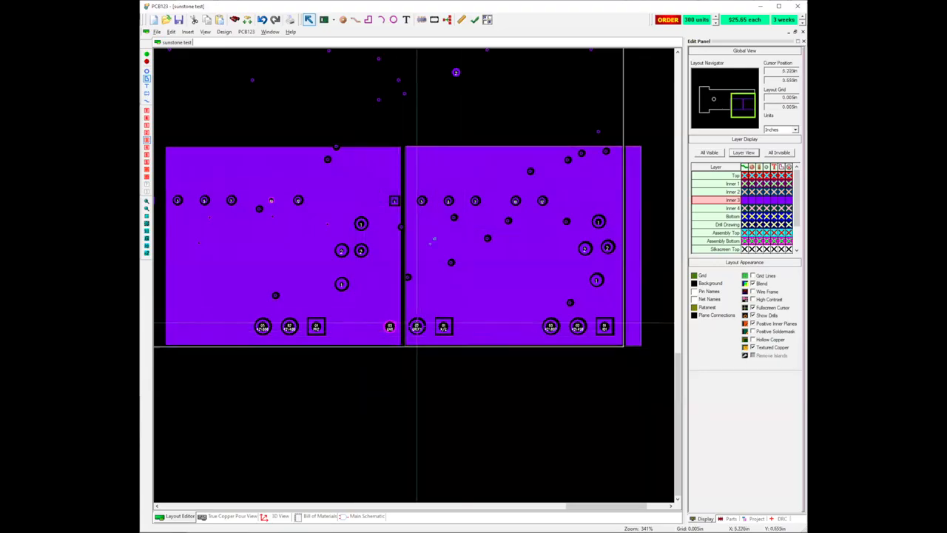
scroll(381, 278, down, 1)
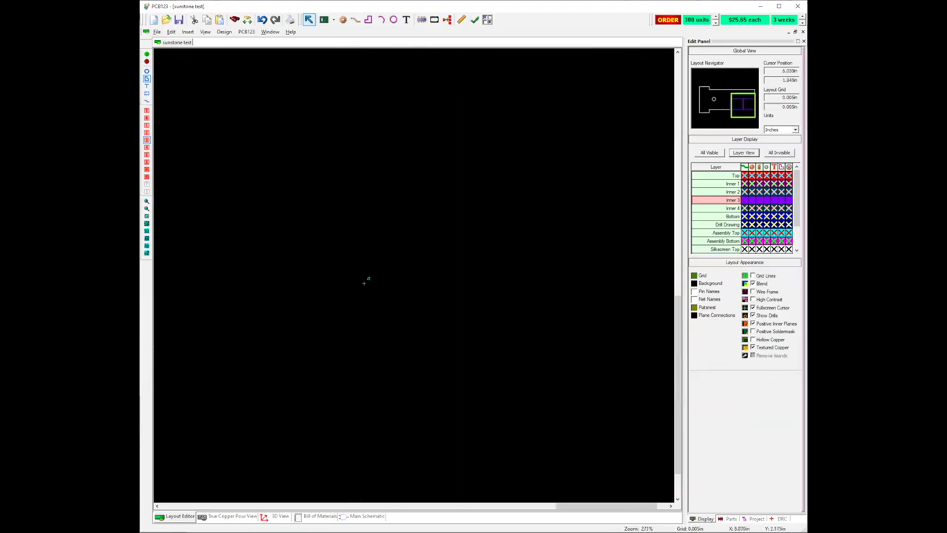
Inspect the rest of Inner 3 around the slot and round cutout, and compare it with the area covered by the two polygons.
middle_drag(413, 309, 603, 313)
scroll(474, 279, down, 1)
middle_drag(423, 257, 648, 248)
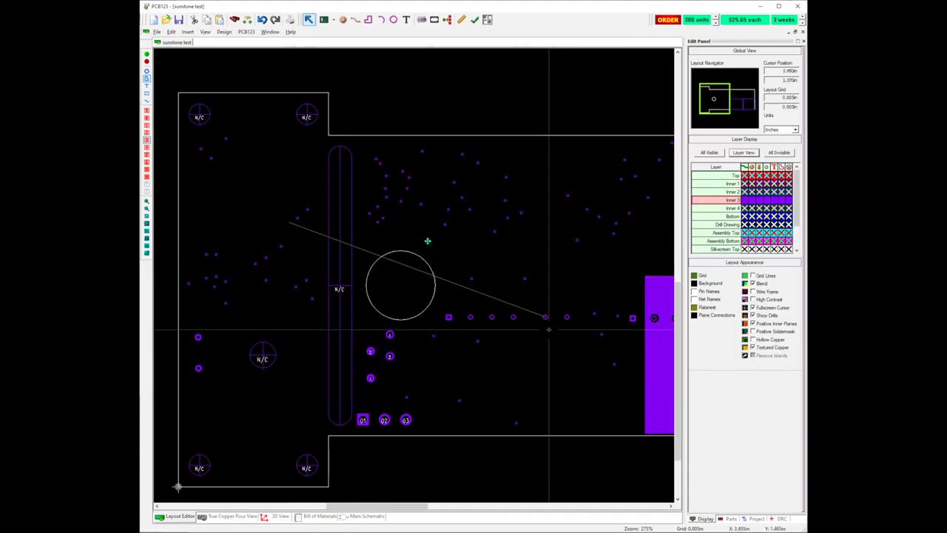
middle_drag(500, 350, 418, 332)
middle_drag(565, 322, 492, 321)
middle_drag(573, 357, 529, 354)
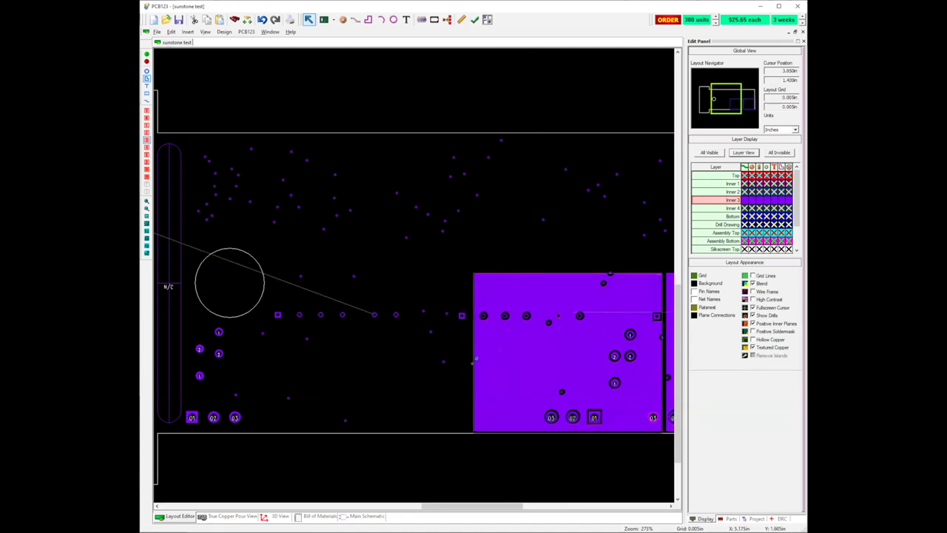
middle_drag(442, 403, 320, 394)
middle_drag(549, 401, 438, 402)
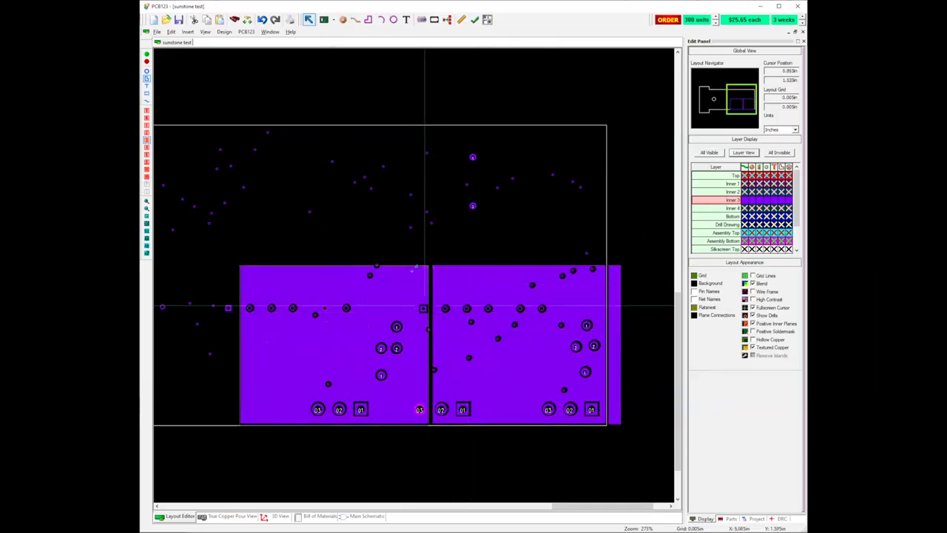
scroll(439, 311, up, 1)
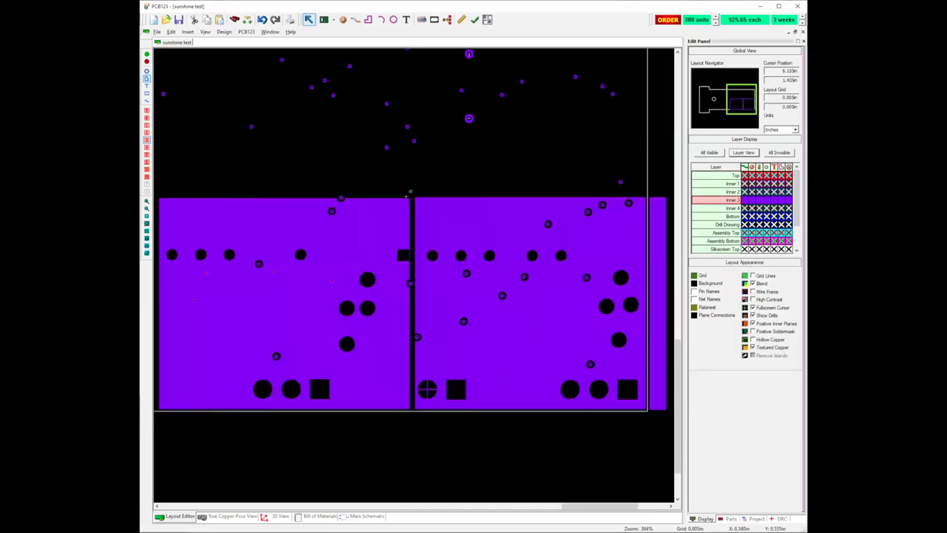
scroll(354, 196, up, 1)
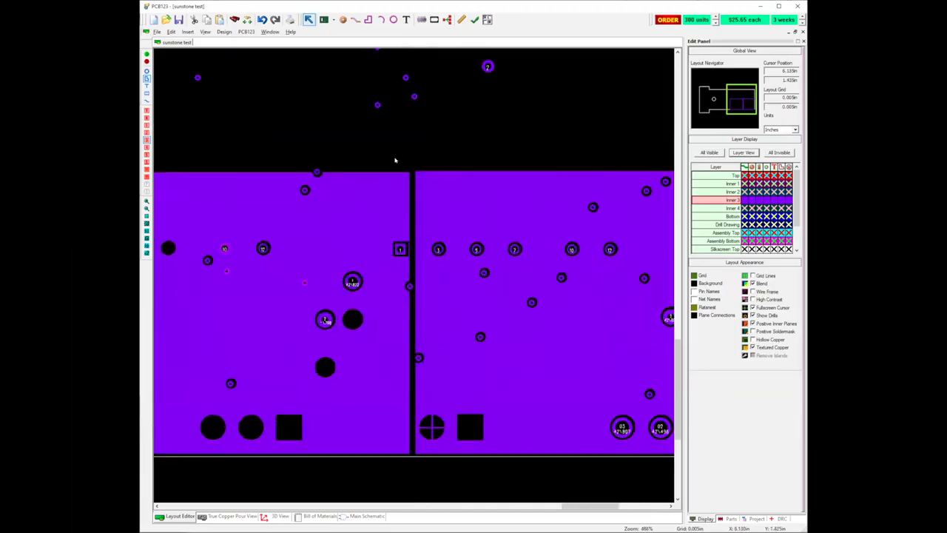
scroll(395, 160, down, 1)
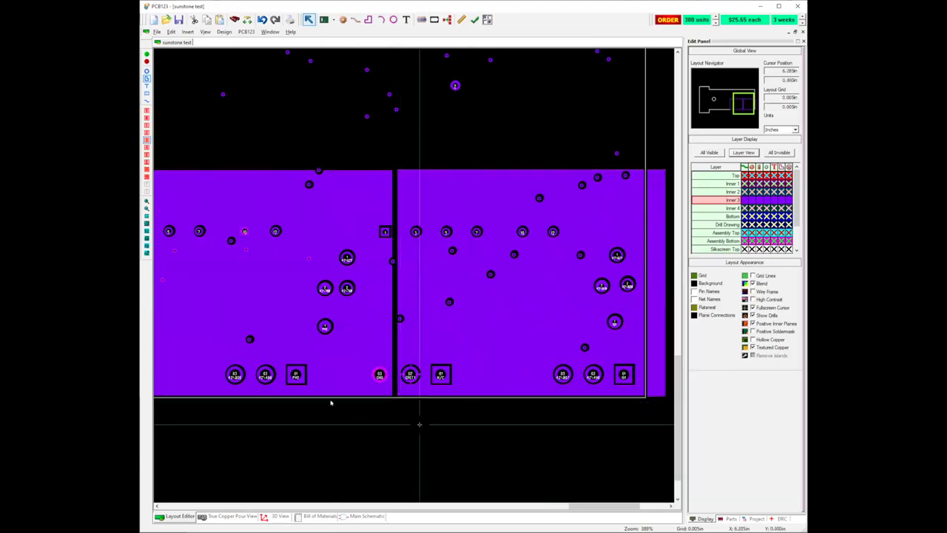
scroll(404, 304, down, 1)
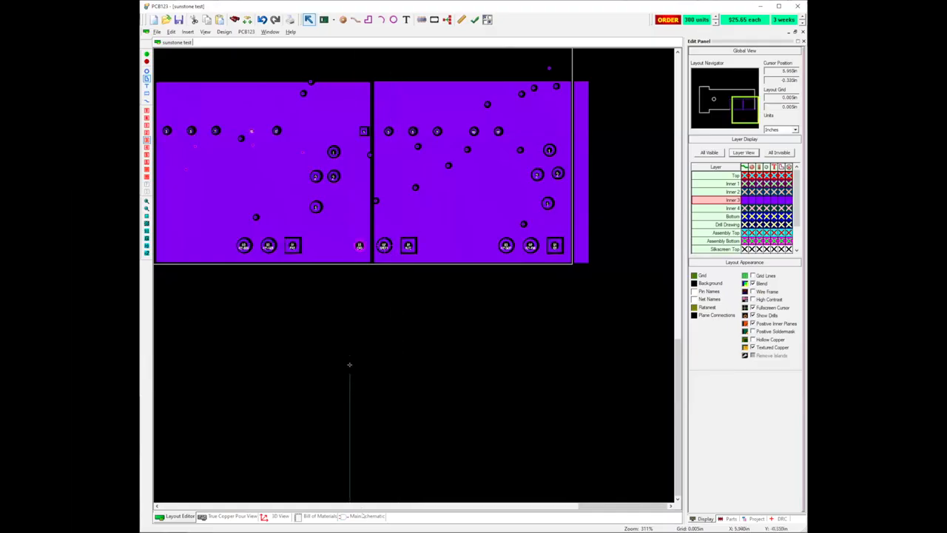
Open the main schematic and look over the three PBO-1-S15 power supply circuits and the full sheet.
click(368, 515)
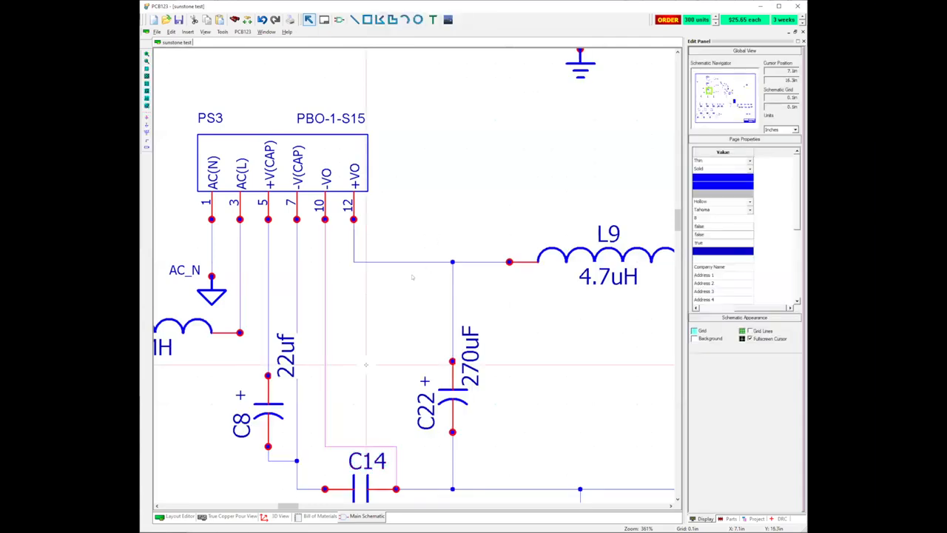
scroll(413, 276, down, 2)
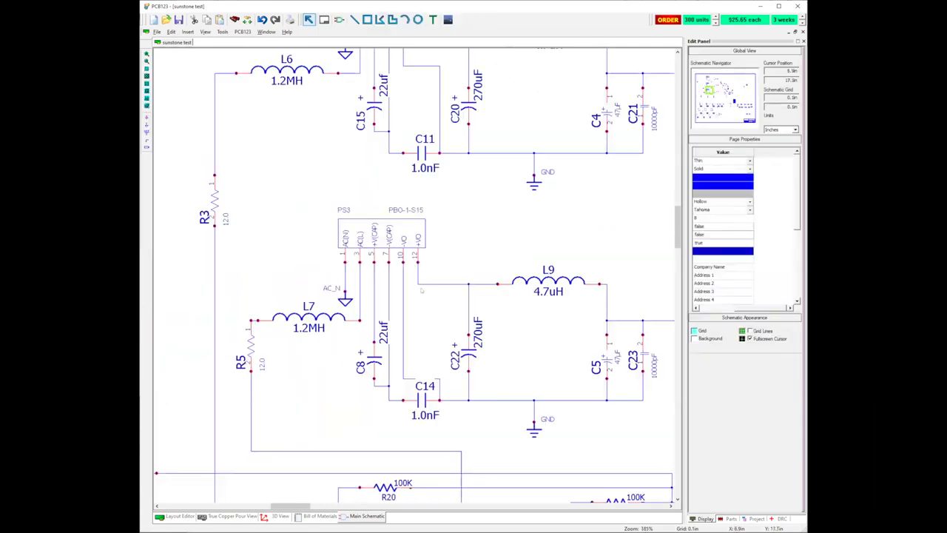
scroll(386, 346, down, 1)
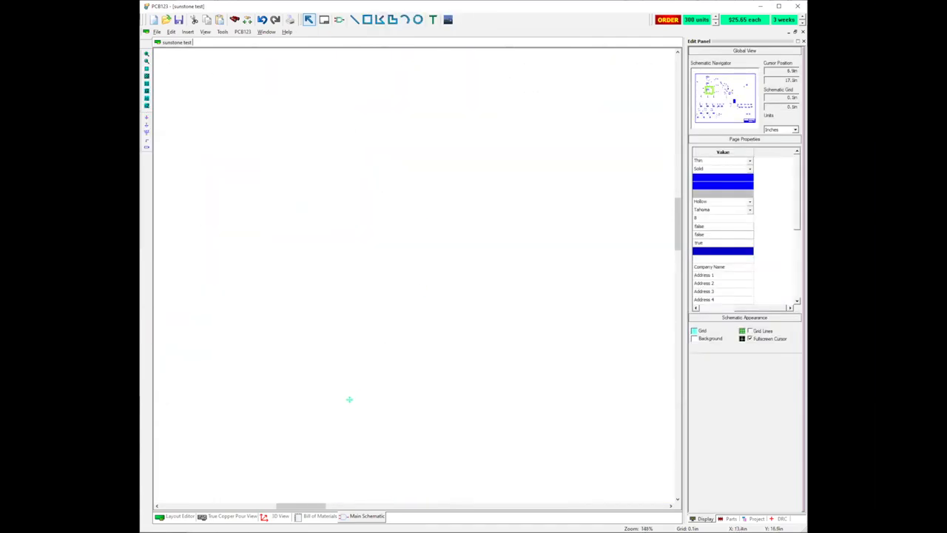
scroll(353, 274, down, 1)
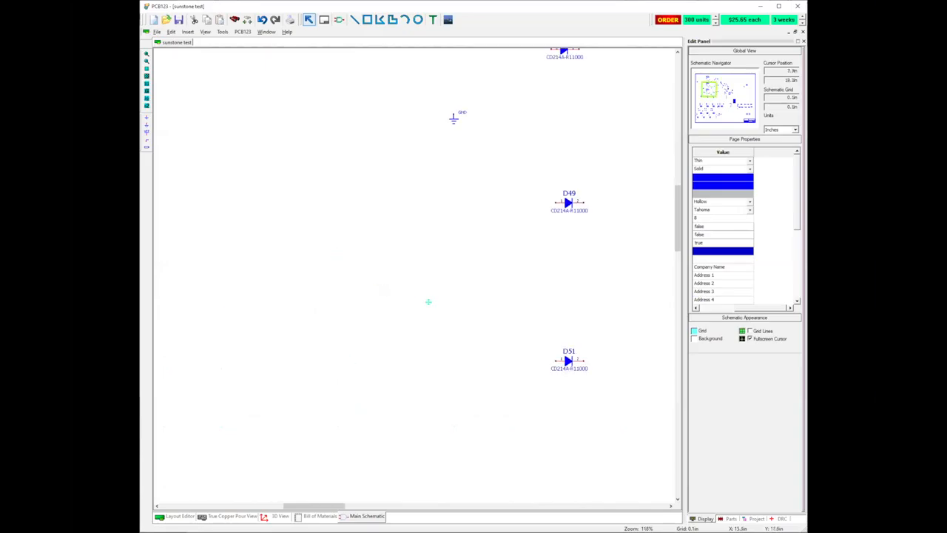
middle_drag(372, 268, 450, 352)
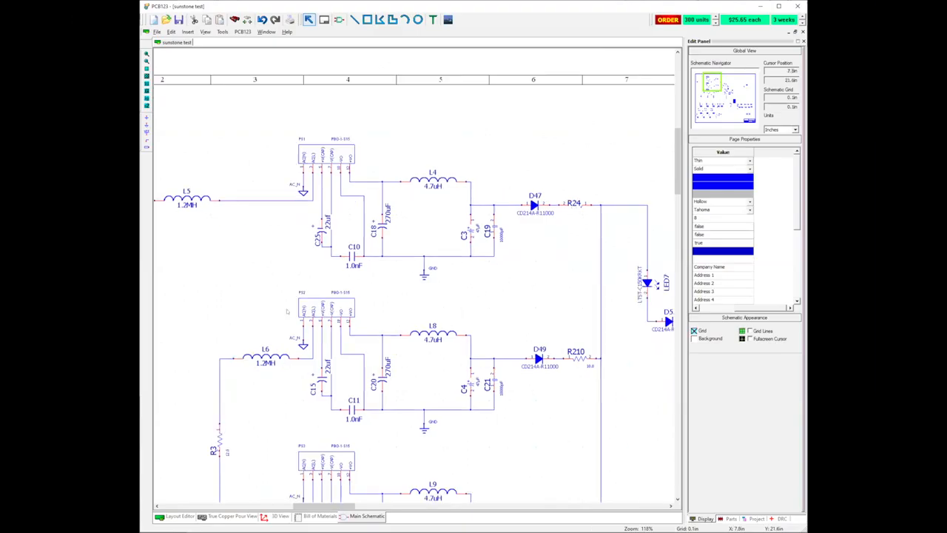
scroll(429, 293, down, 1)
scroll(416, 296, down, 4)
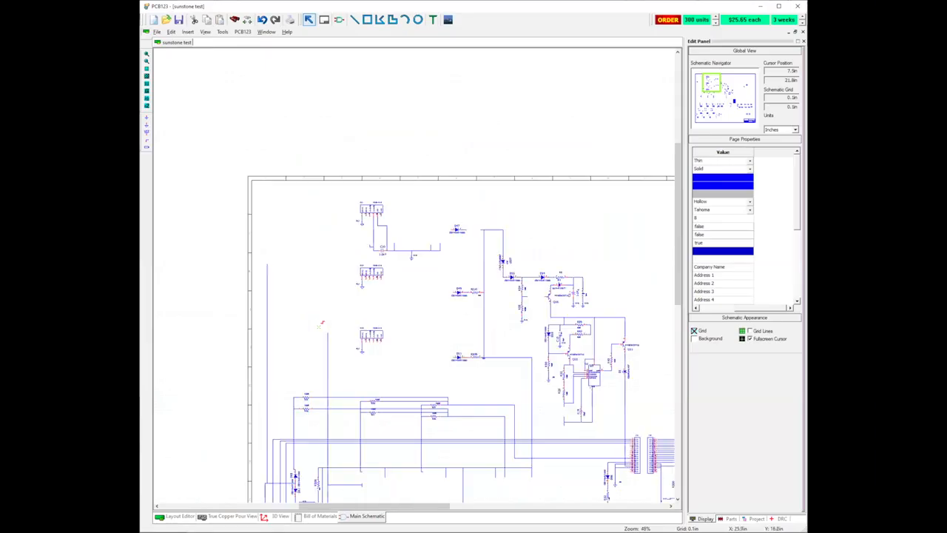
scroll(418, 318, down, 1)
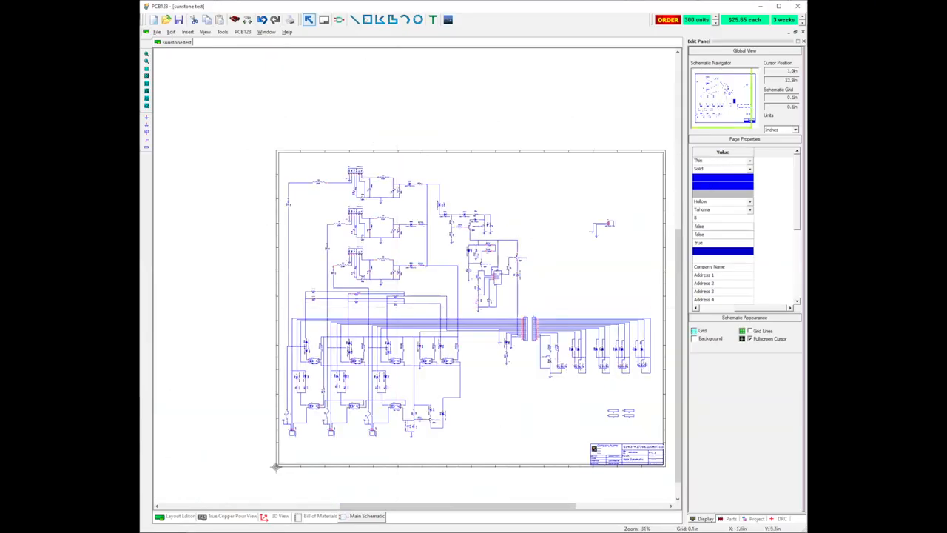
Draw rectangles around the schematic's three functional blocks: the circuitry right of the connectors, the lower-left optocoupler circuits and the upper-left power supplies.
click(367, 19)
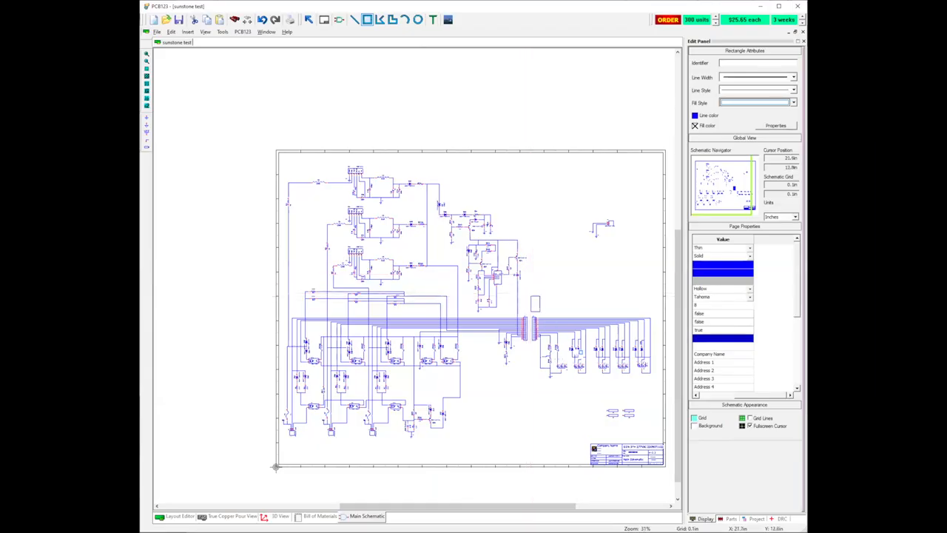
drag(648, 398, 653, 387)
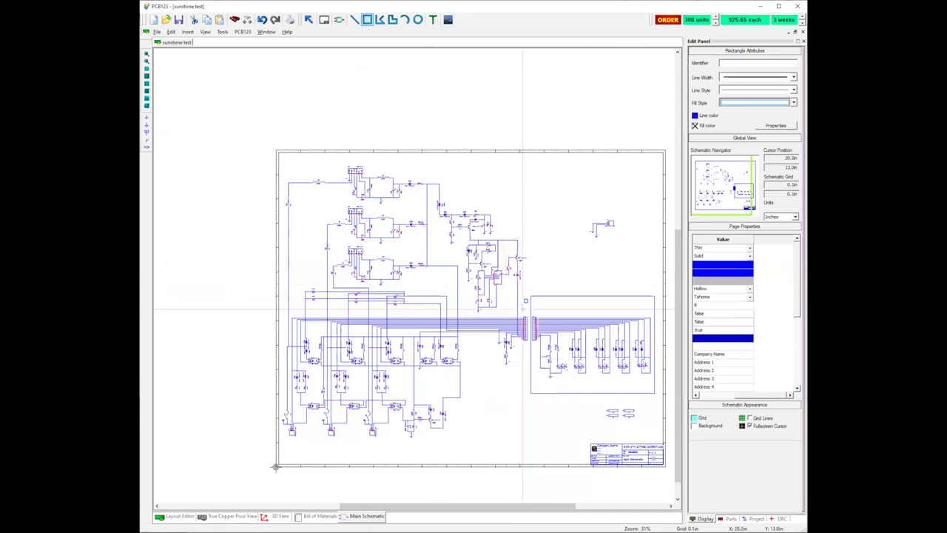
drag(488, 355, 280, 448)
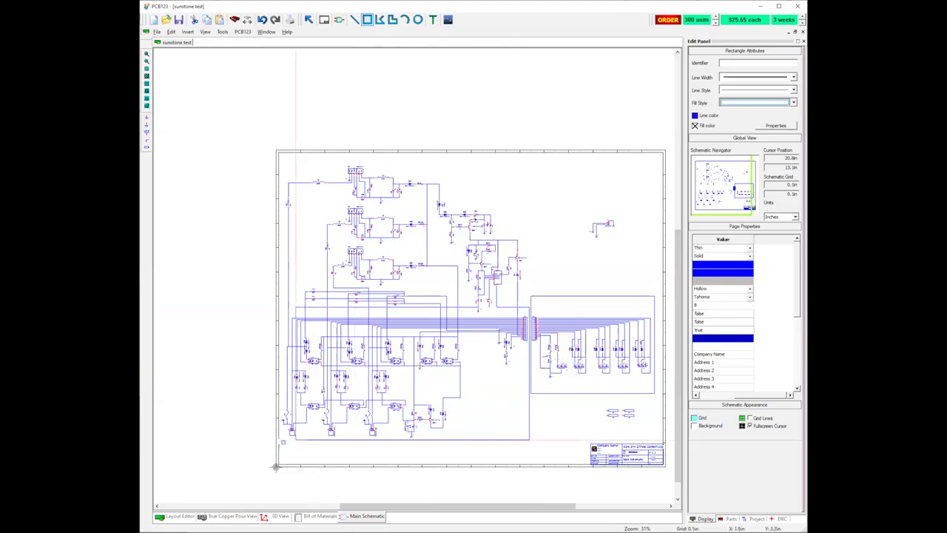
key(Delete)
key(ctrl+z)
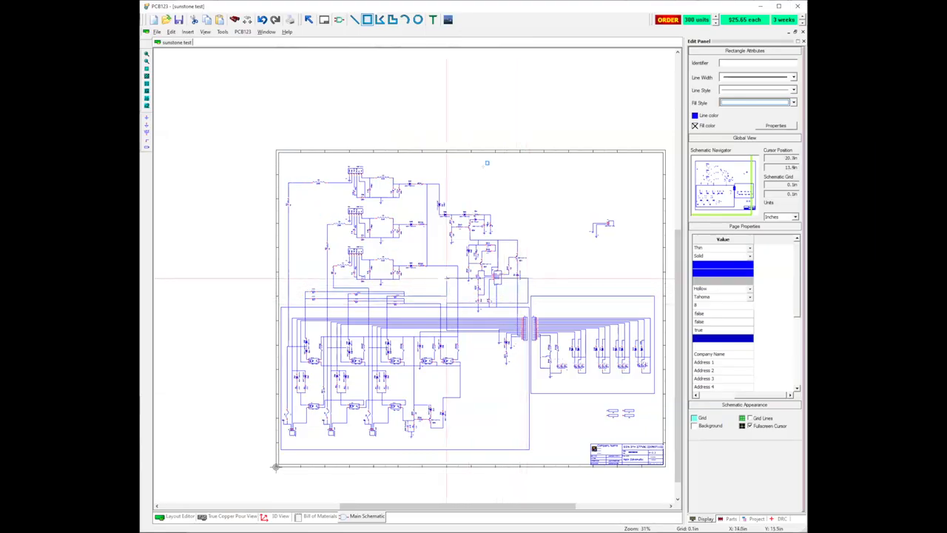
drag(446, 278, 285, 160)
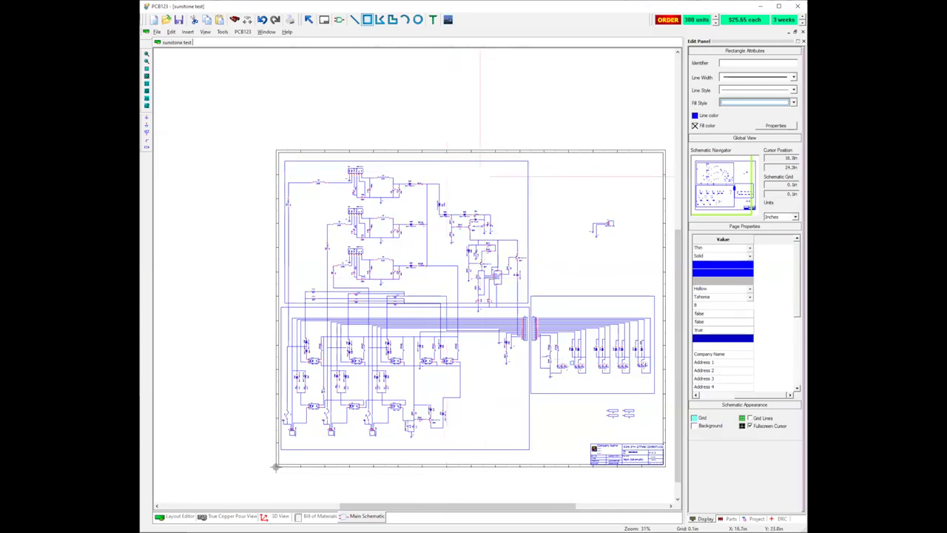
Place a copy of diode D85 in the empty area of the power supply block, between resistors R209 and R33.
scroll(488, 331, up, 1)
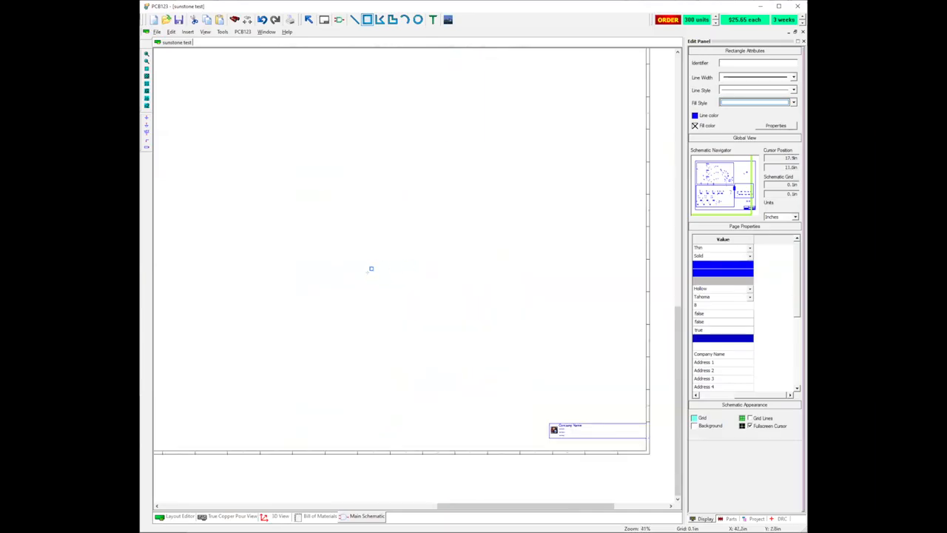
scroll(277, 176, up, 1)
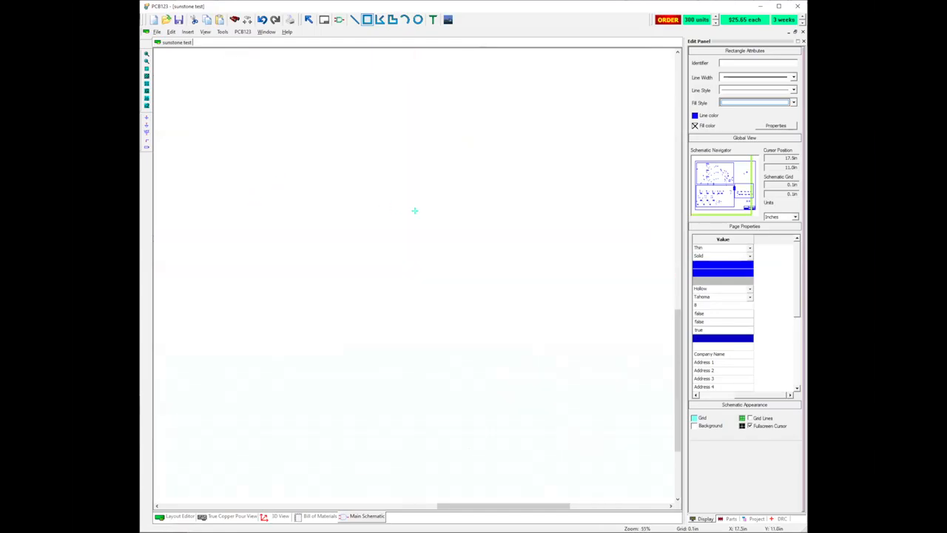
scroll(414, 211, up, 1)
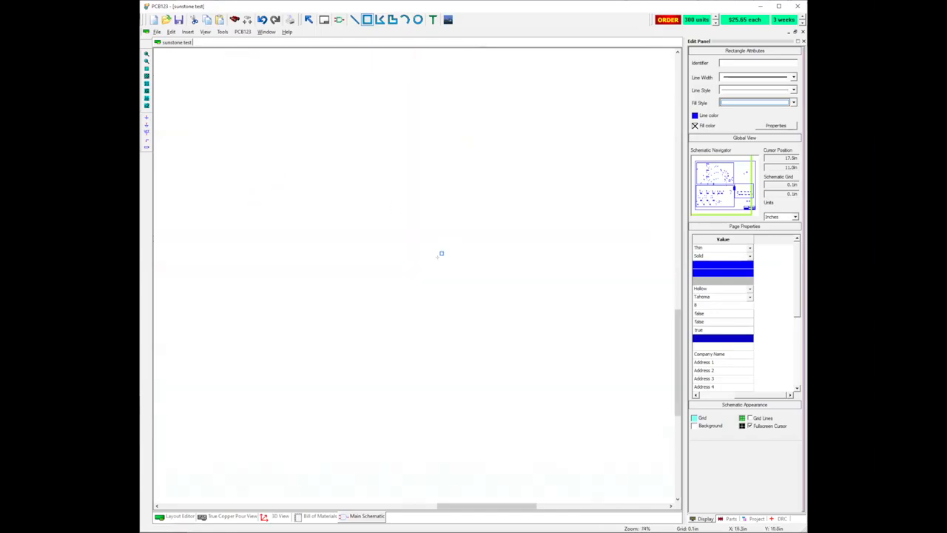
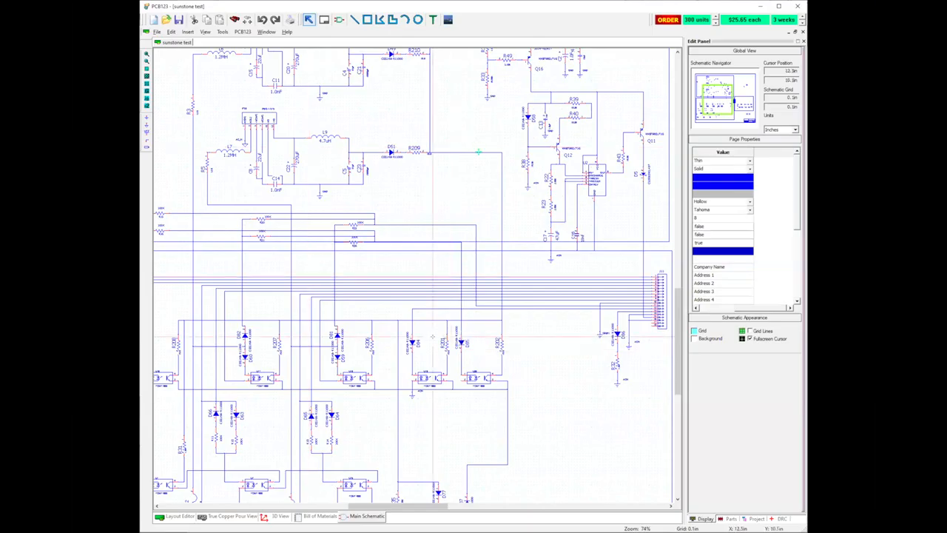
drag(461, 342, 452, 131)
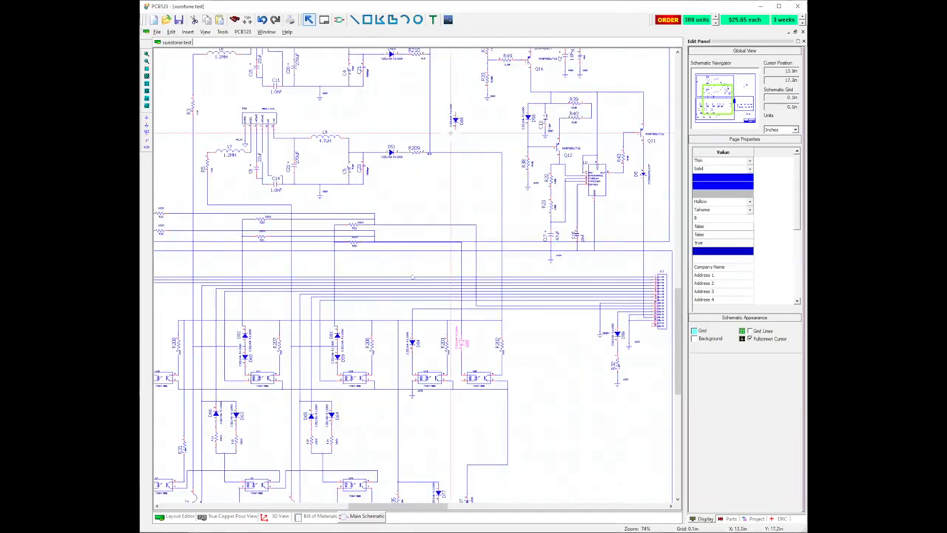
scroll(428, 160, up, 3)
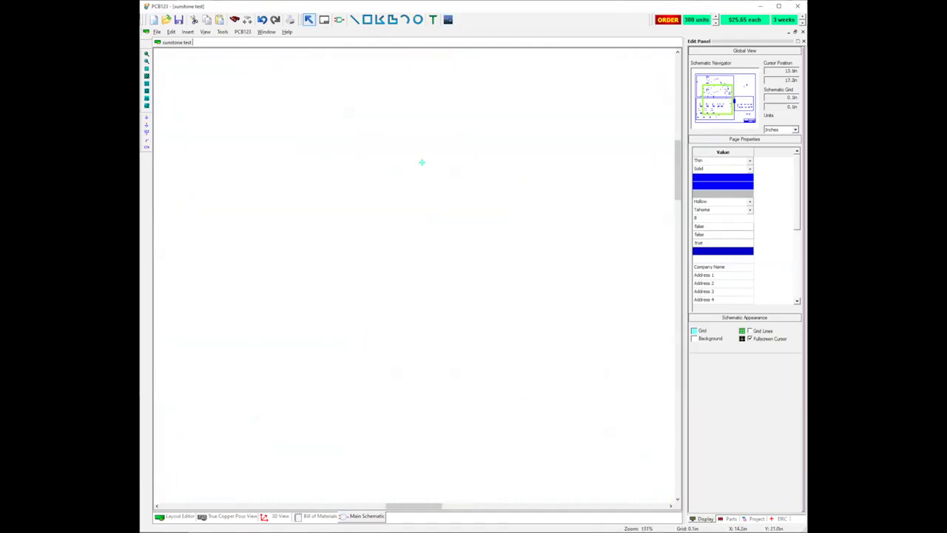
middle_drag(326, 470, 363, 220)
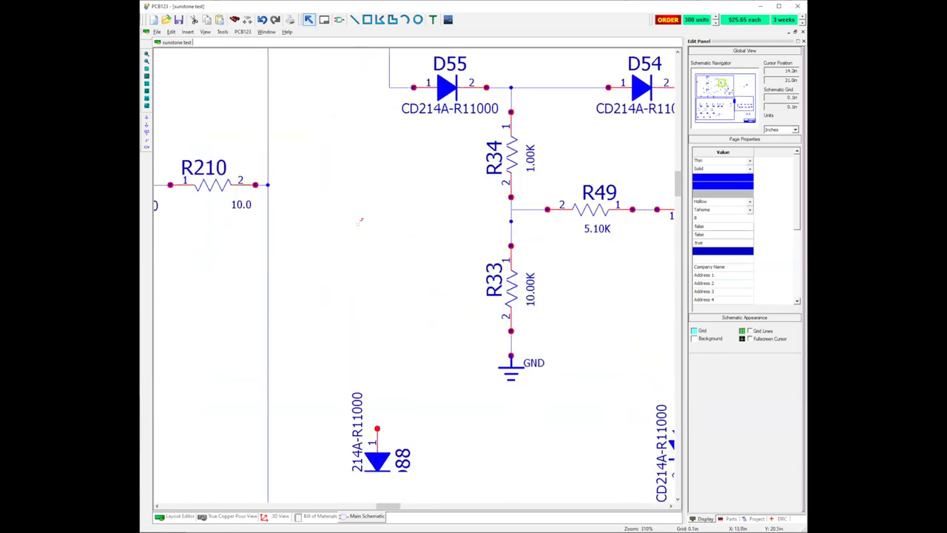
middle_drag(364, 280, 367, 213)
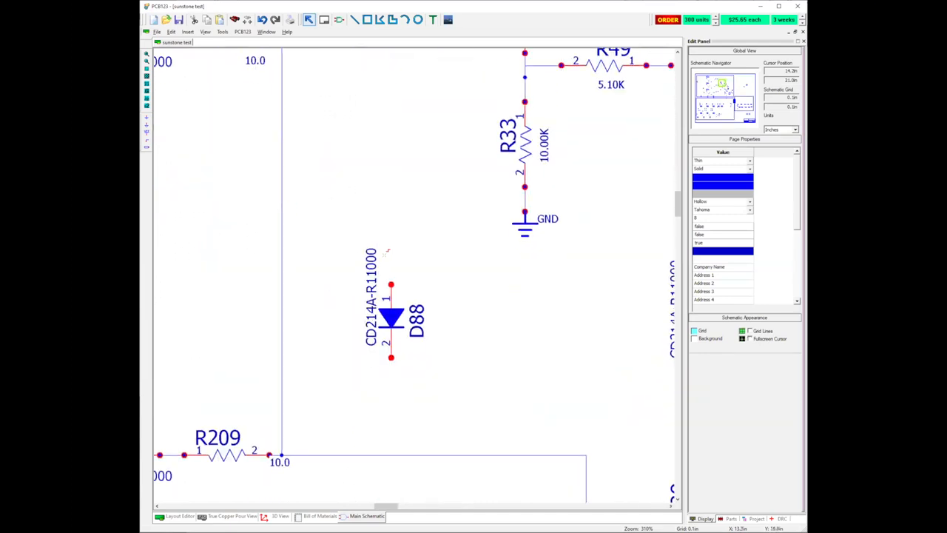
Look over the whole schematic sheet with the outlined functional blocks and the copied diode.
click(390, 284)
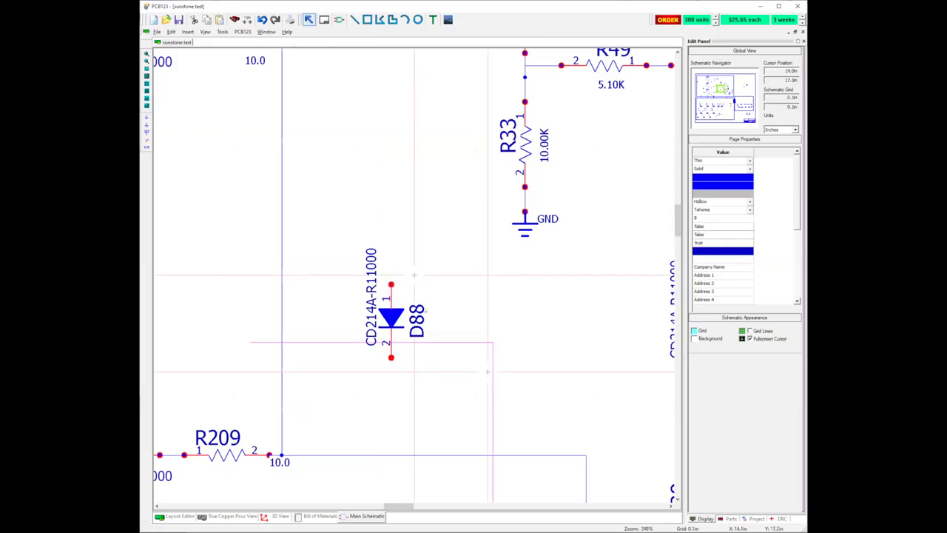
scroll(436, 310, up, 1)
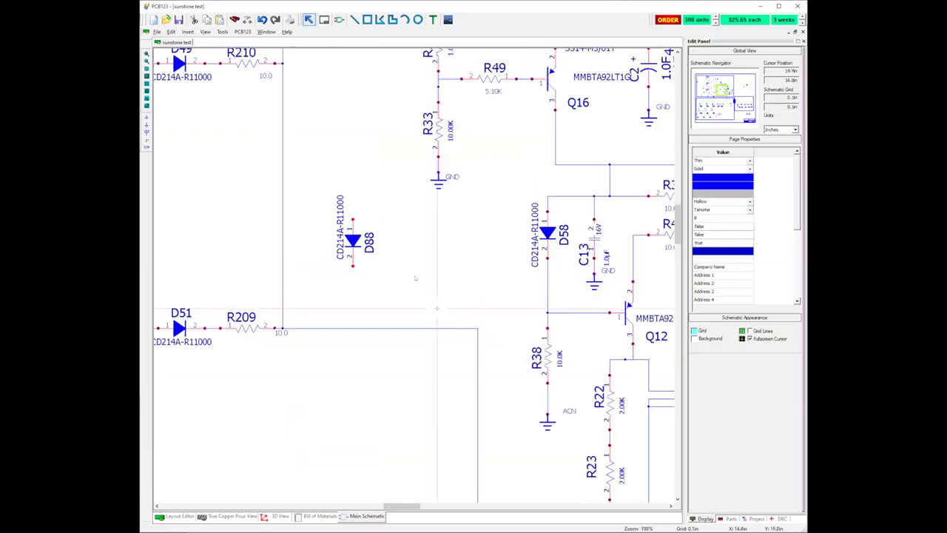
scroll(416, 389, down, 2)
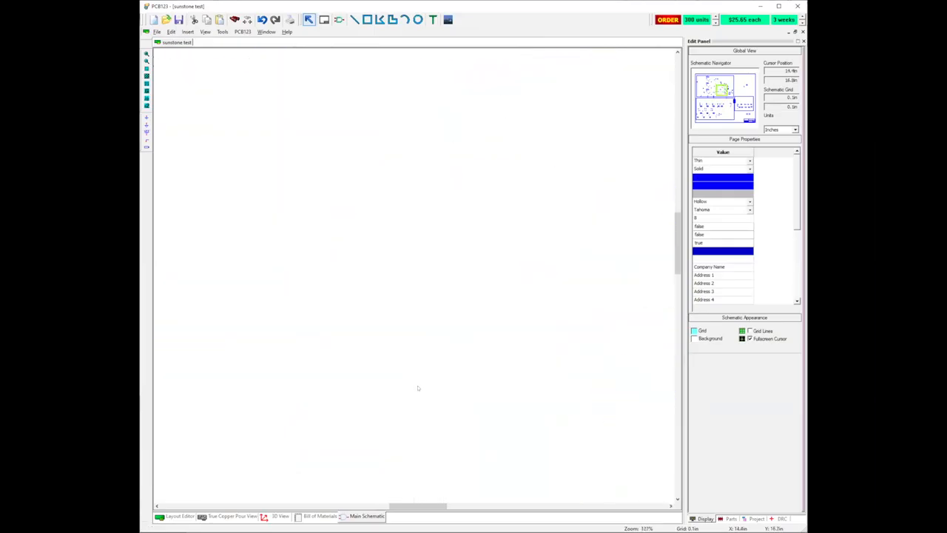
scroll(481, 256, down, 2)
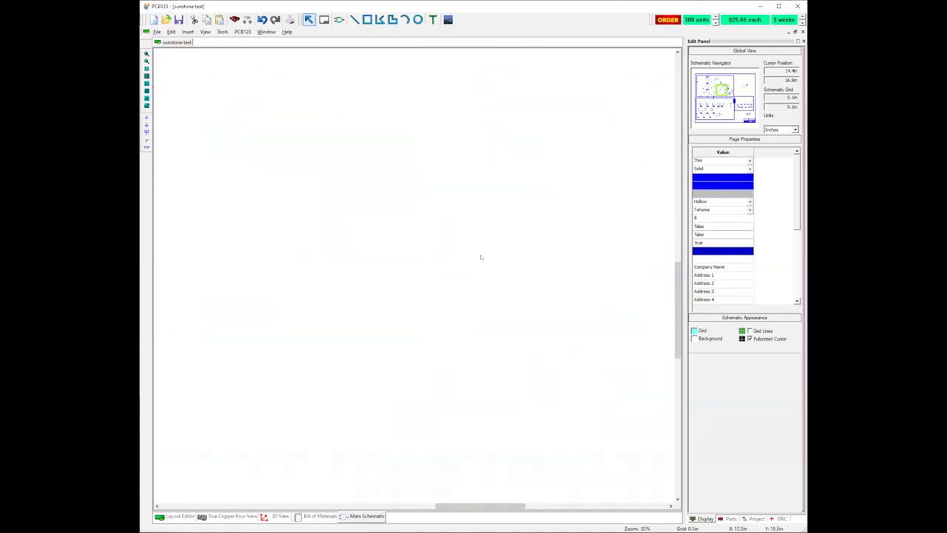
scroll(398, 279, down, 1)
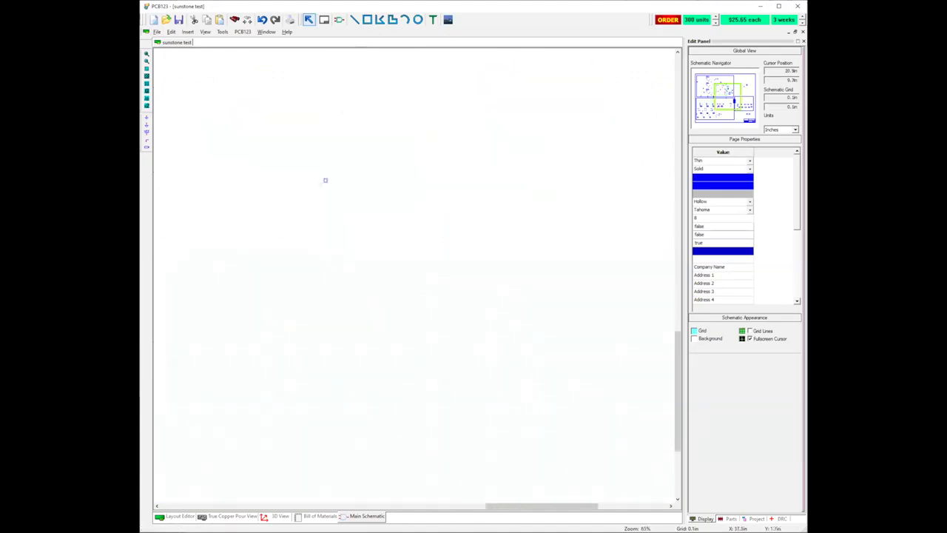
scroll(323, 177, down, 2)
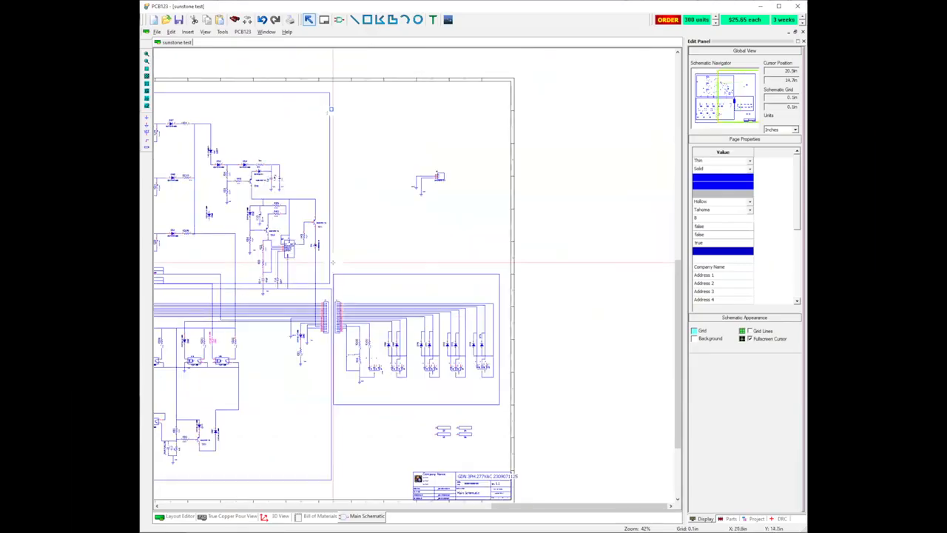
middle_drag(337, 122, 507, 123)
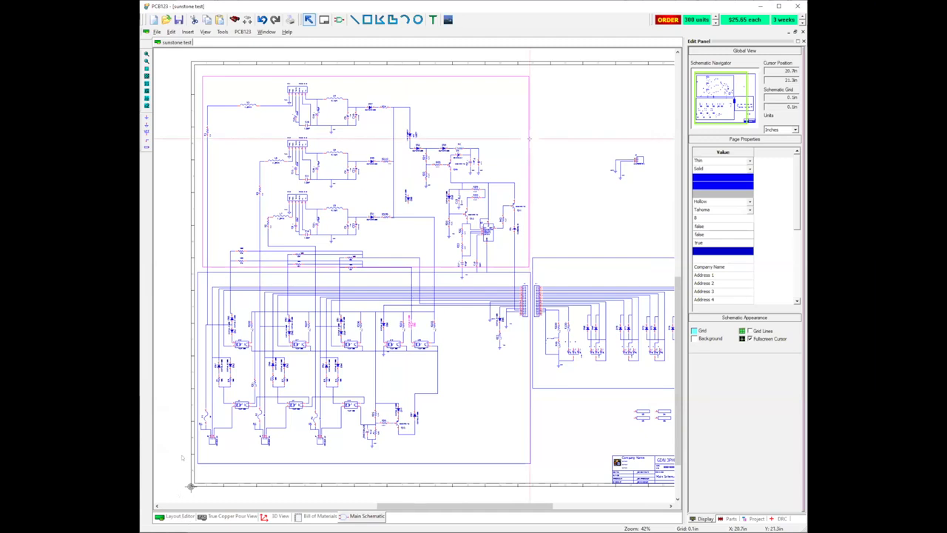
Open the board layout and show all of its layers.
click(179, 516)
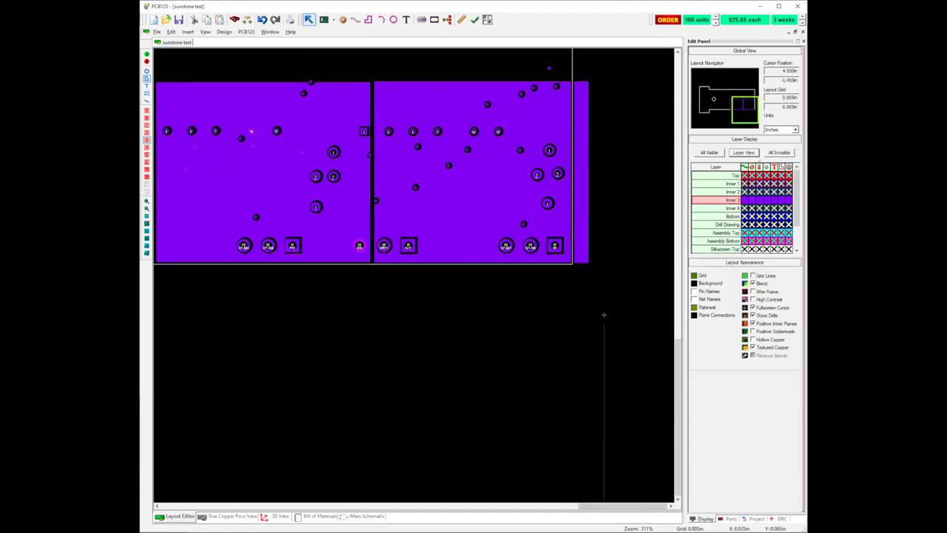
click(708, 152)
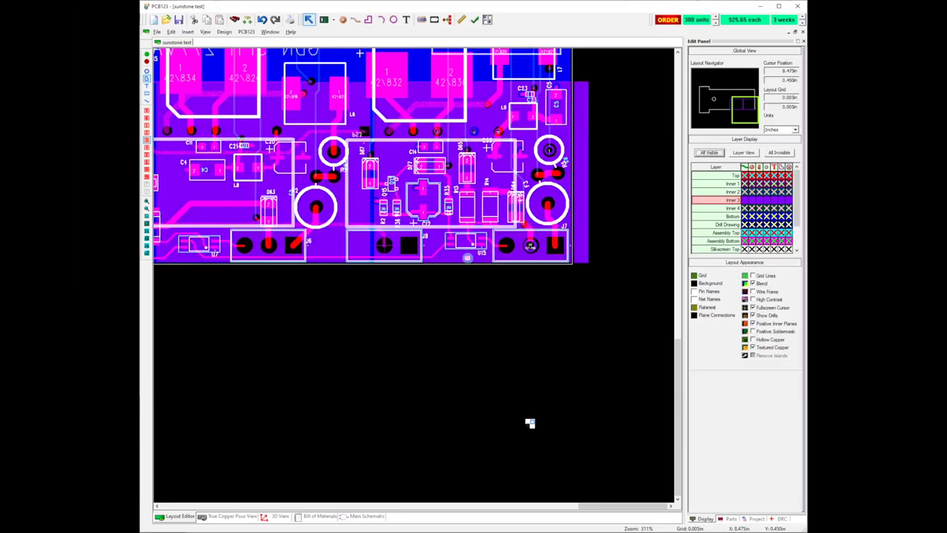
Return to the main schematic and undo the diode copy and the three block rectangles.
key(ctrl+Tab)
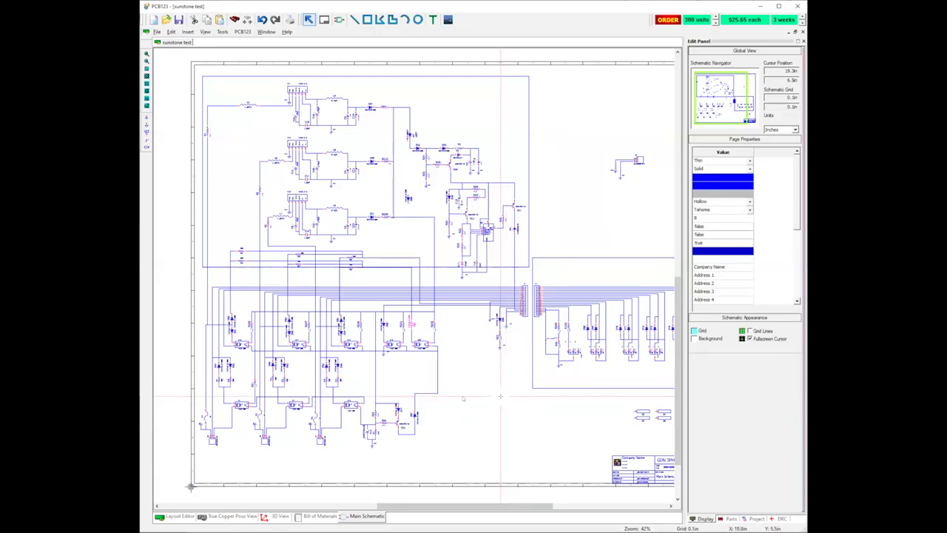
key(ctrl+z)
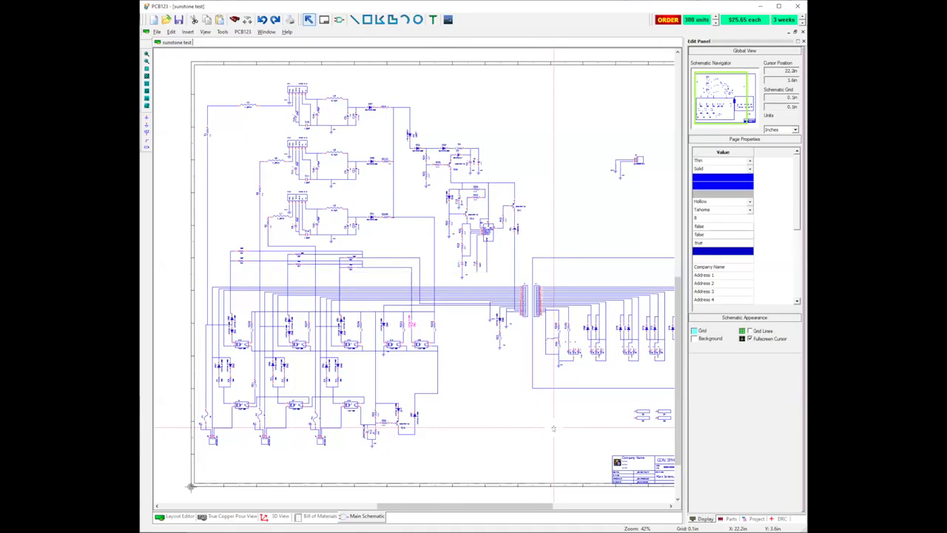
key(ctrl+z)
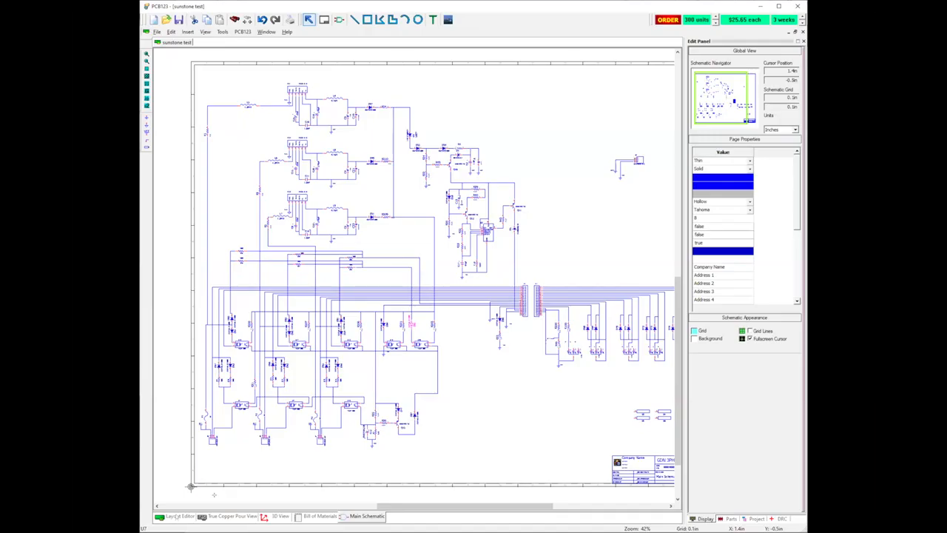
Open the board layout and make Top the active layer.
click(176, 516)
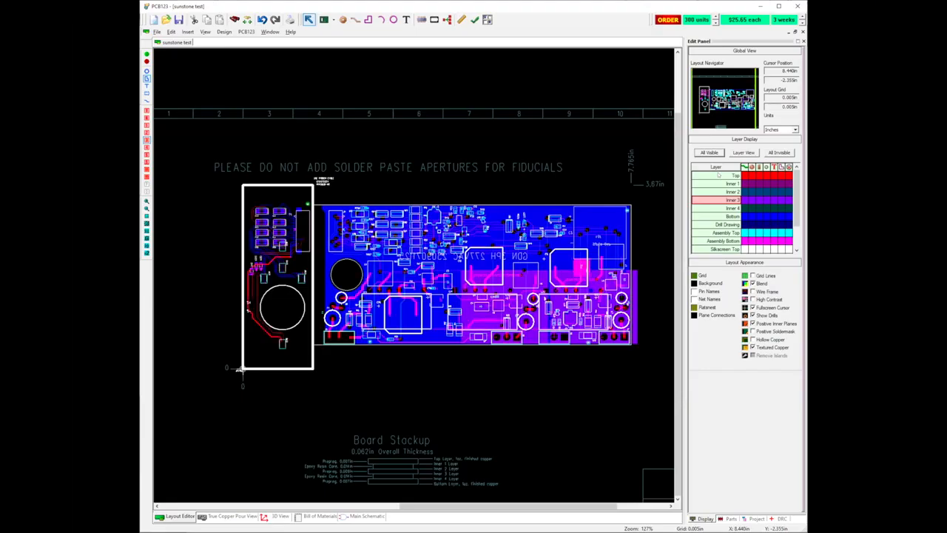
click(718, 175)
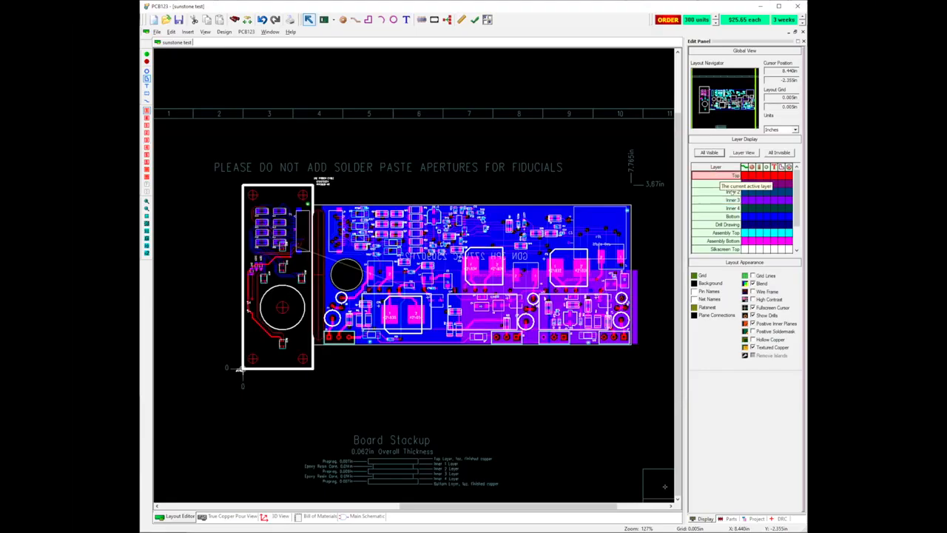
right_click(730, 178)
click(237, 75)
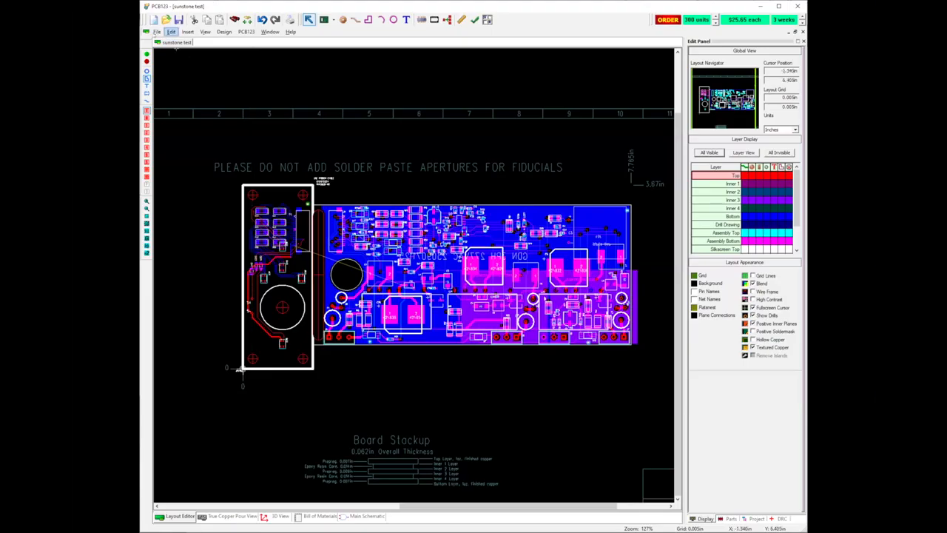
click(157, 31)
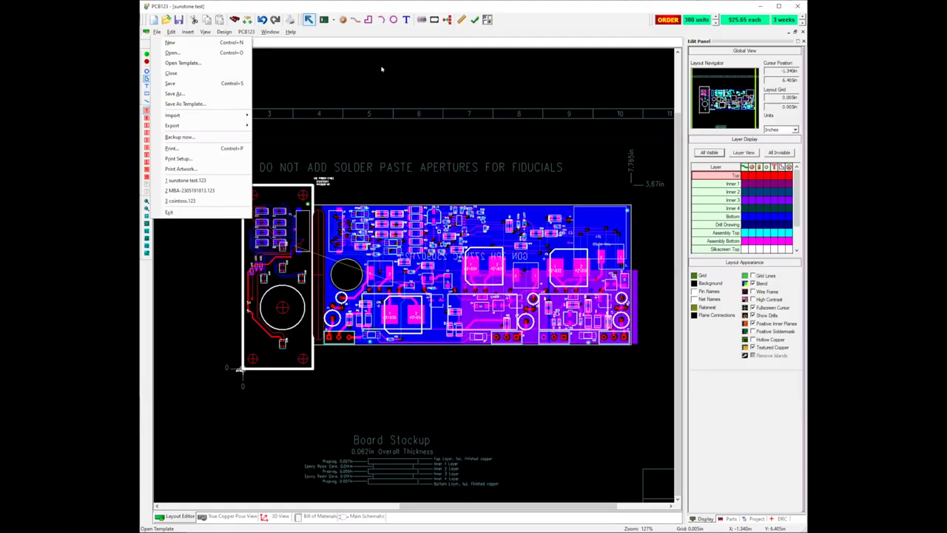
click(178, 84)
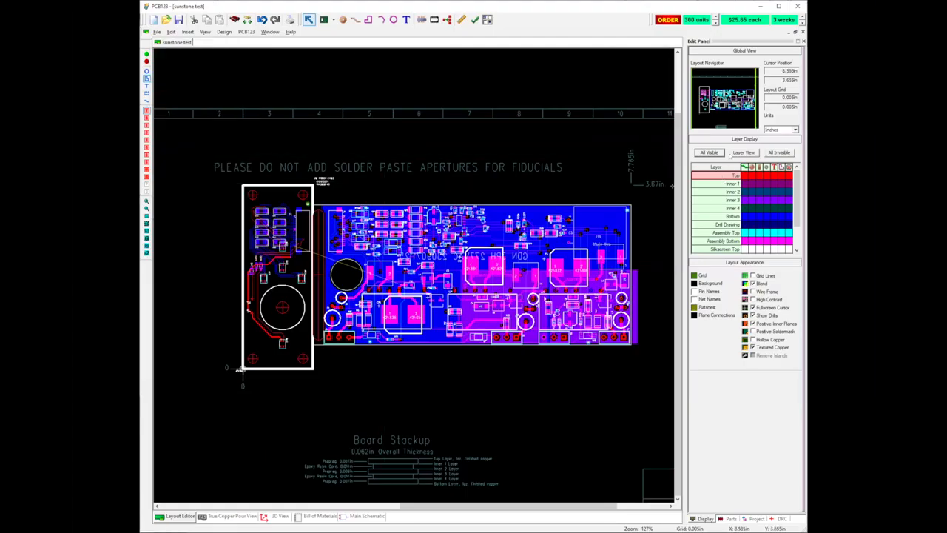
Examine the layout's layers in single-layer view, going through Inner 1, Inner 2, Inner 3 and Inner 4, and return to the main schematic.
click(743, 153)
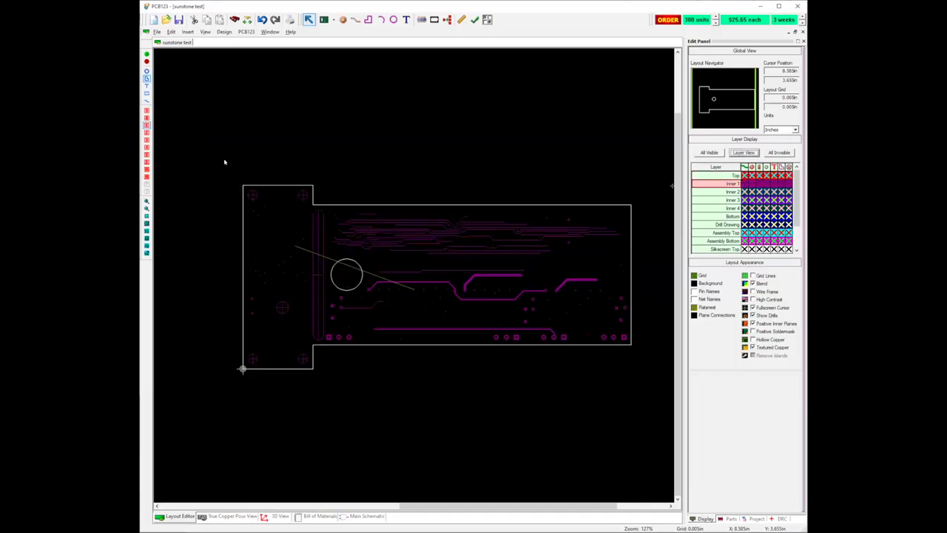
key(4)
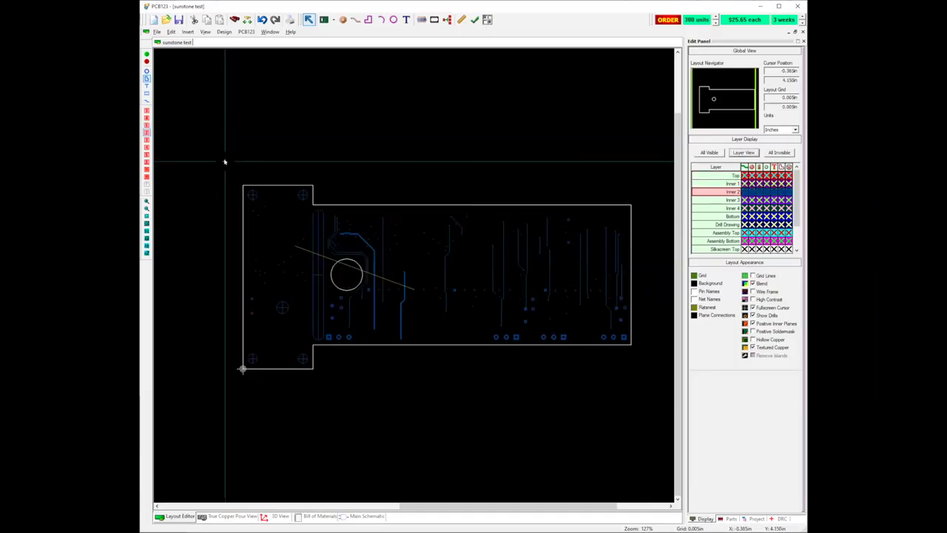
click(707, 201)
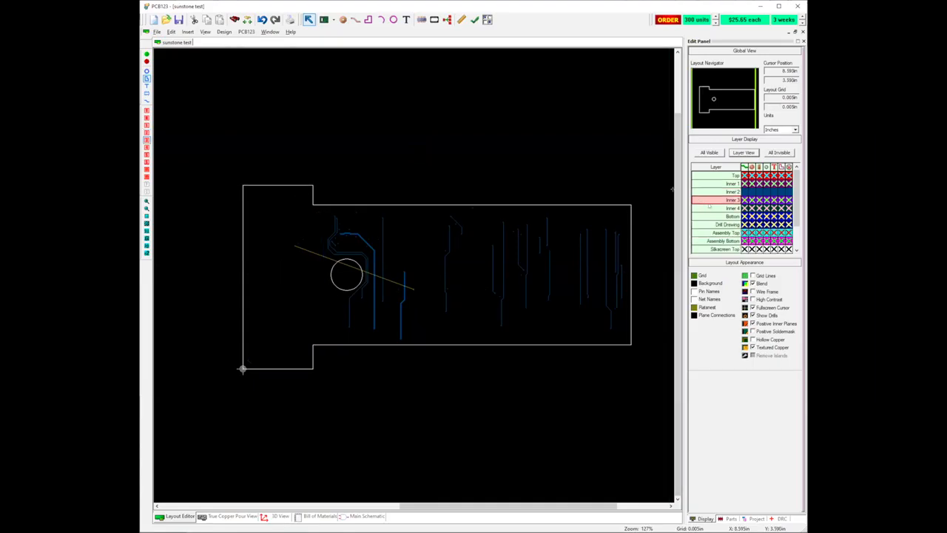
click(709, 207)
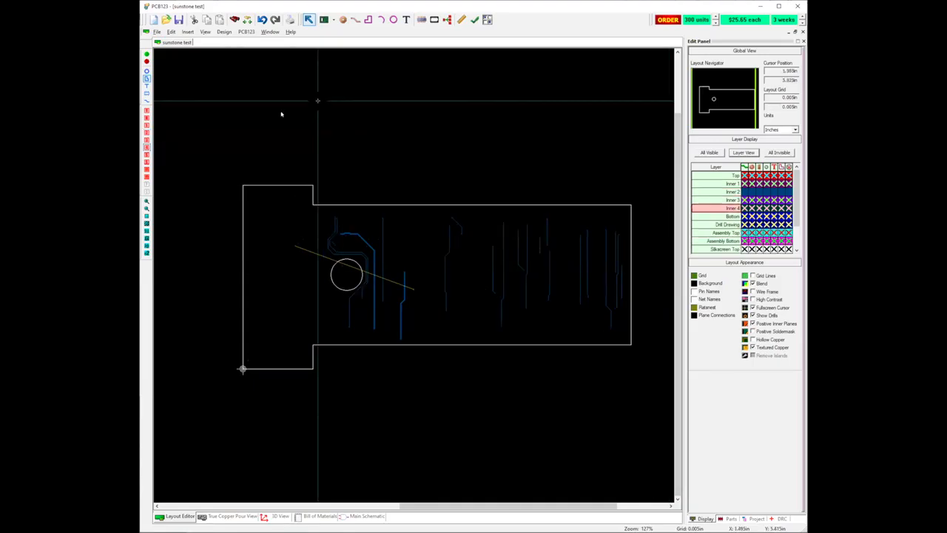
scroll(388, 329, down, 1)
scroll(416, 277, down, 1)
scroll(414, 281, up, 1)
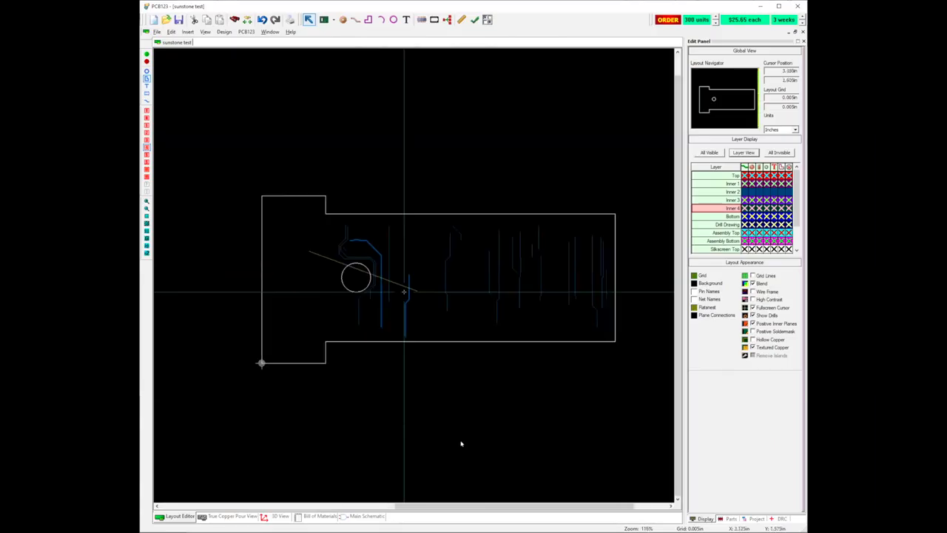
click(361, 516)
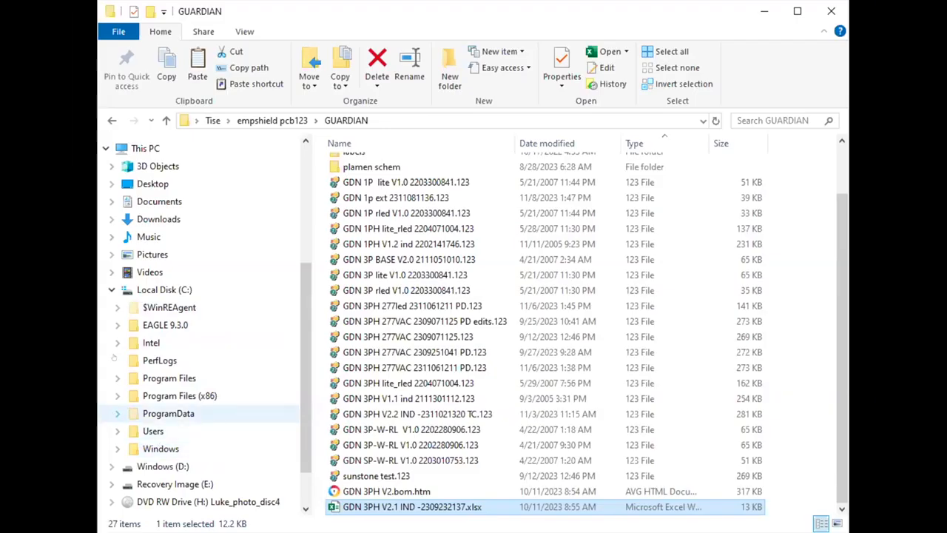
In File Explorer, open the BackupFiles folder under ProgramData and PCB123 on drive C and look at the newest backups.
click(115, 414)
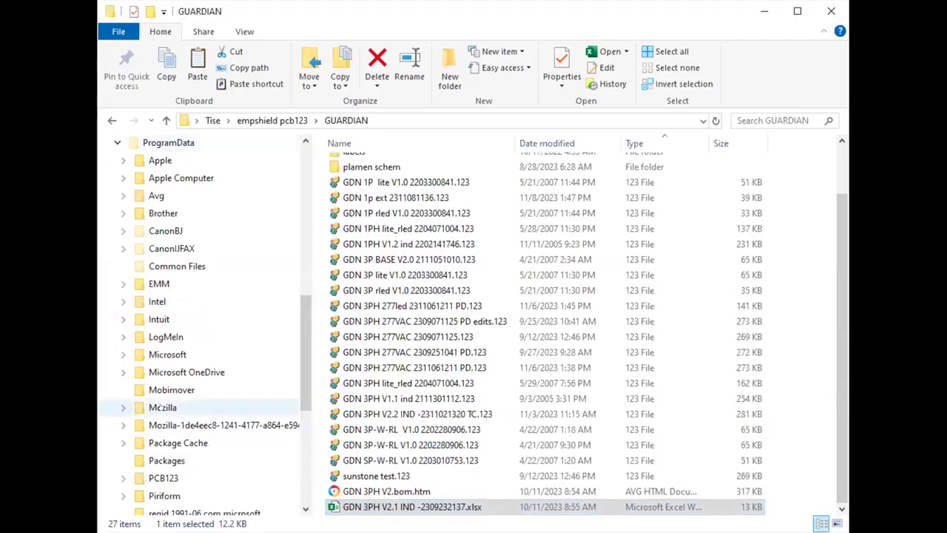
scroll(215, 358, down, 1)
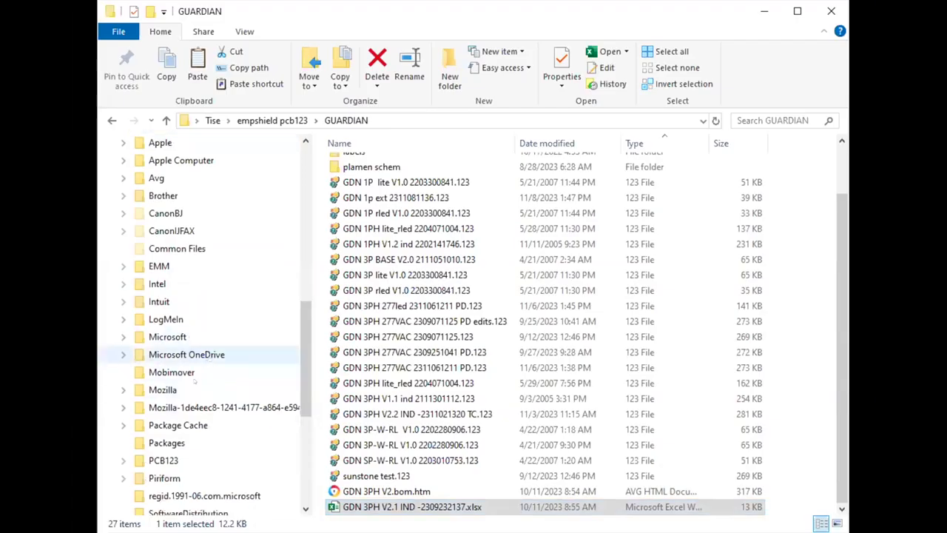
click(123, 460)
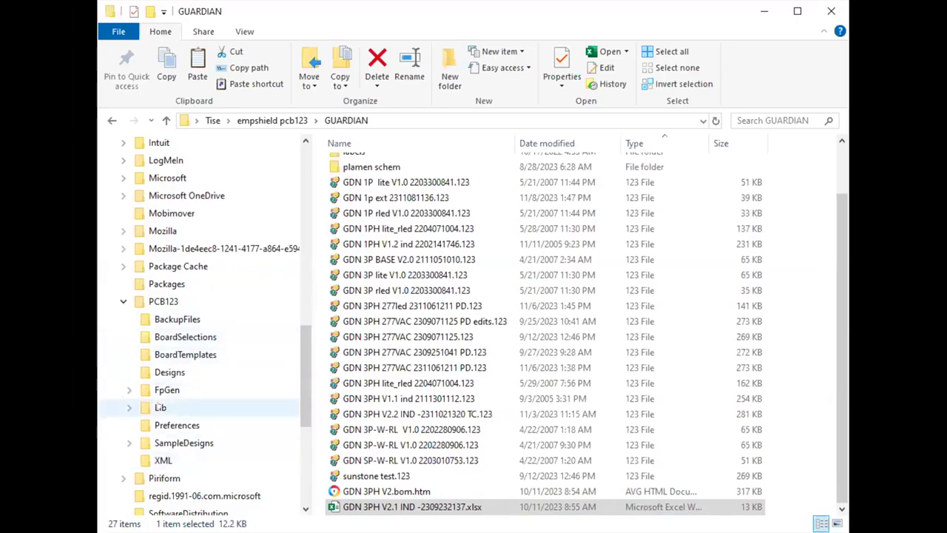
click(142, 319)
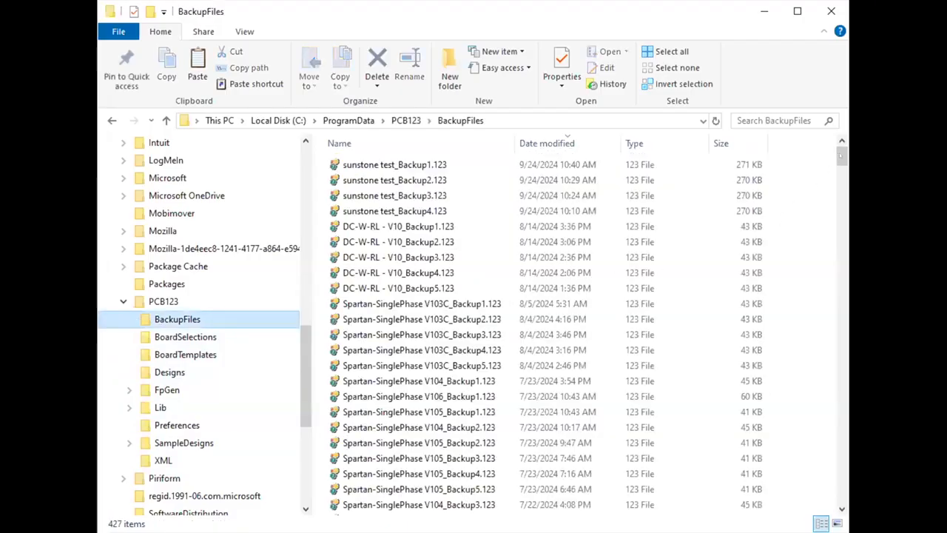
mouse_move(842, 155)
mouse_down()
mouse_move(842, 183)
mouse_move(841, 152)
mouse_up()
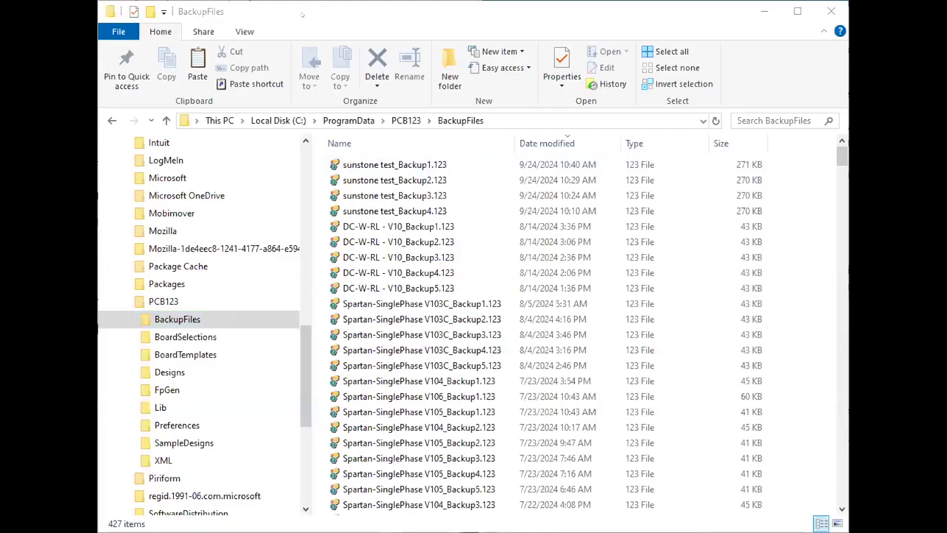
Retrace the folder path from Local Disk (C:) through ProgramData and PCB123 to BackupFiles, and look further down the list of backups.
scroll(148, 265, up, 6)
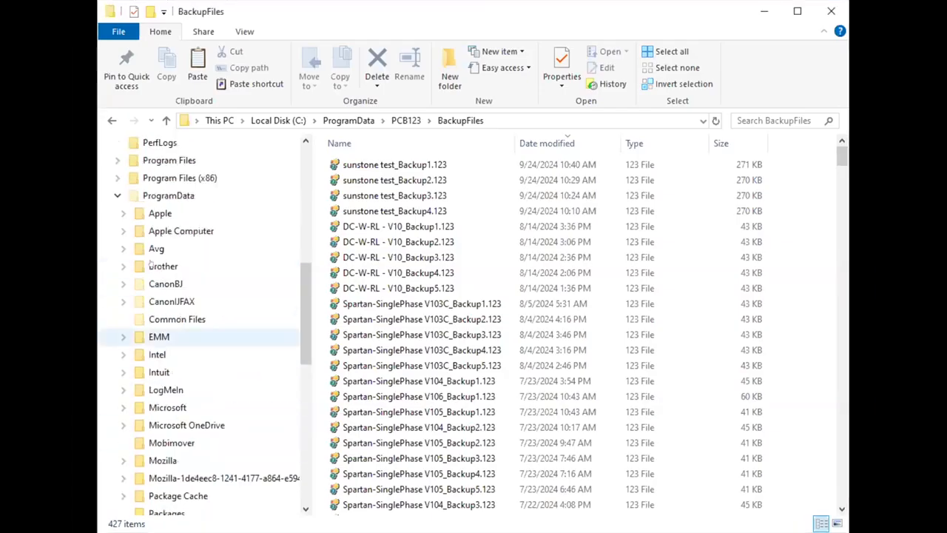
scroll(149, 263, up, 2)
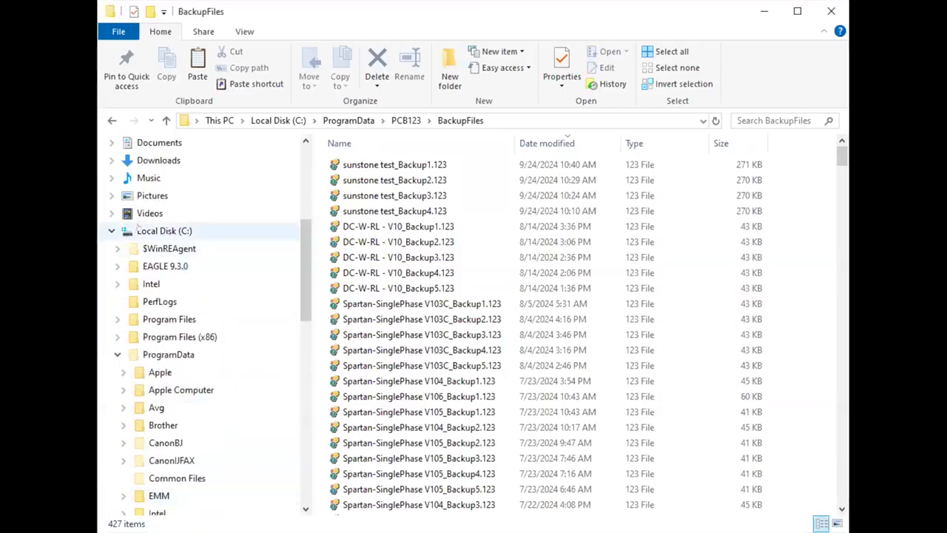
scroll(231, 336, down, 1)
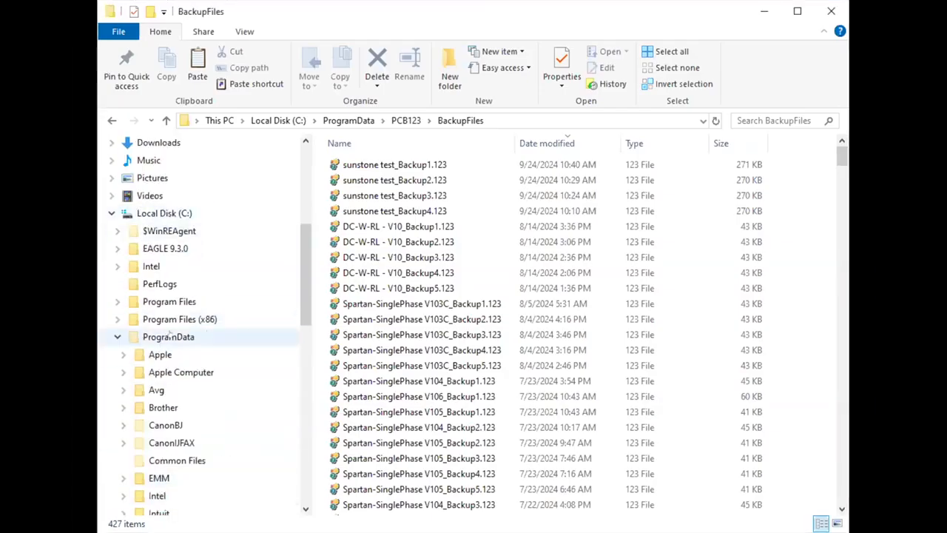
scroll(169, 334, down, 5)
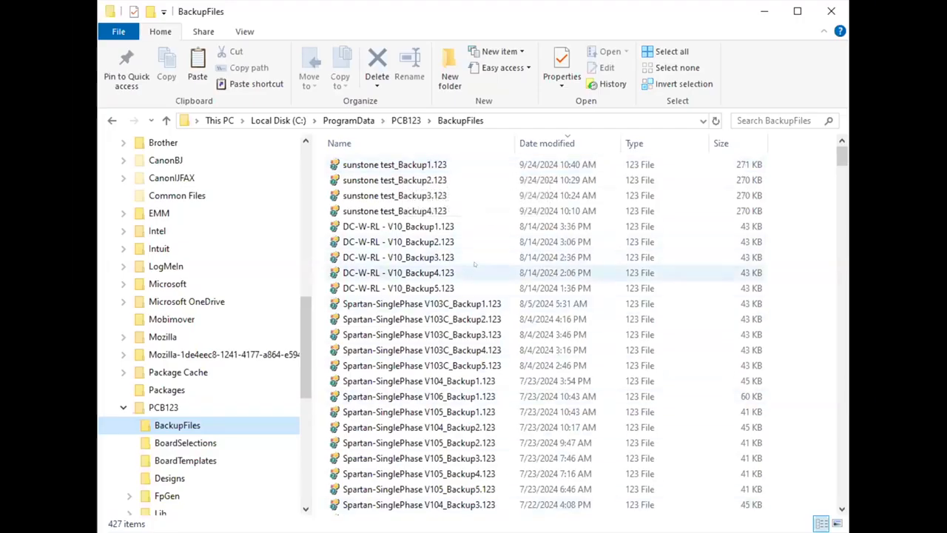
scroll(474, 274, down, 2)
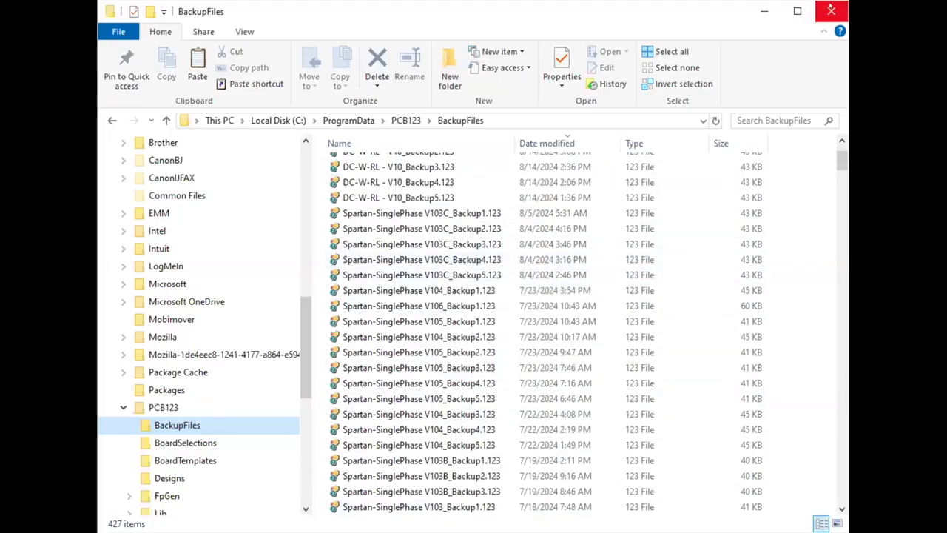
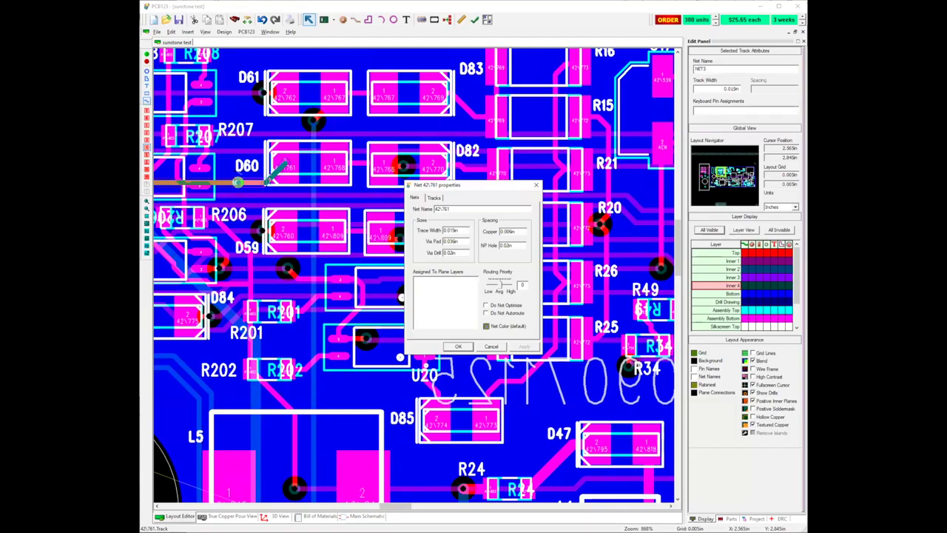
Check the net properties of the track on net 42\761 and close them.
click(458, 346)
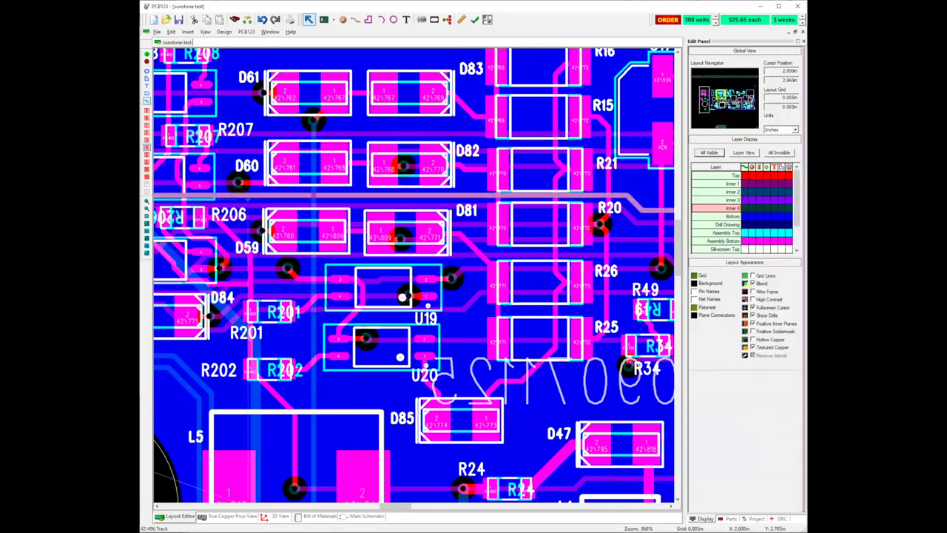
Open the properties of pin 7 on PS2, check its net, pad and hole settings, and close them without changes.
click(240, 181)
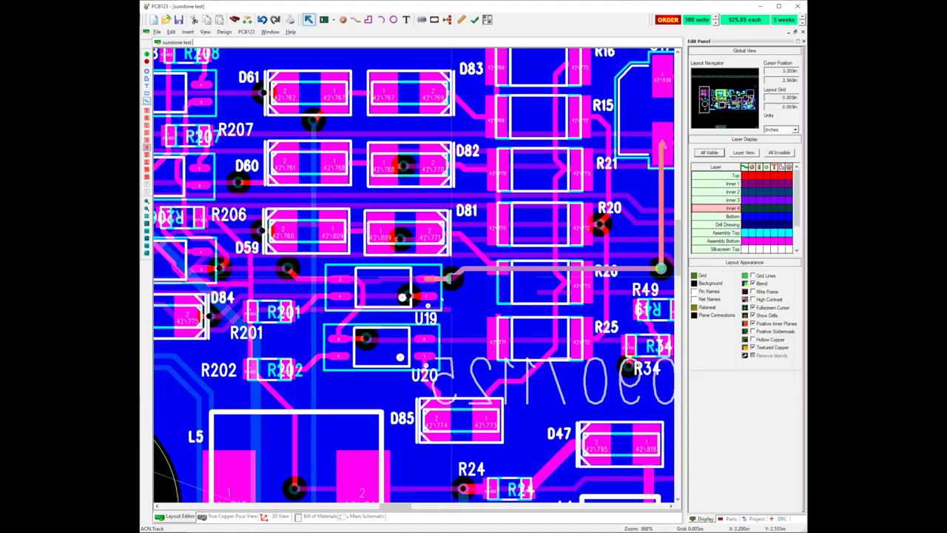
scroll(392, 277, down, 2)
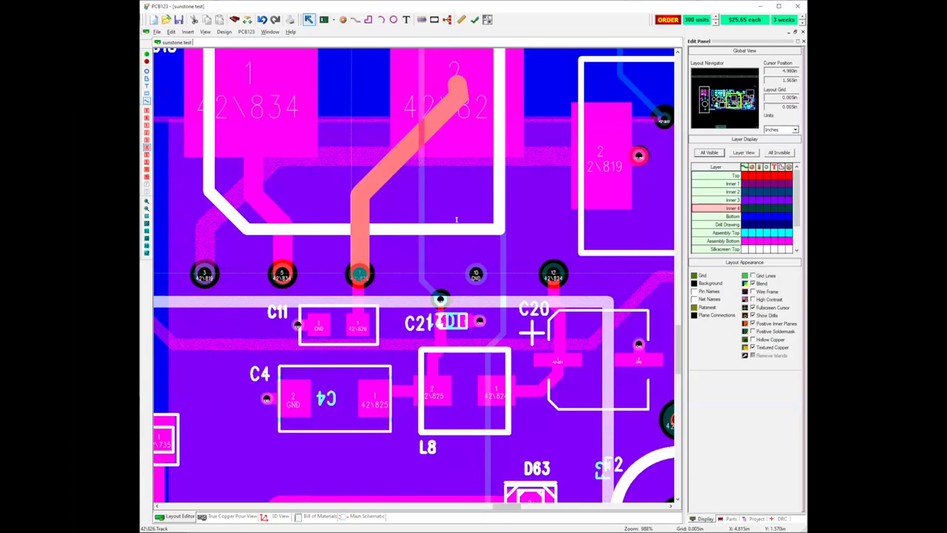
right_click(358, 274)
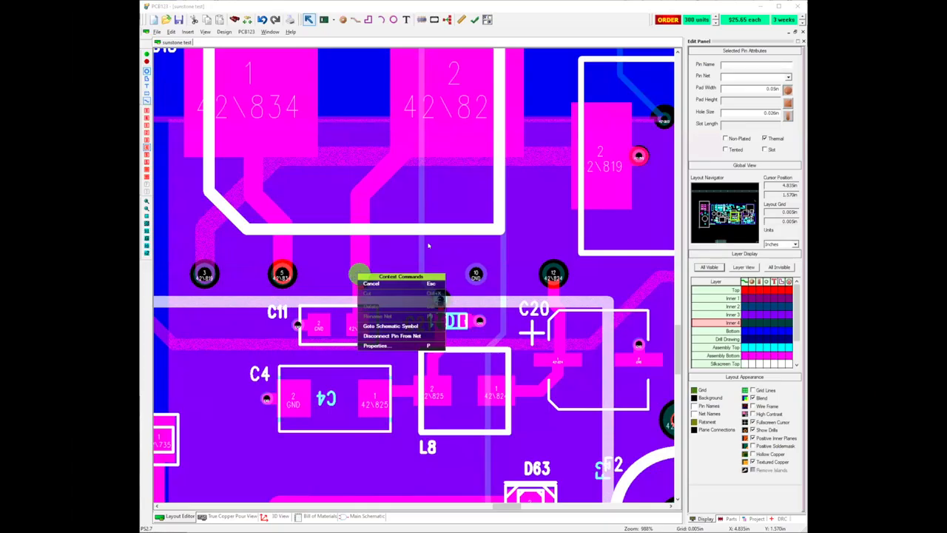
key(p)
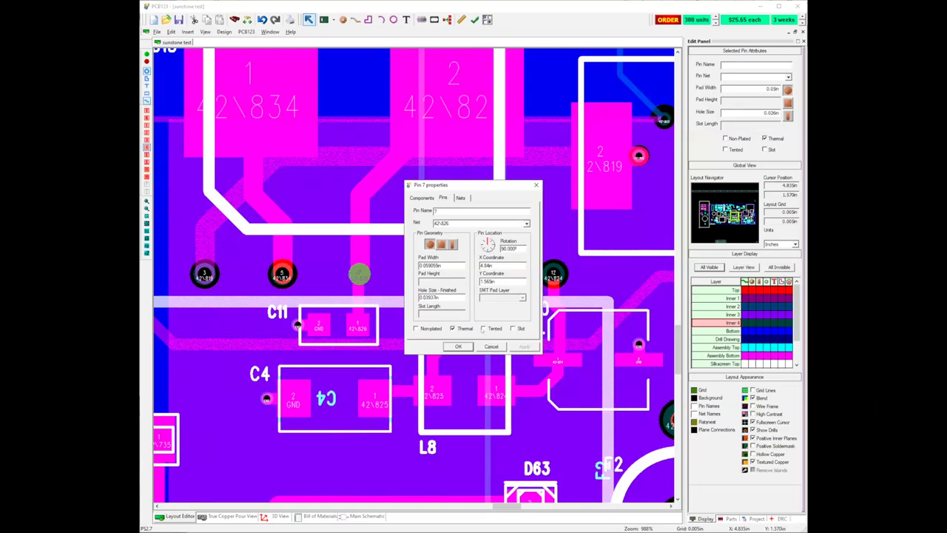
mouse_move(483, 329)
key(Escape)
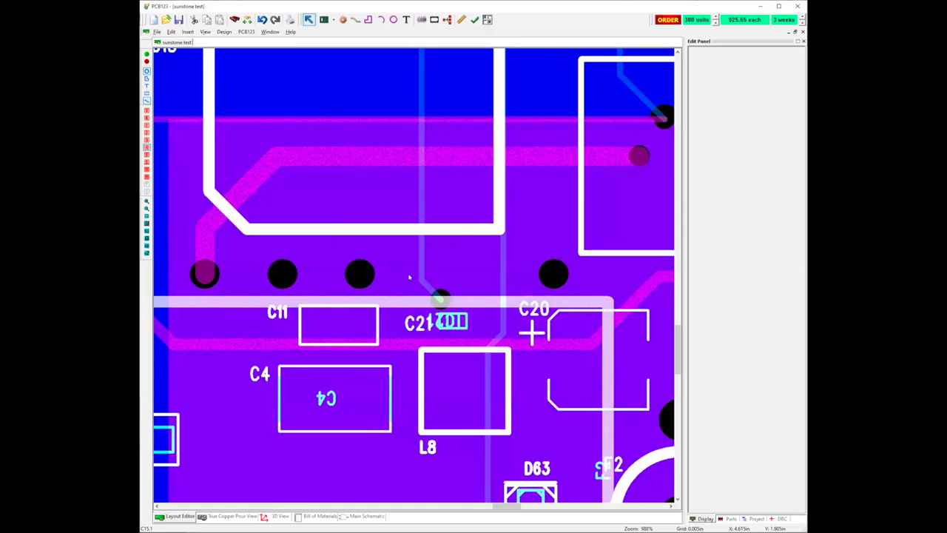
Inspect the routing details of the short GND track on the Top layer below R24.
scroll(260, 309, down, 2)
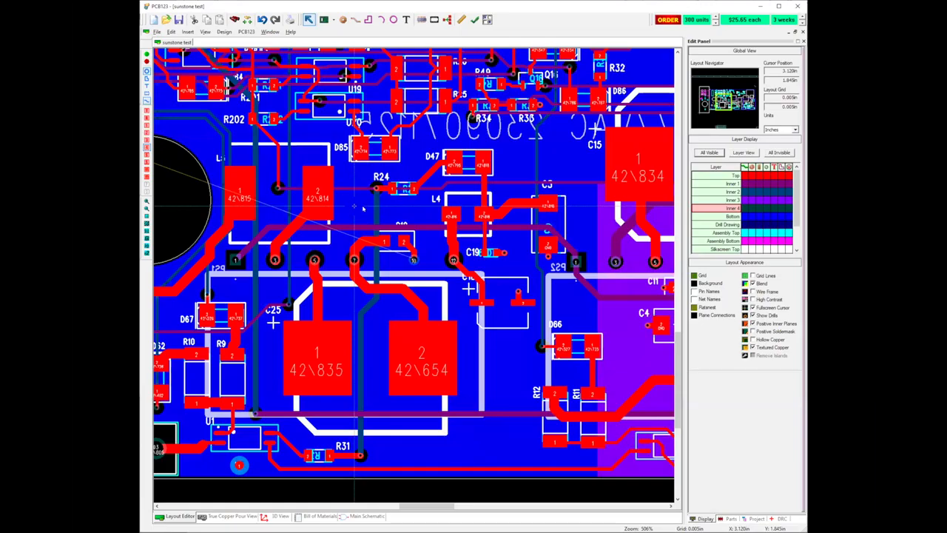
middle_drag(355, 206, 362, 207)
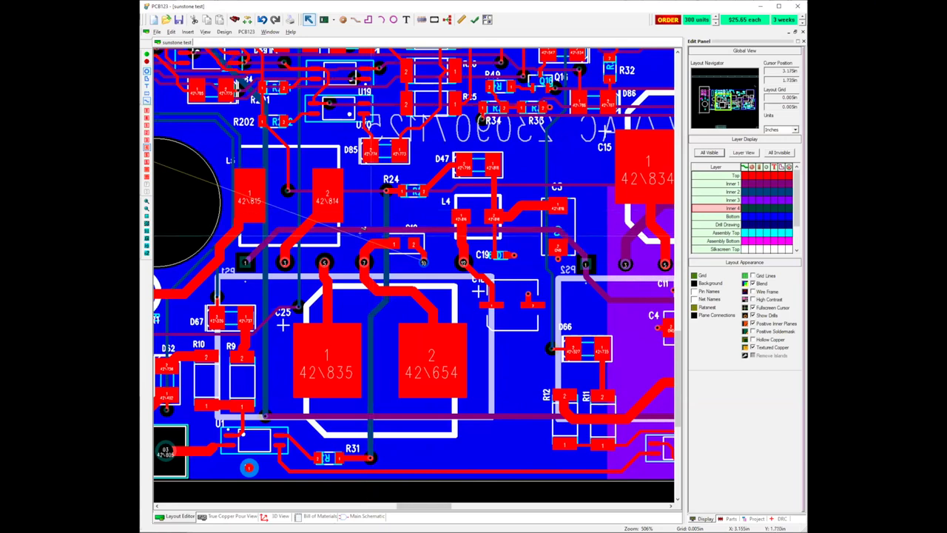
mouse_move(363, 235)
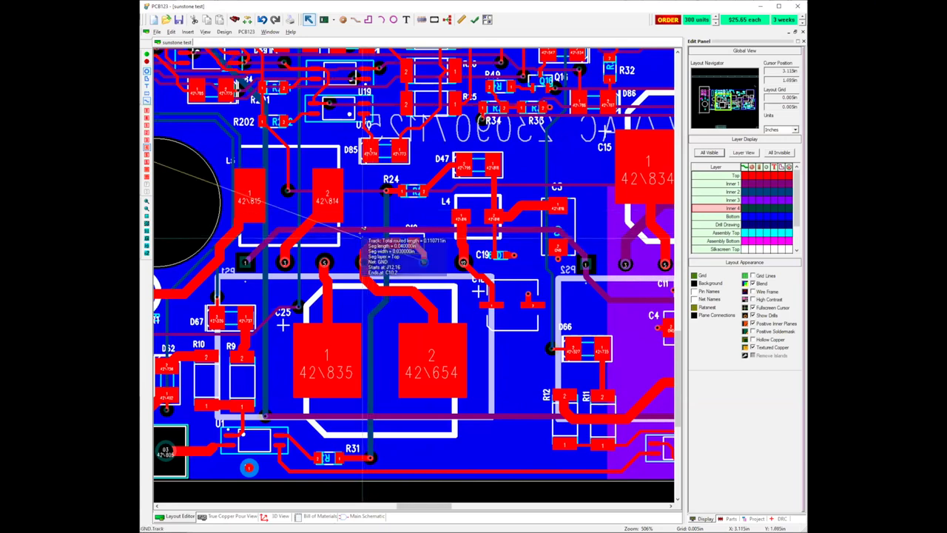